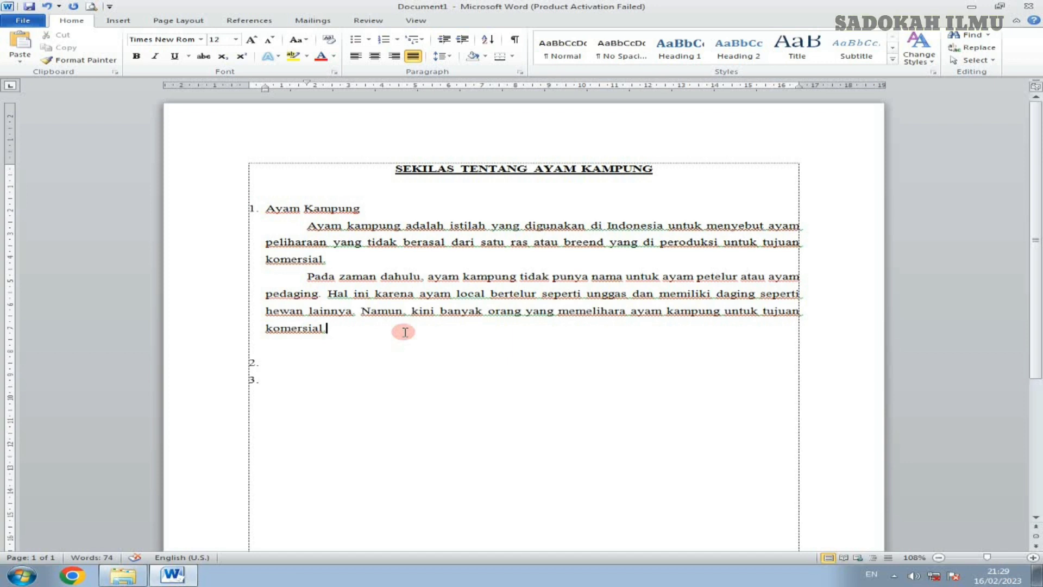
pyautogui.scroll(-1, 405, 333)
pyautogui.scroll(1, 405, 332)
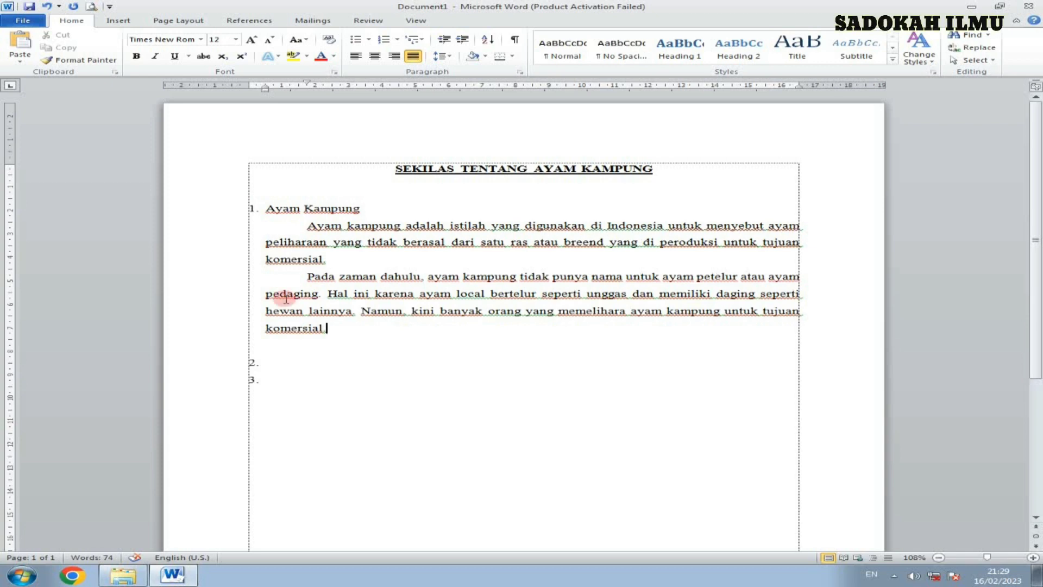
pyautogui.scroll(-4, 512, 345)
pyautogui.scroll(4, 514, 347)
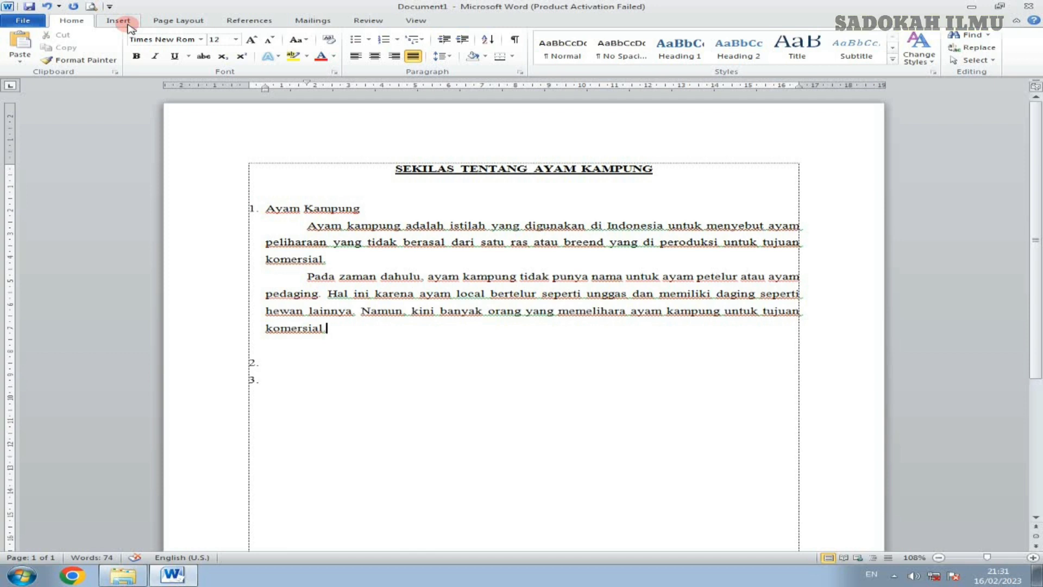
pyautogui.scroll(-5, 232, 205)
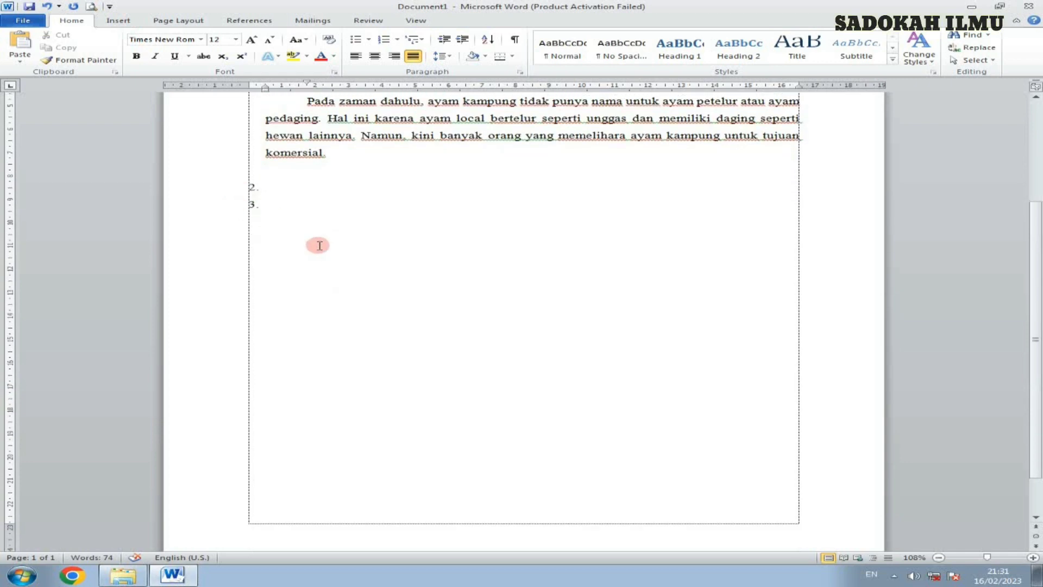
pyautogui.scroll(5, 373, 279)
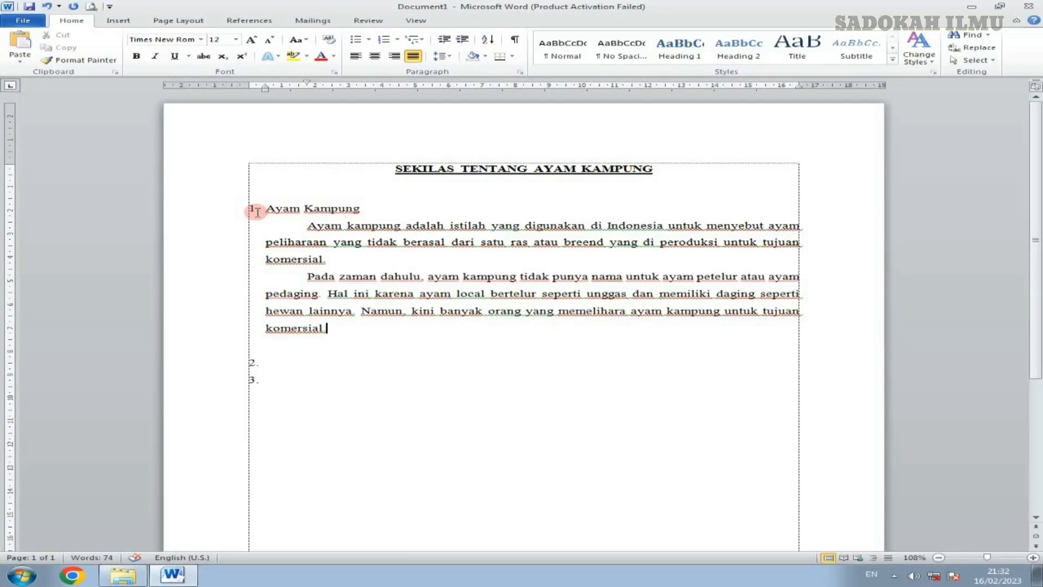
pyautogui.scroll(-1, 349, 208)
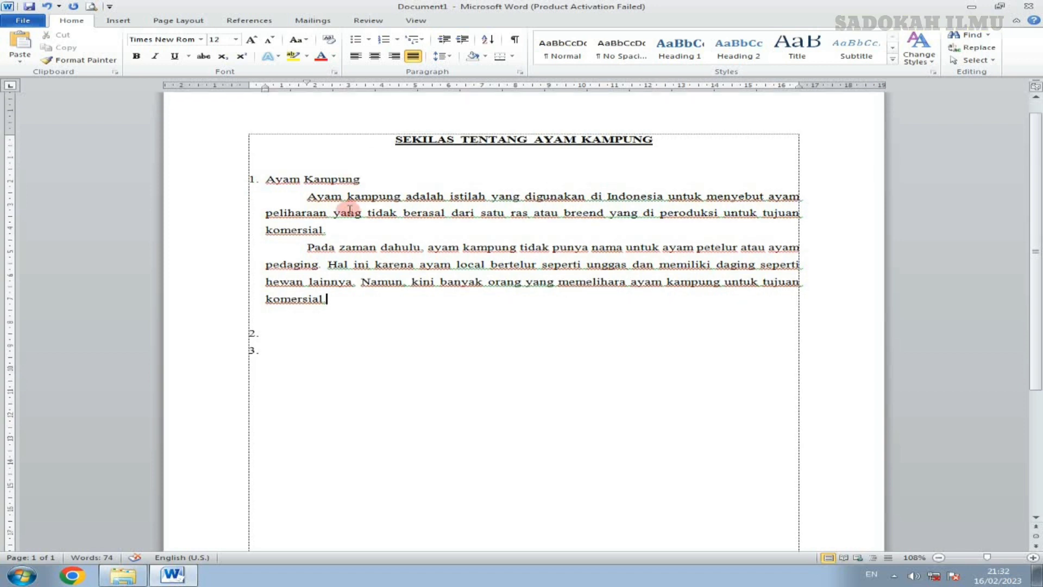
pyautogui.scroll(1, 349, 208)
# Step: Select the title line "SEKILAS TENTANG AYAM KAMPUNG", and switch the selection to the first line of the opening paragraph
pyautogui.moveTo(361, 174); pyautogui.dragTo(655, 168)
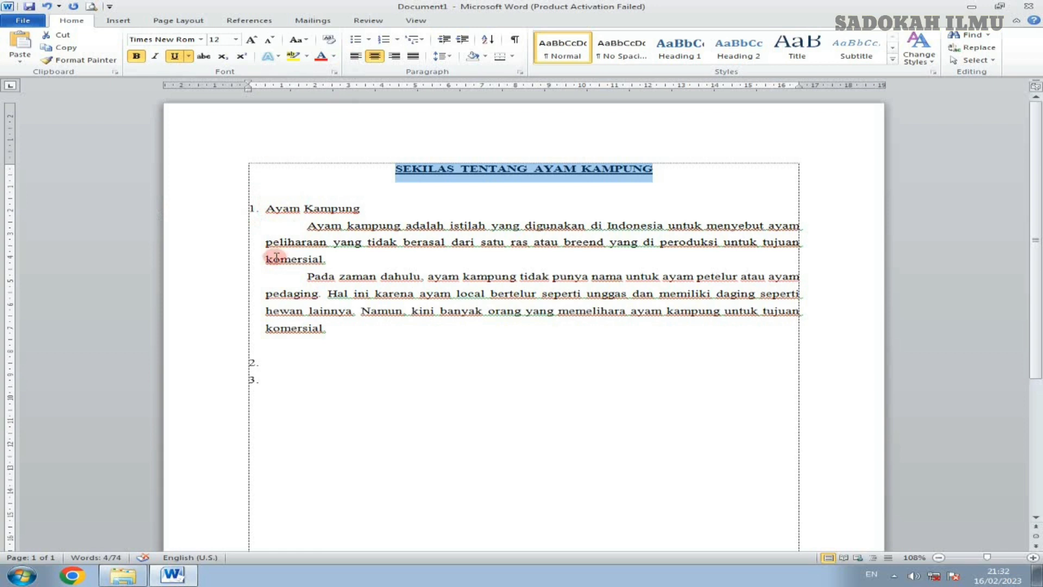
pyautogui.click(217, 227)
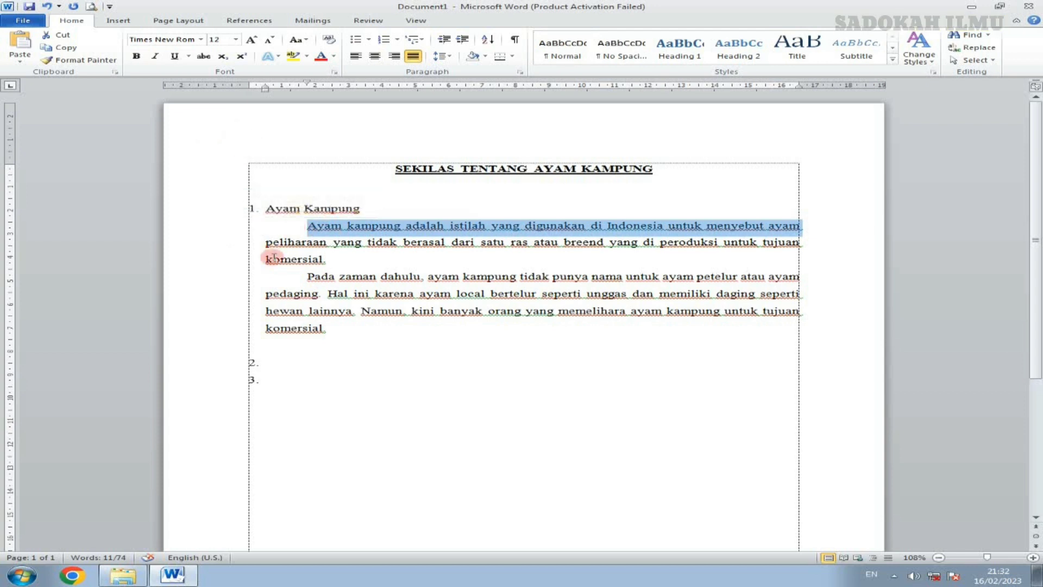
pyautogui.scroll(-2, 302, 293)
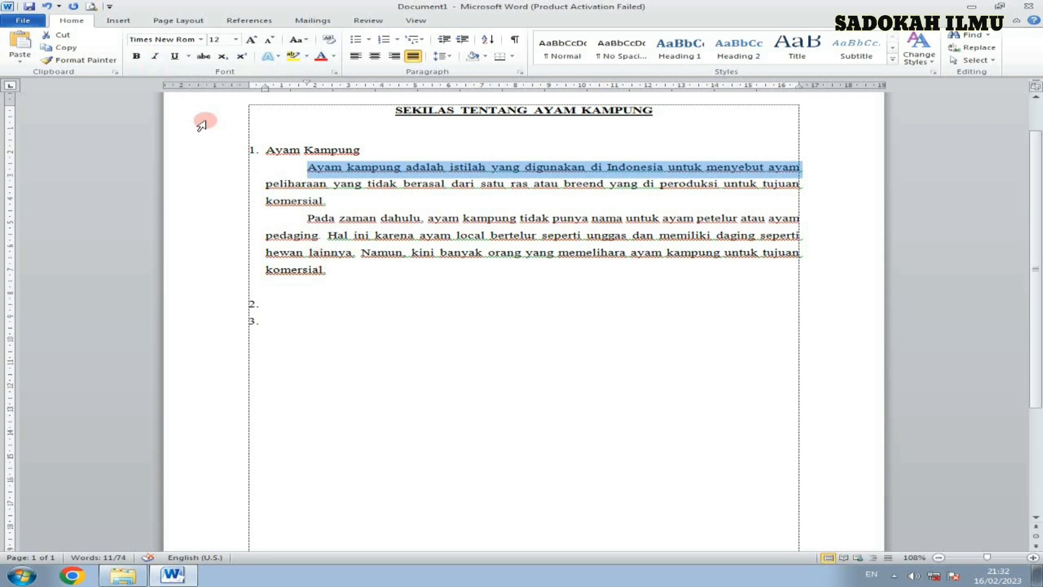
pyautogui.scroll(2, 300, 258)
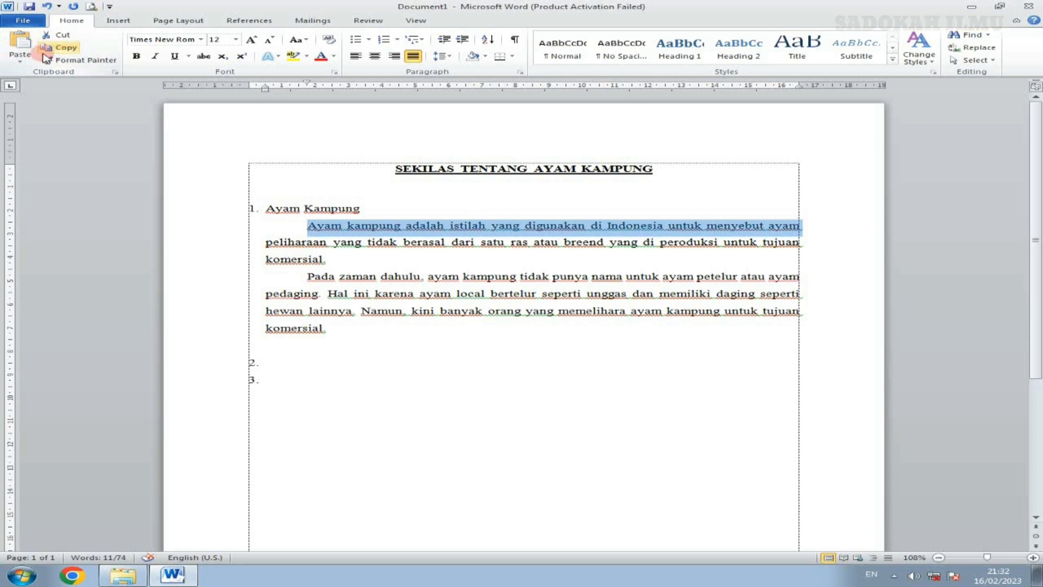
pyautogui.click(66, 61)
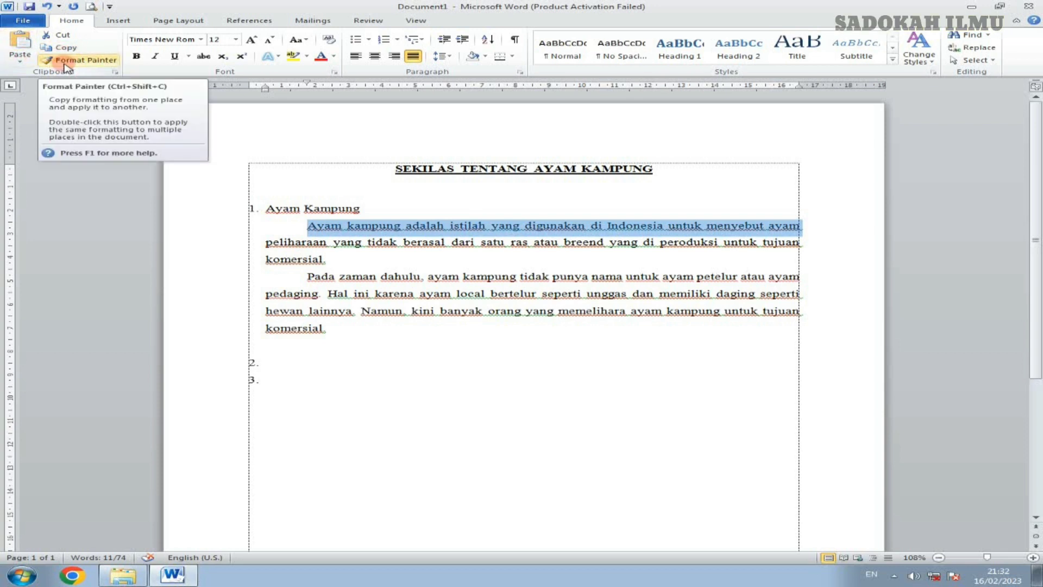
# Step: Copy the whole paragraph beginning "Pada zaman dahulu", paste it on the empty line below it, and undo the paste
pyautogui.click(275, 292)
pyautogui.click(200, 282)
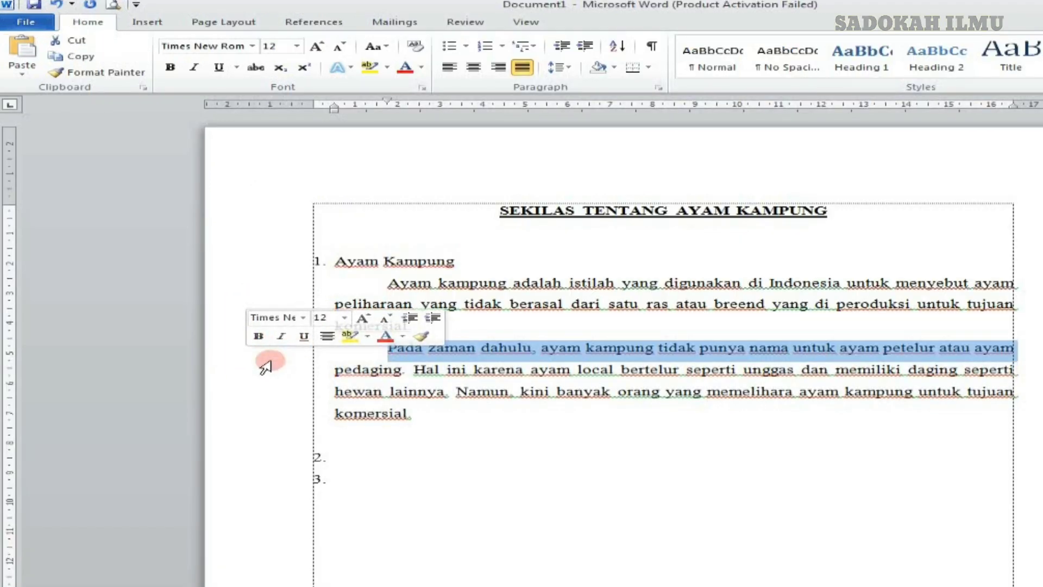
pyautogui.click(255, 369)
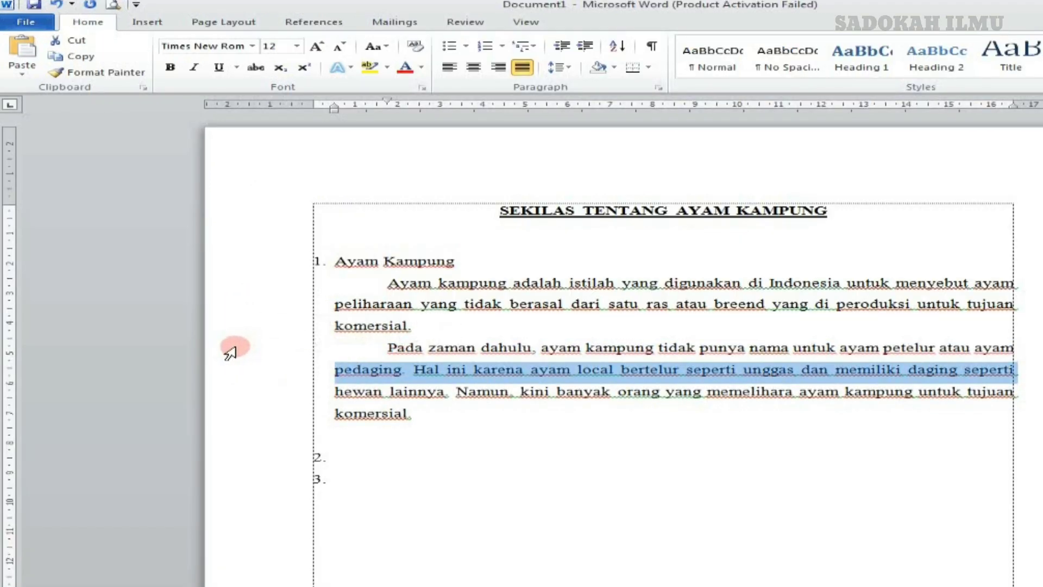
pyautogui.click(252, 349)
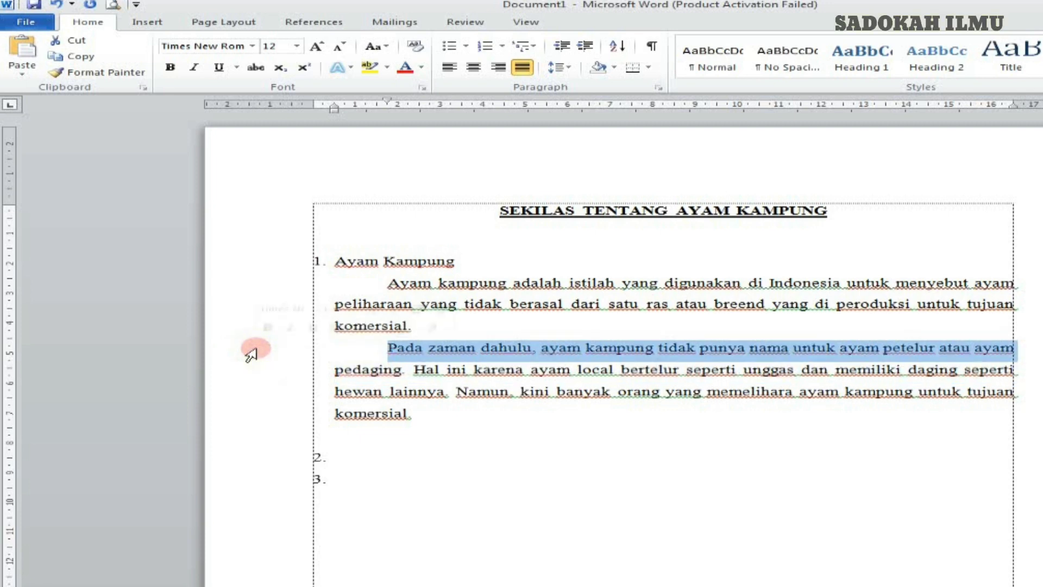
pyautogui.doubleClick(238, 348)
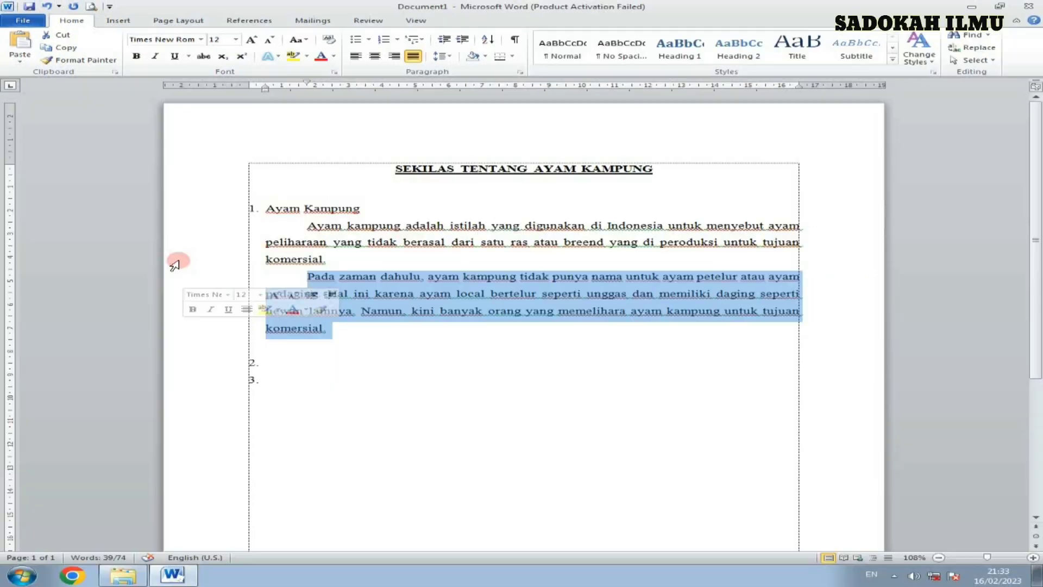
pyautogui.click(222, 349)
pyautogui.moveTo(173, 292); pyautogui.dragTo(197, 344)
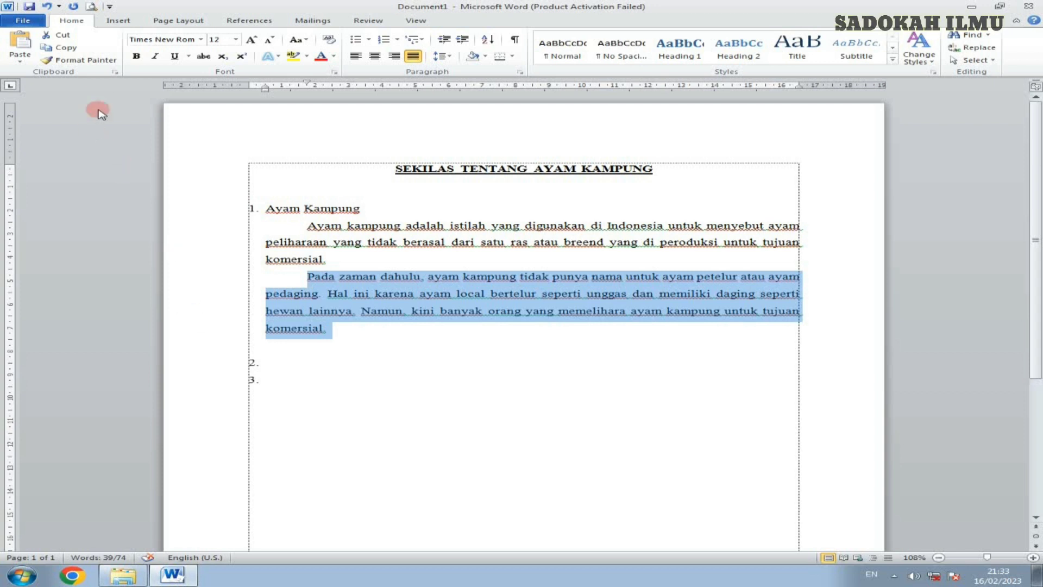
pyautogui.click(75, 45)
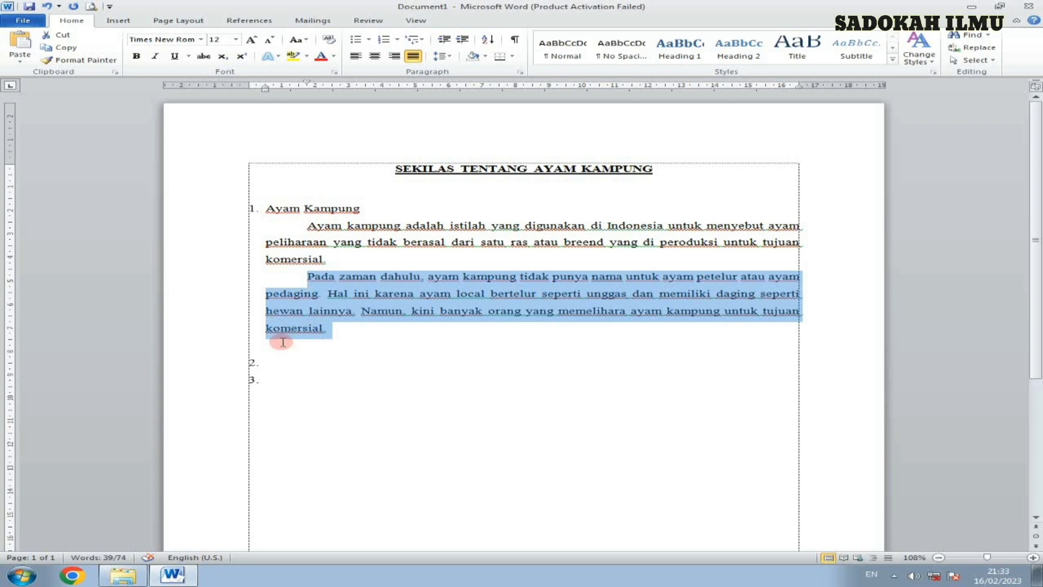
pyautogui.click(282, 342)
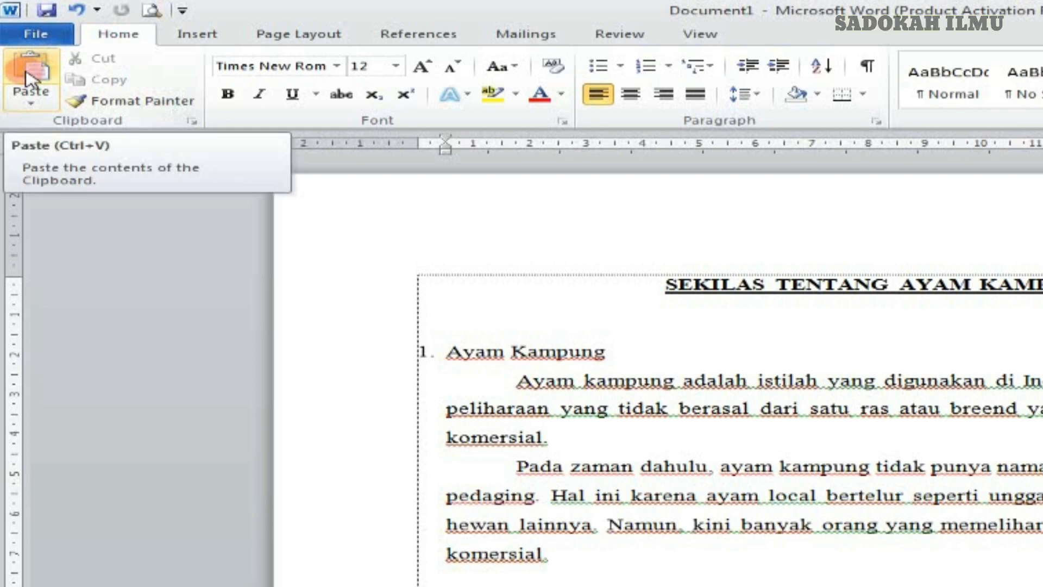
pyautogui.click(26, 75)
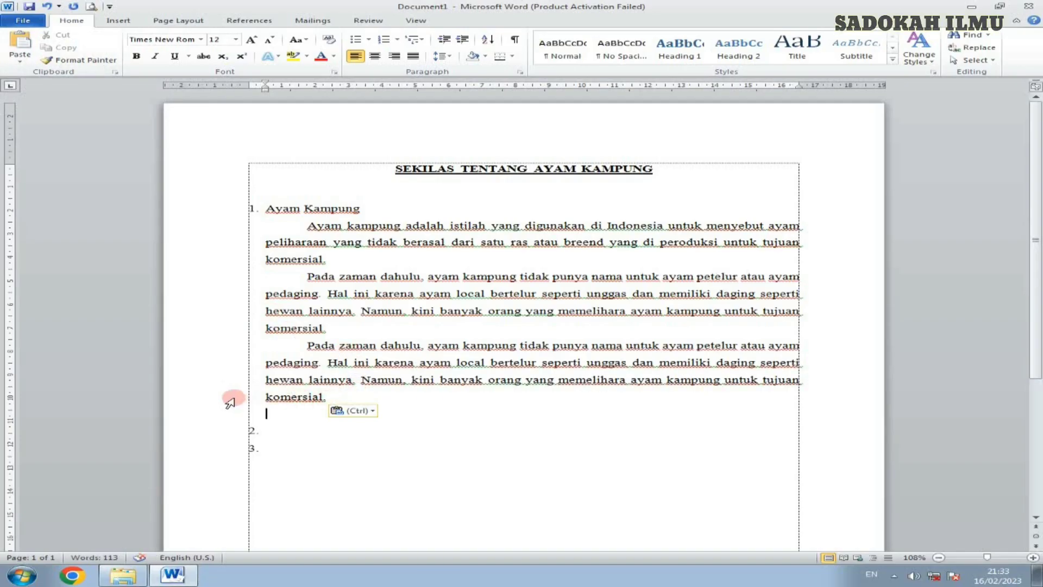
pyautogui.hotkey('ctrl', 'z')
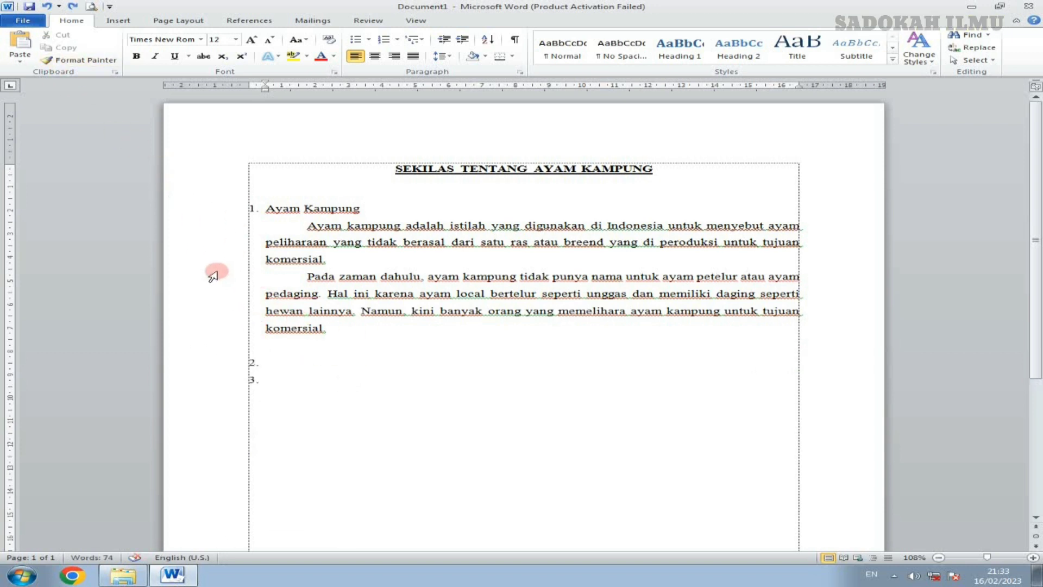
# Step: Repeat the duplication of the "Pada zaman dahulu" paragraph on the empty line above item 2, and undo it
pyautogui.moveTo(214, 276); pyautogui.dragTo(210, 335)
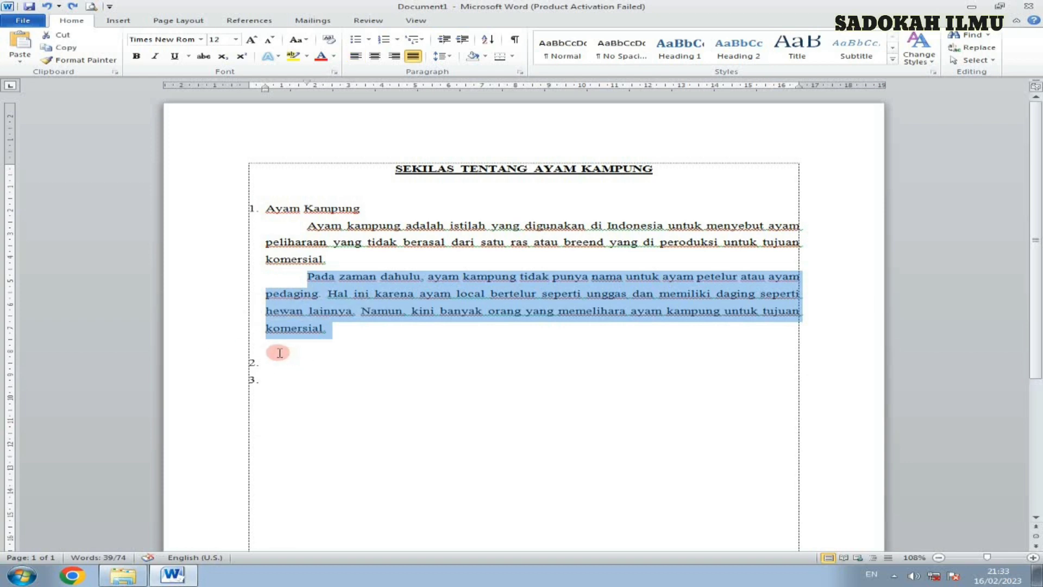
pyautogui.hotkey('ctrl', 'c')
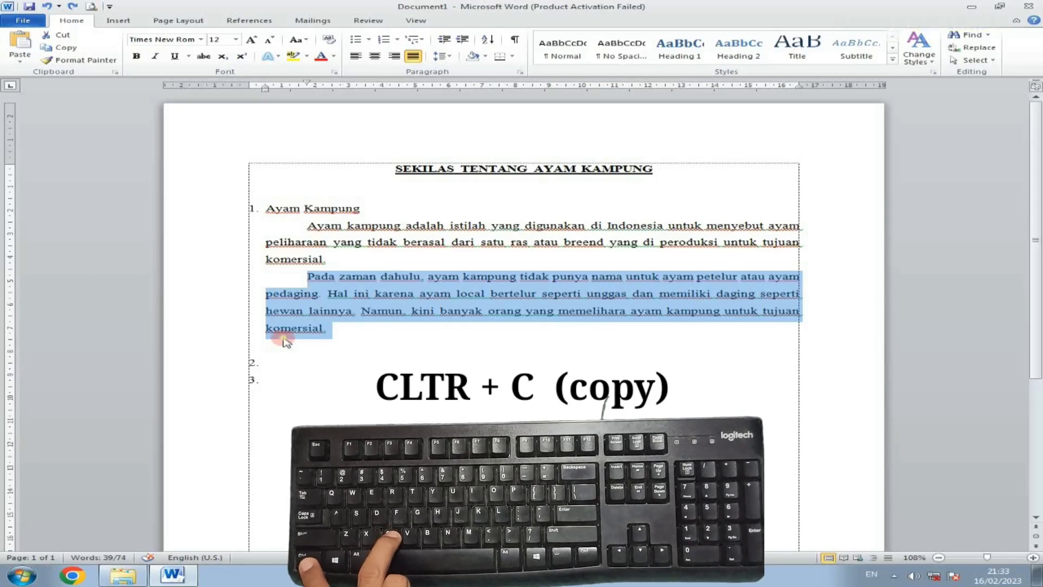
pyautogui.click(274, 342)
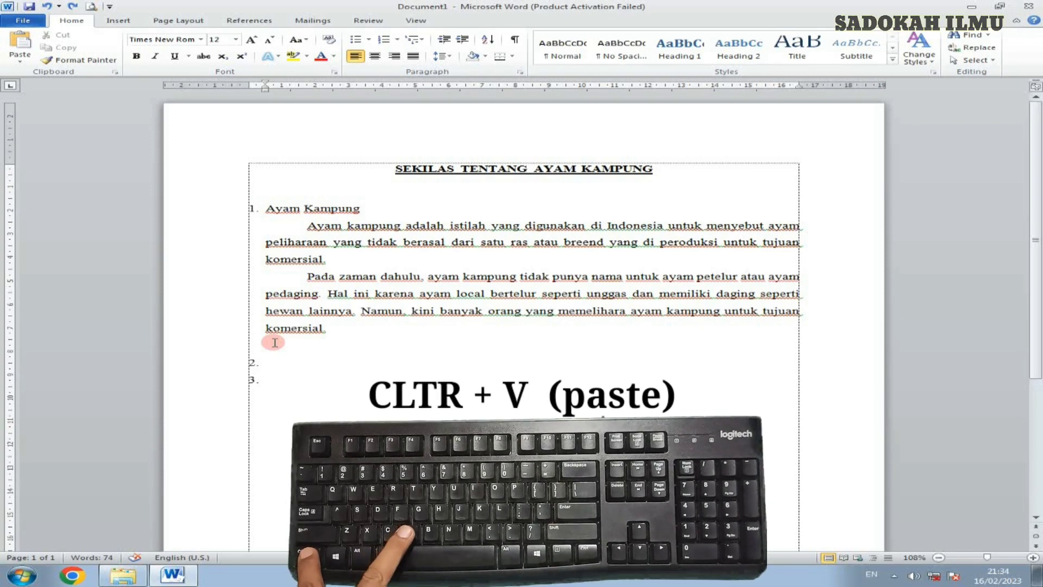
pyautogui.hotkey('ctrl', 'v')
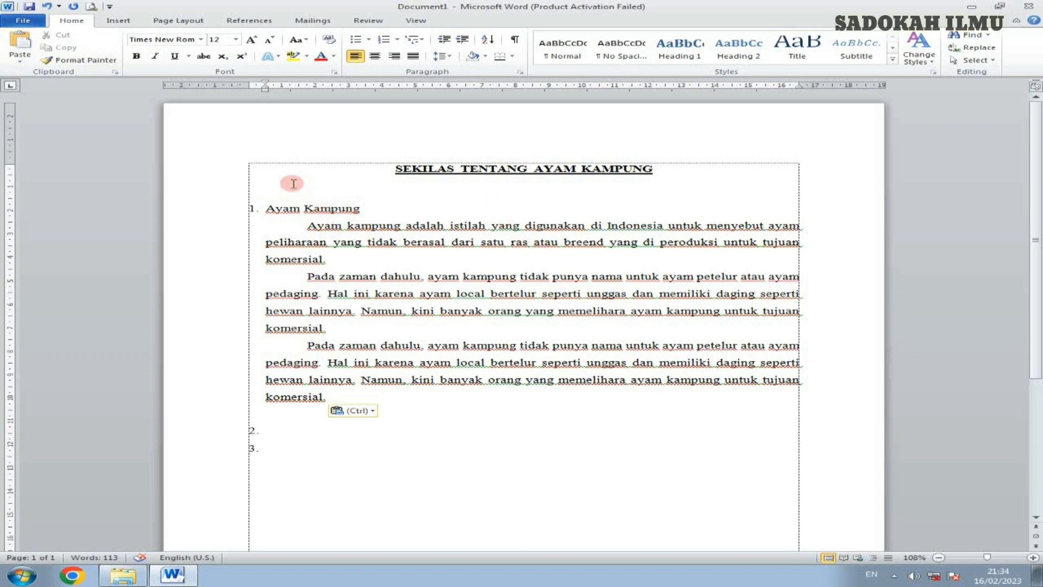
pyautogui.hotkey('ctrl', 'z')
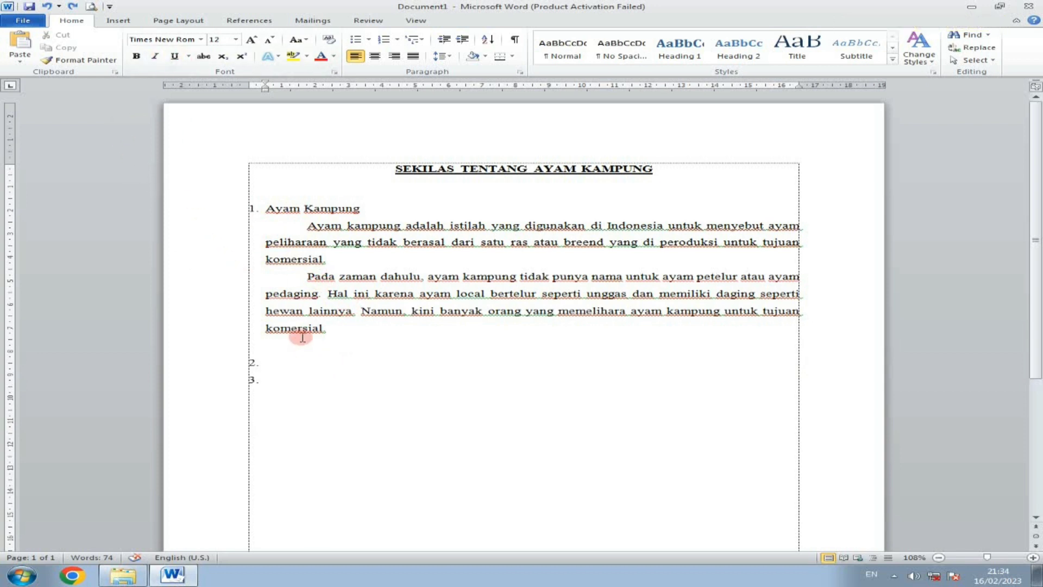
# Step: Italicize the entire paragraph beginning "Pada zaman dahulu", toggling the italic formatting off and on before leaving it applied
pyautogui.moveTo(174, 286); pyautogui.dragTo(188, 335)
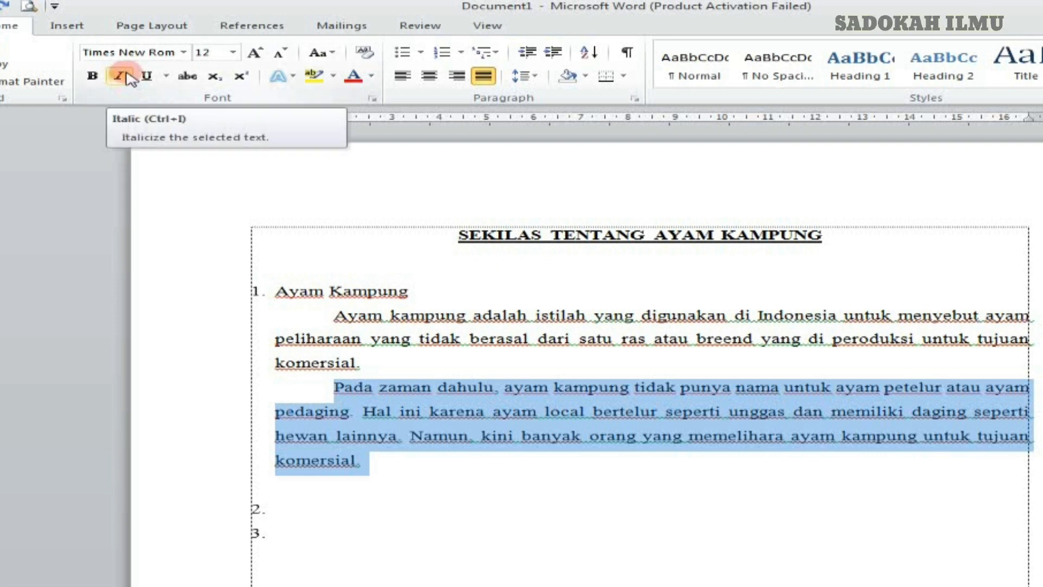
pyautogui.click(130, 78)
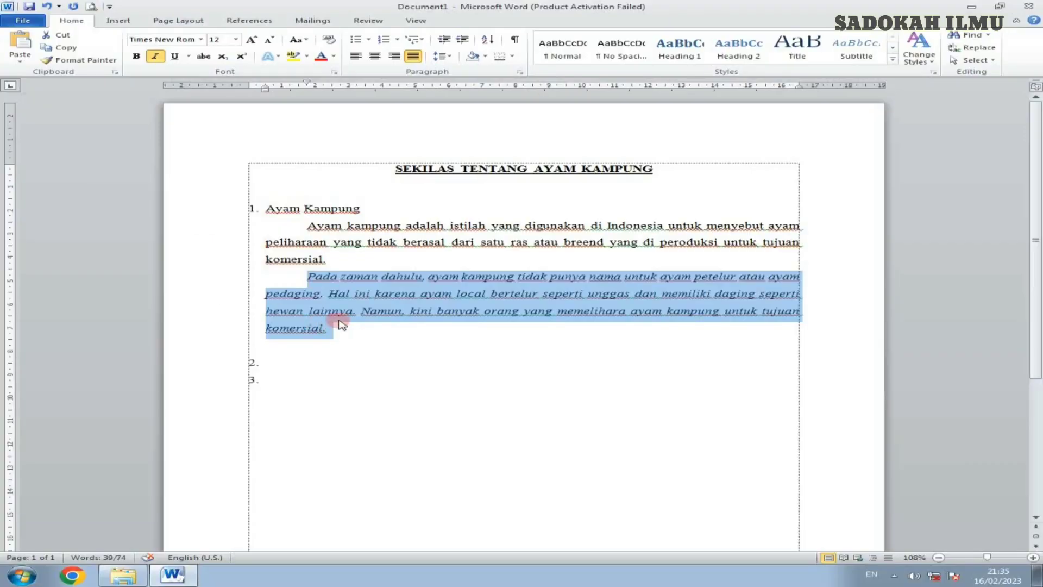
pyautogui.hotkey('ctrl', 'i')
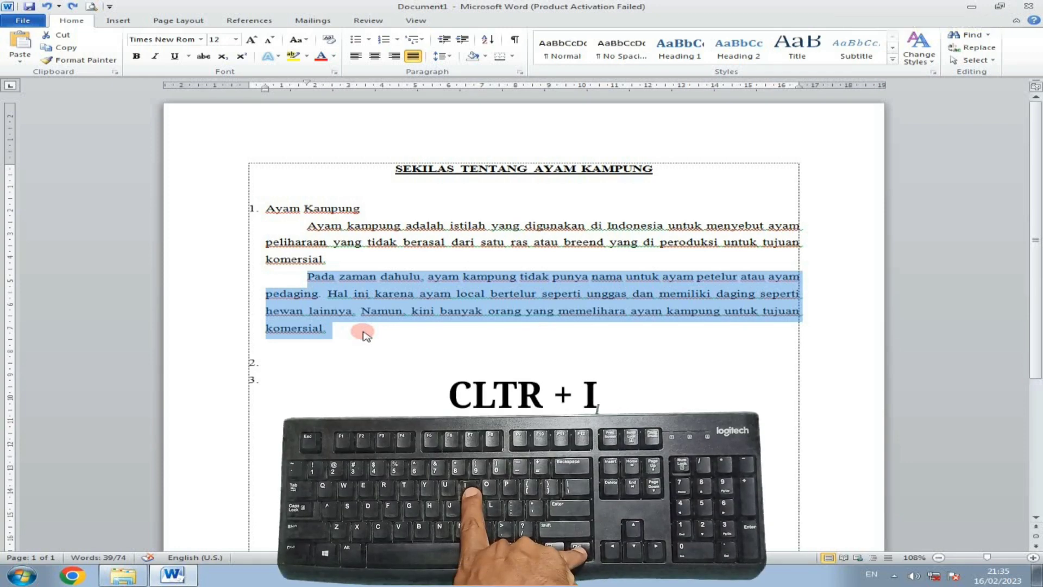
pyautogui.hotkey('ctrl', 'i')
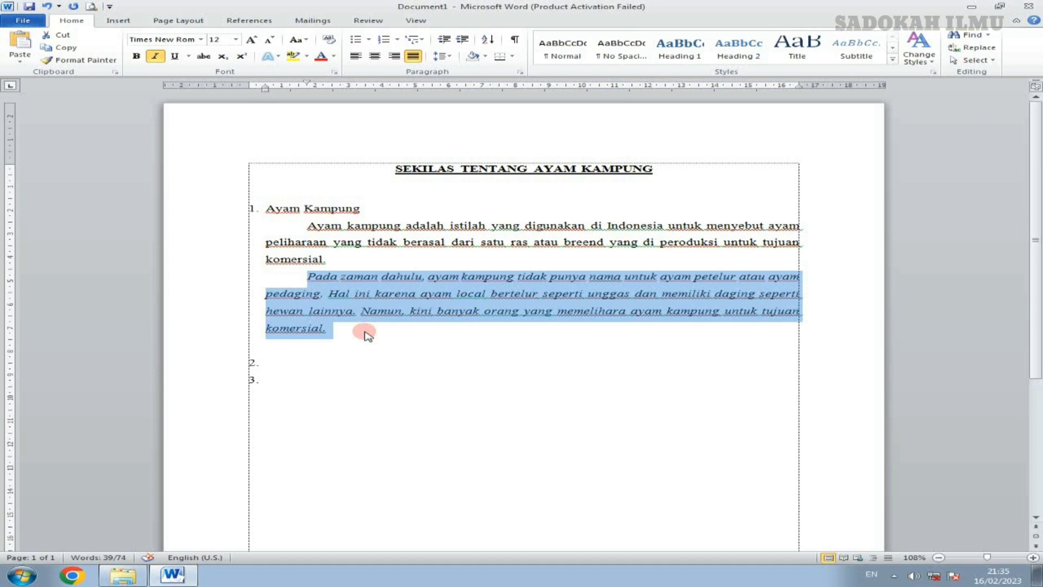
pyautogui.hotkey('ctrl', 'i')
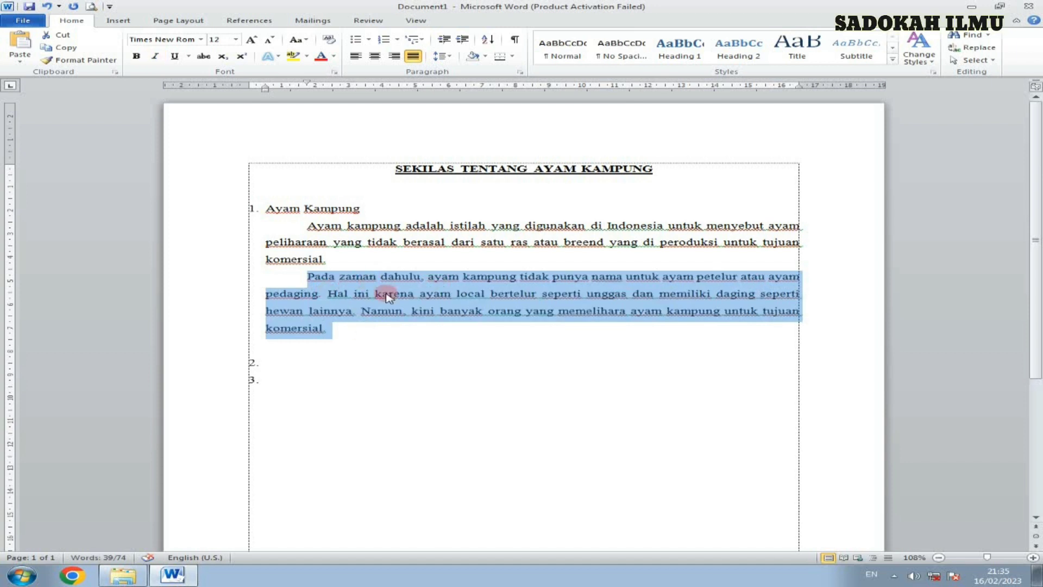
pyautogui.hotkey('ctrl', 'i')
# Step: Examine the available numbering formats and the numbered items 1 and 2, leaving the cursor on the empty line above item 2
pyautogui.click(280, 345)
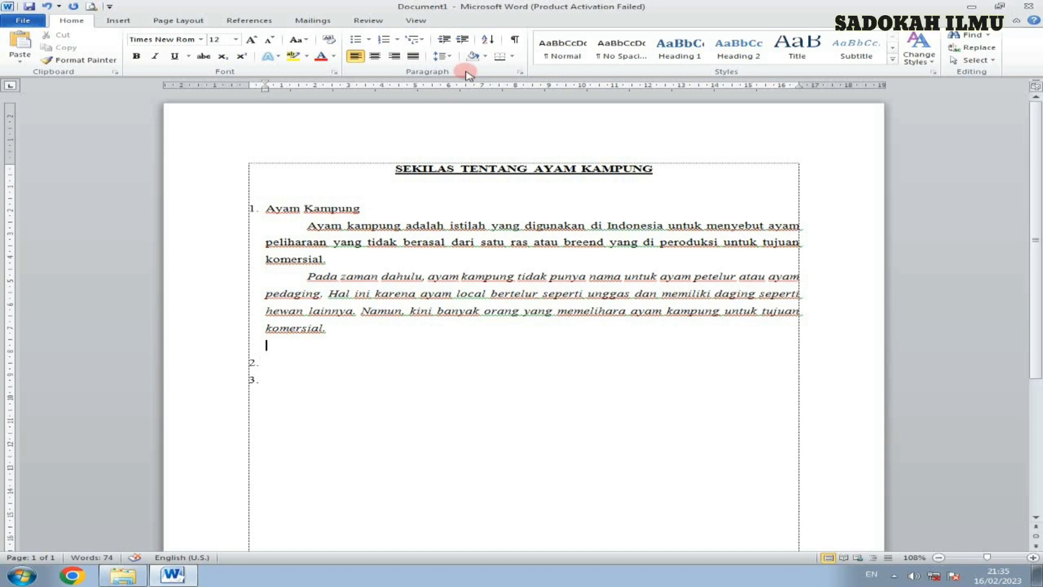
pyautogui.click(397, 40)
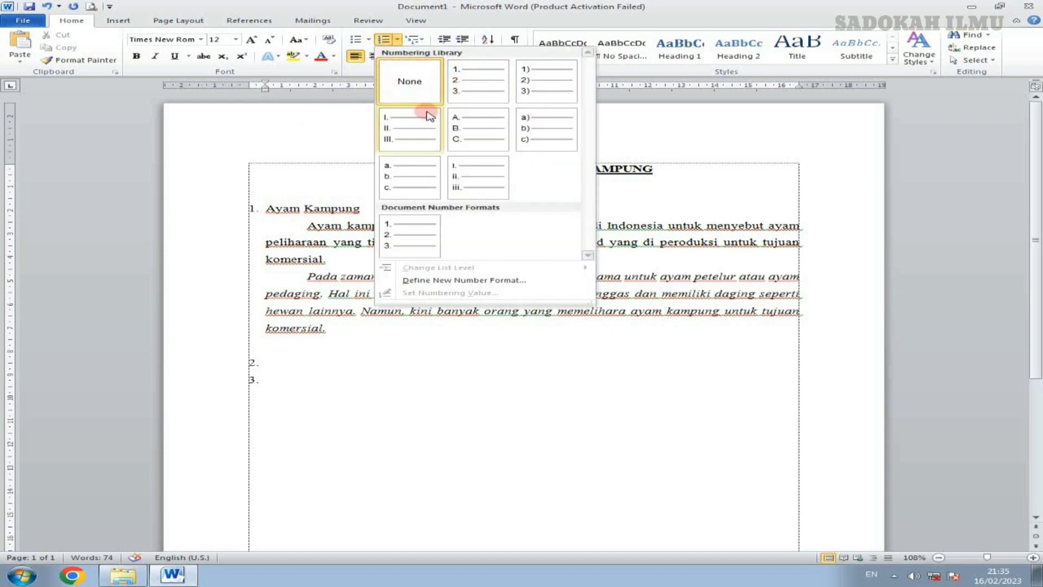
pyautogui.click(241, 221)
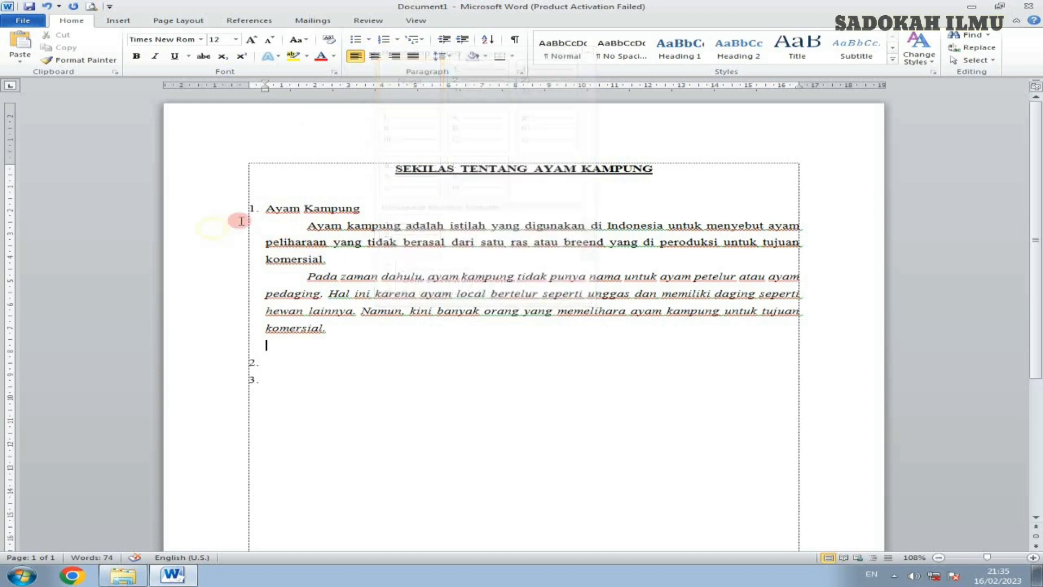
pyautogui.click(218, 206)
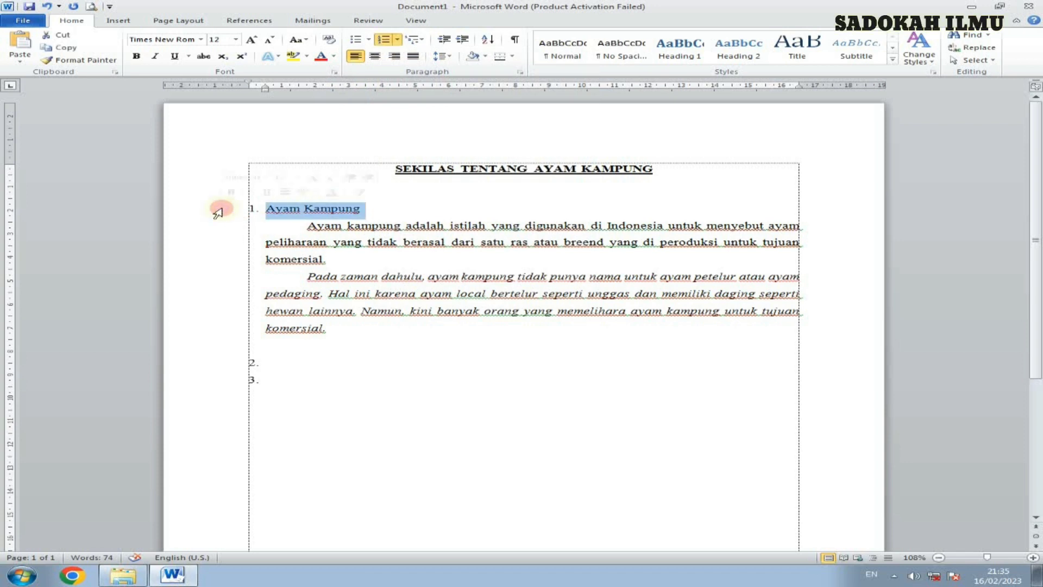
pyautogui.click(208, 364)
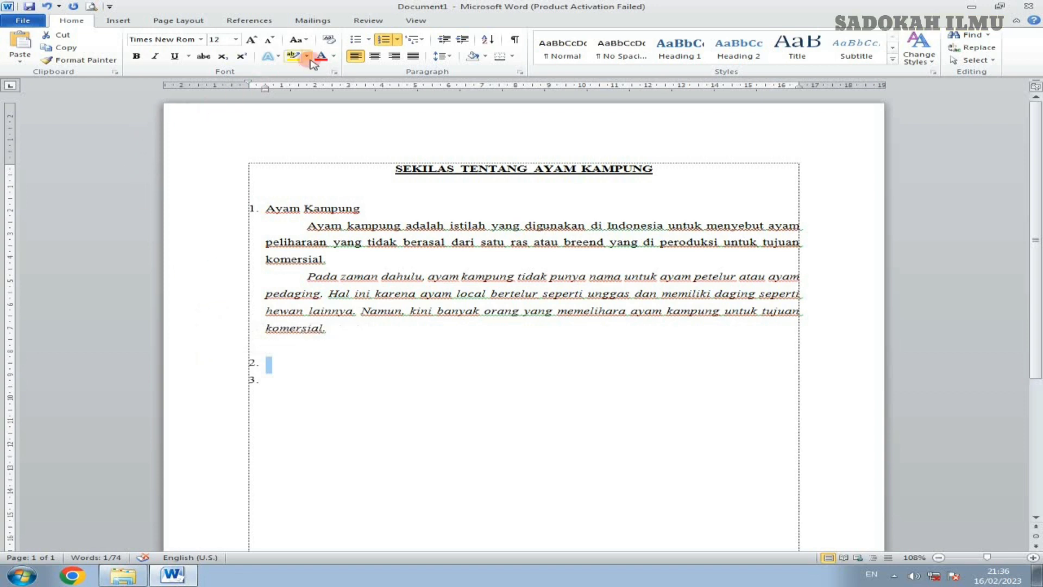
pyautogui.click(279, 343)
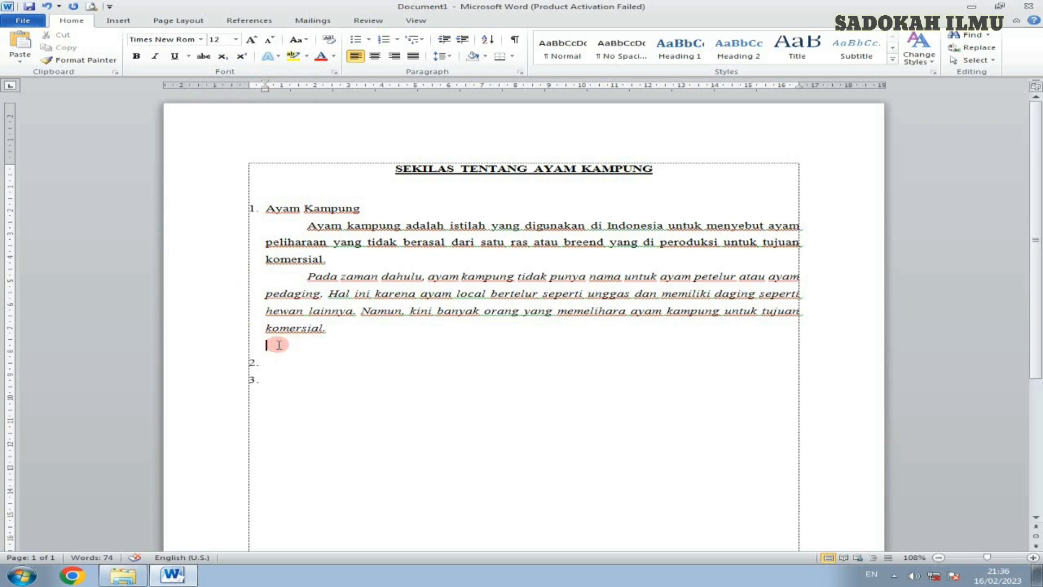
# Step: Start a lettered list on the empty line above item 2 with item a reading "Pemberian pakan ayam kampung"
pyautogui.write('a.')
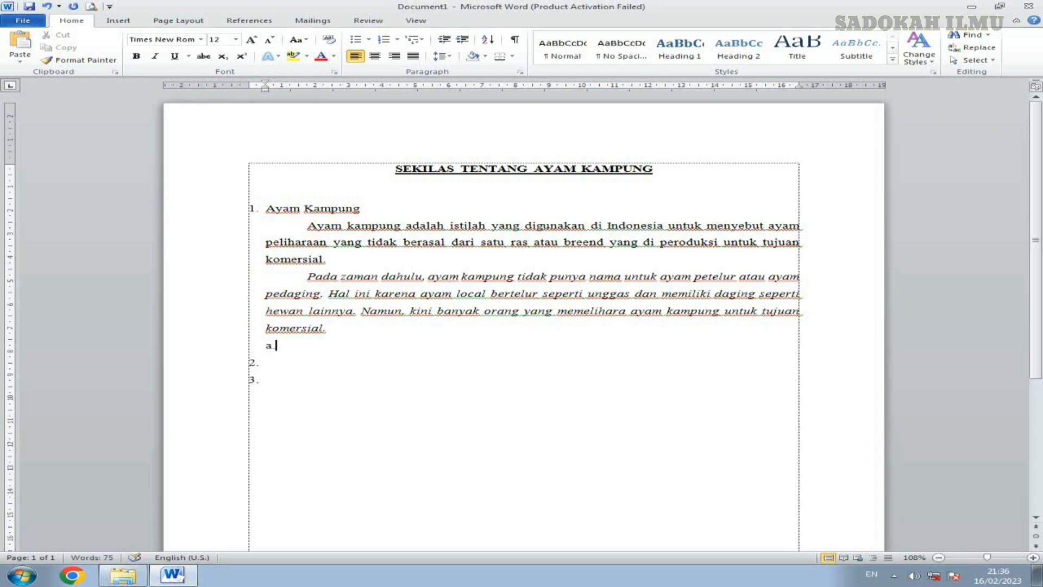
pyautogui.press('space')
pyautogui.click(280, 347)
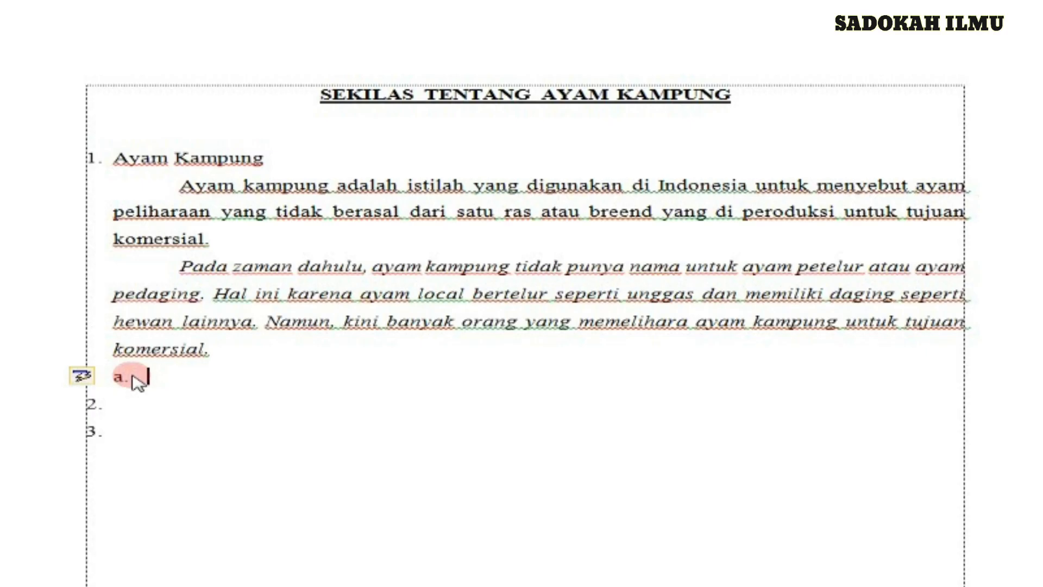
pyautogui.write('pembe')
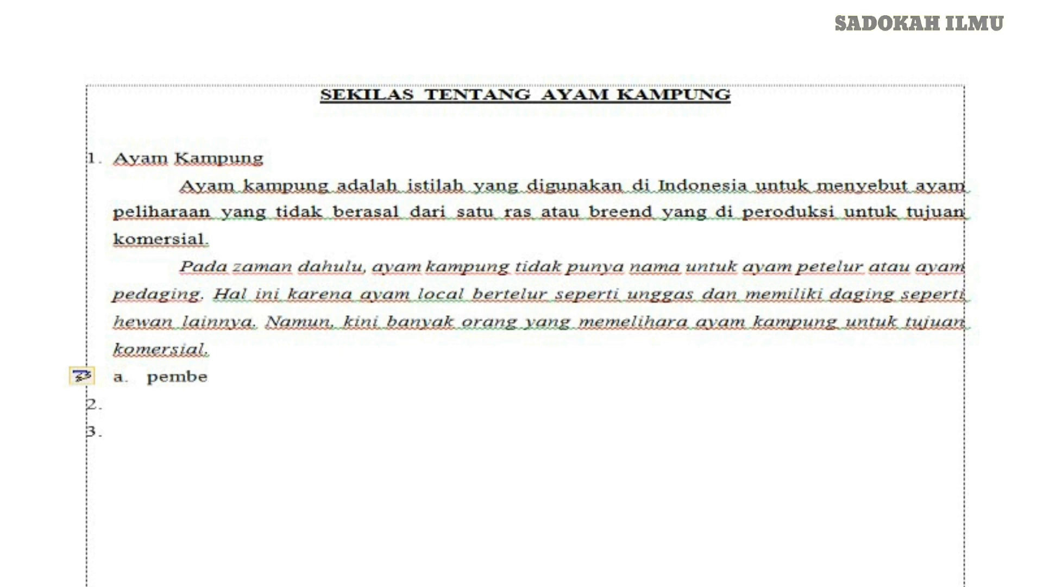
pyautogui.write('rin')
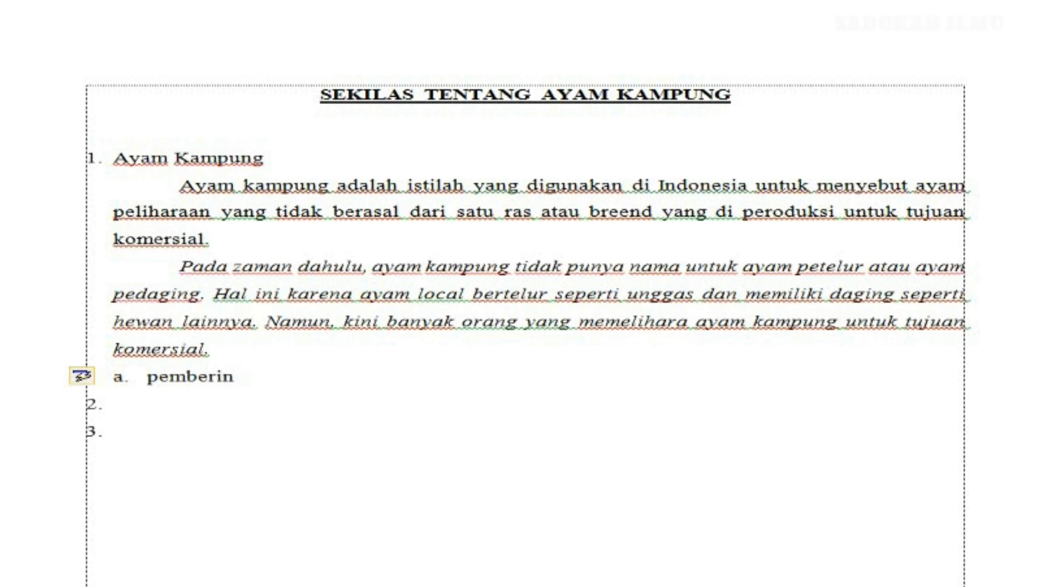
pyautogui.press('BackSpace')
pyautogui.write('an pakan ayam kampung')
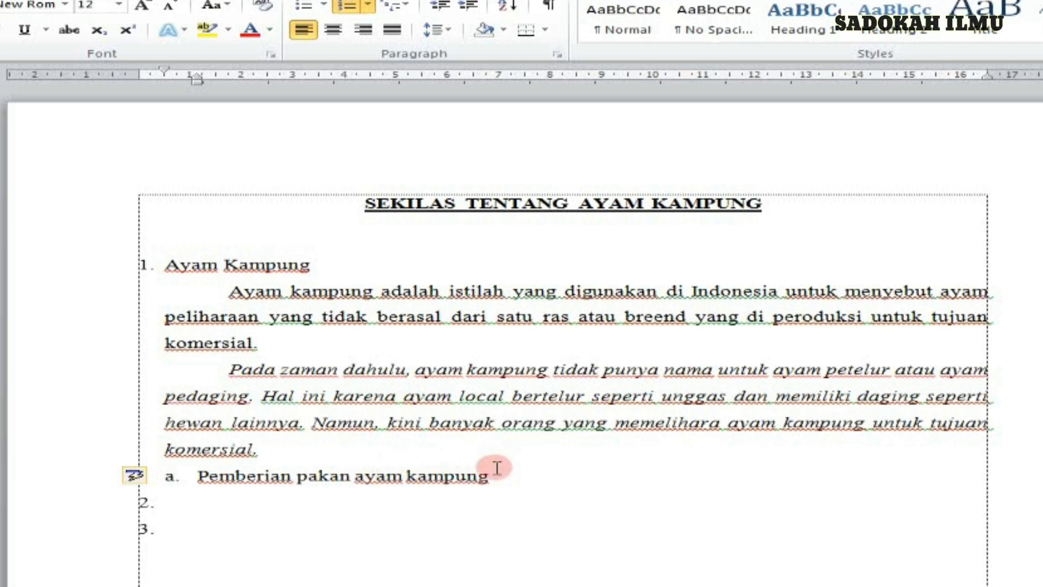
# Step: Add empty lettered items b and c below "Pemberian pakan ayam kampung"
pyautogui.click(488, 481)
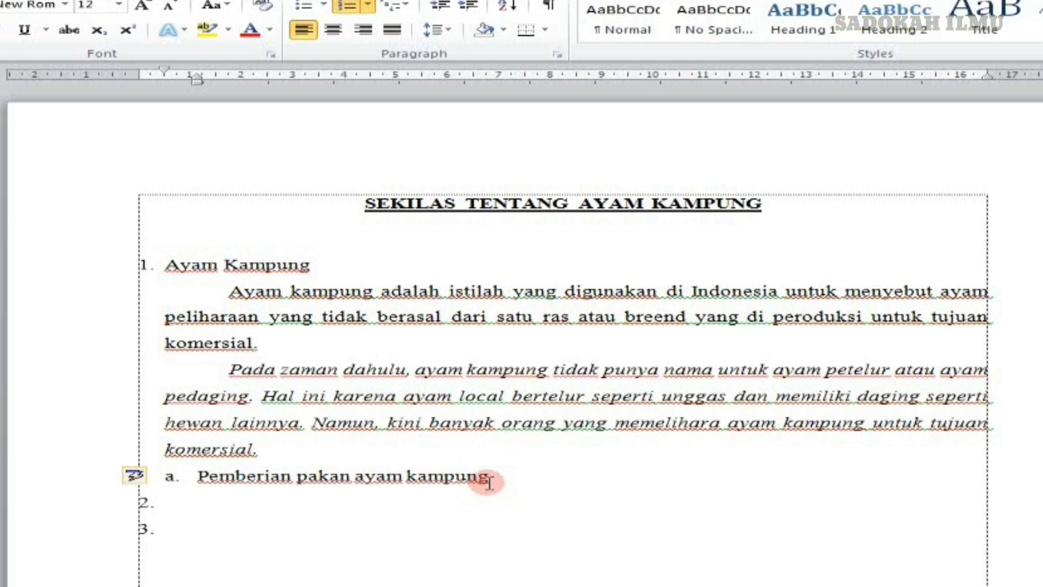
pyautogui.press('Return')
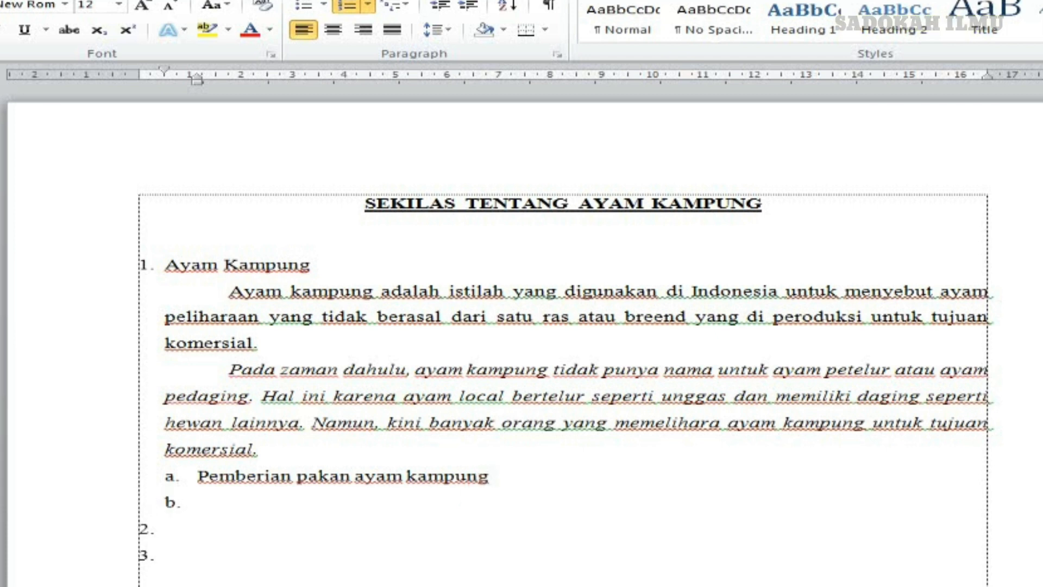
pyautogui.click(562, 476)
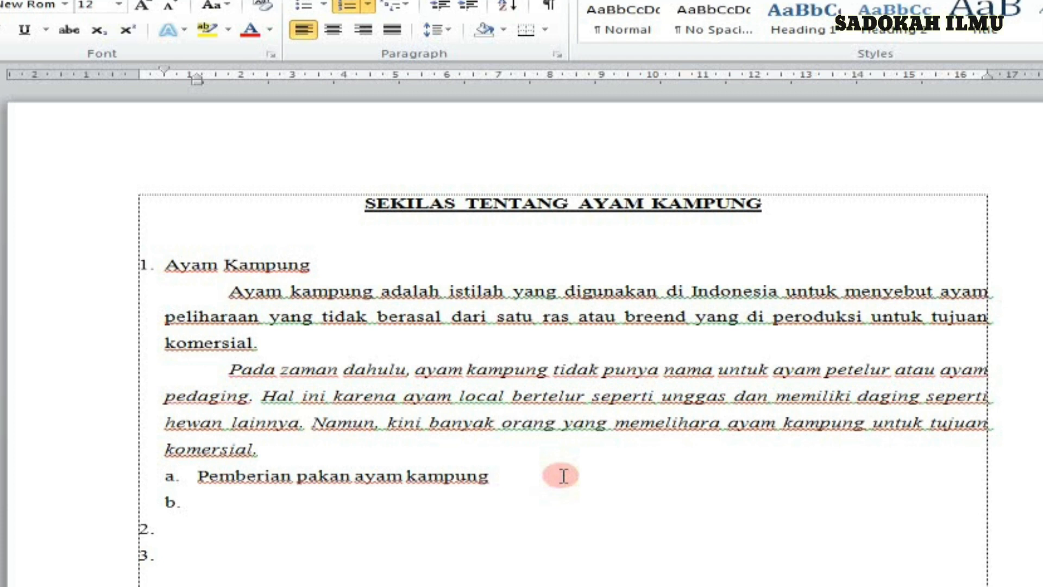
pyautogui.press('Return')
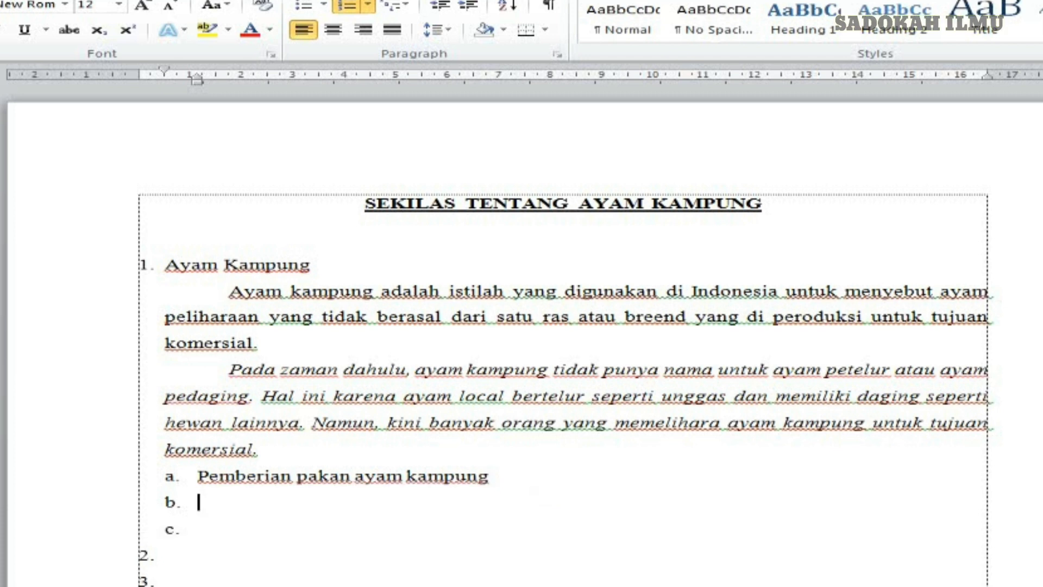
pyautogui.click(563, 476)
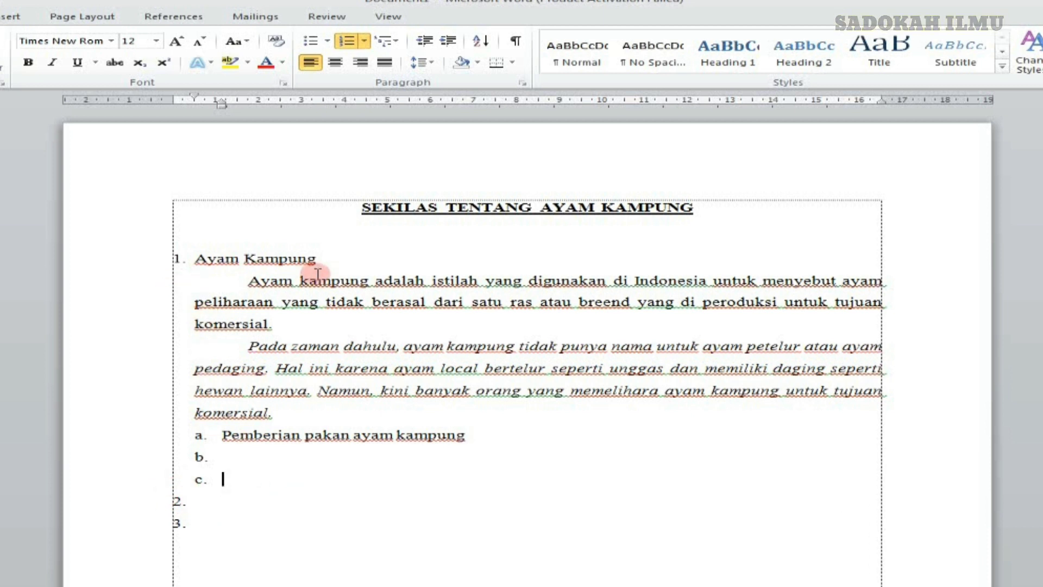
# Step: Select the content of item 1 down to item c, and separately select only the lettered items a to c
pyautogui.moveTo(194, 260); pyautogui.dragTo(353, 489)
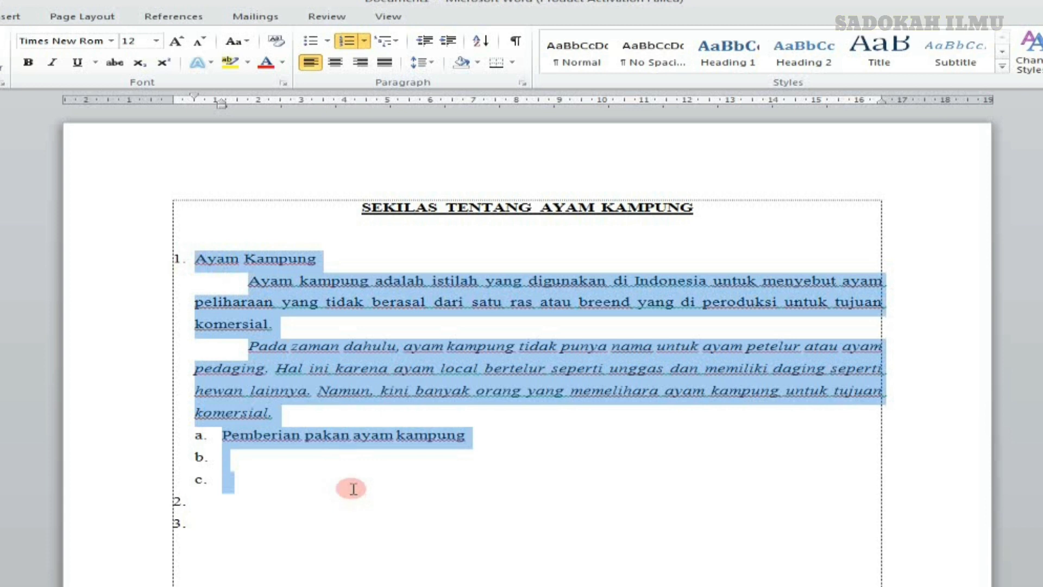
pyautogui.click(251, 497)
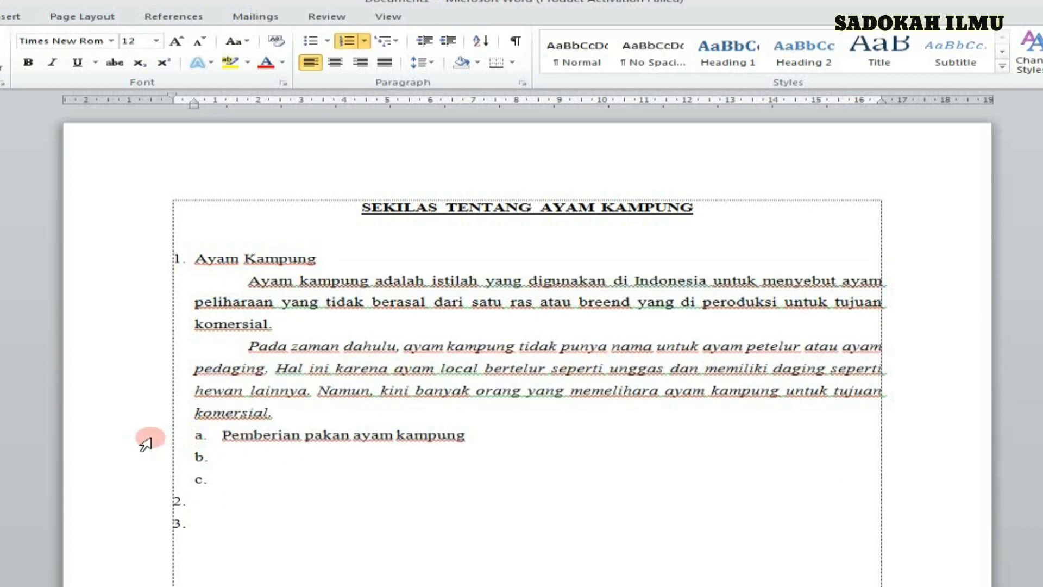
pyautogui.moveTo(131, 445); pyautogui.dragTo(205, 482)
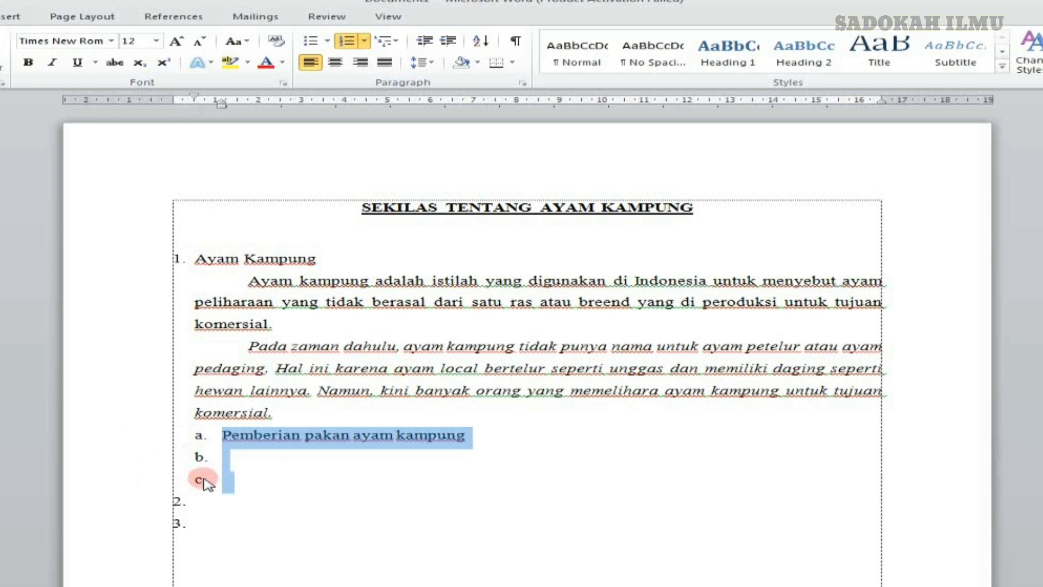
pyautogui.click(363, 459)
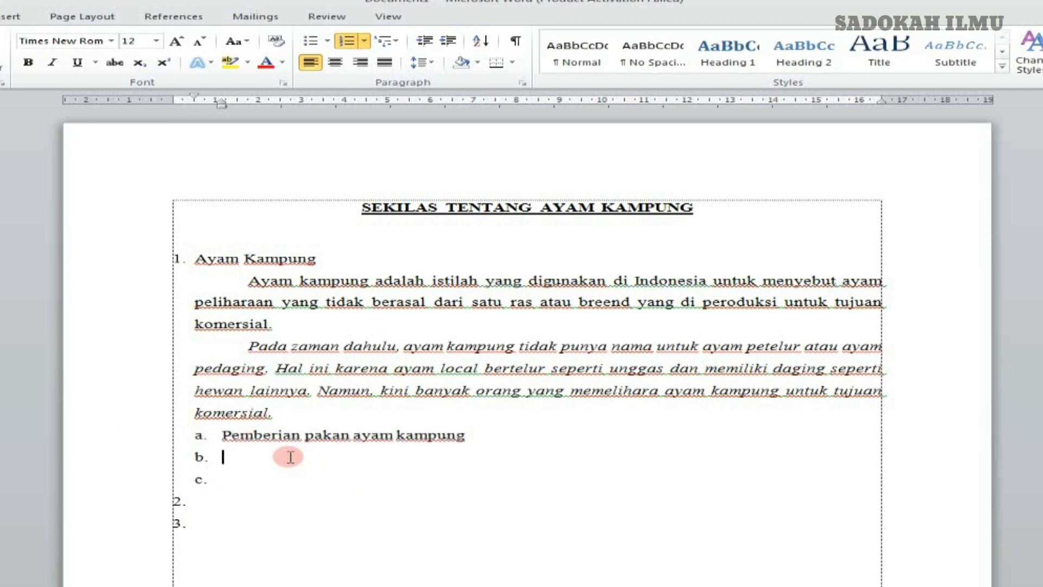
# Step: Add an unlettered paragraph under item a beginning "Manajemen pemberian pakan yang di anjurkan" and ending "sangat baik dari segi :"
pyautogui.click(510, 430)
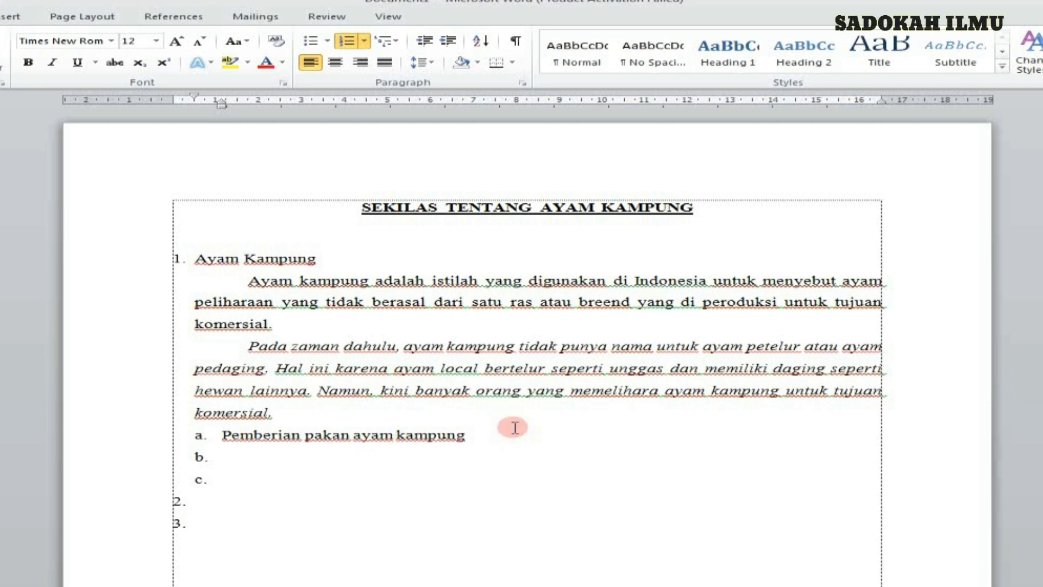
pyautogui.press('Return')
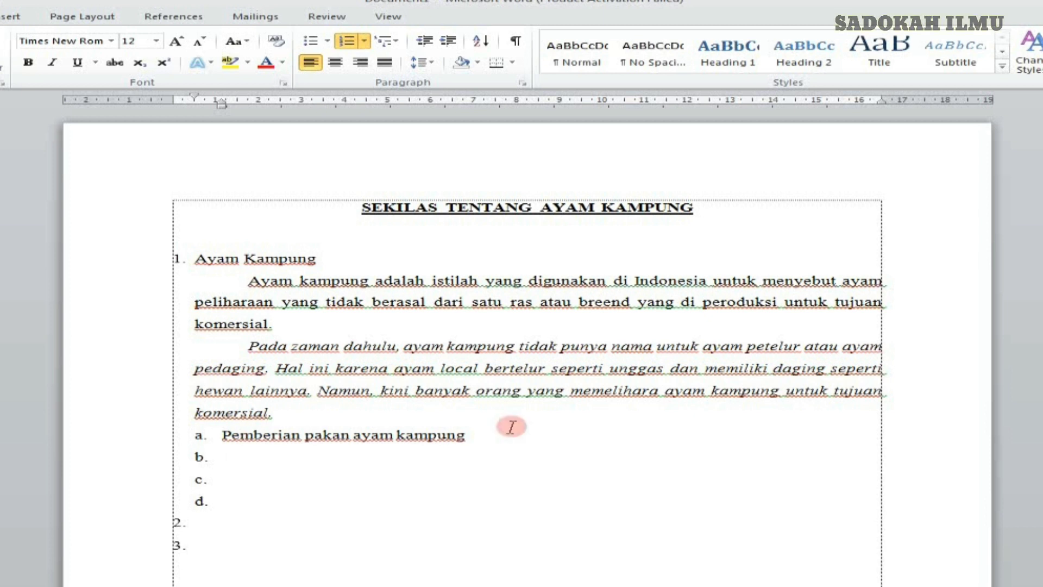
pyautogui.press('BackSpace')
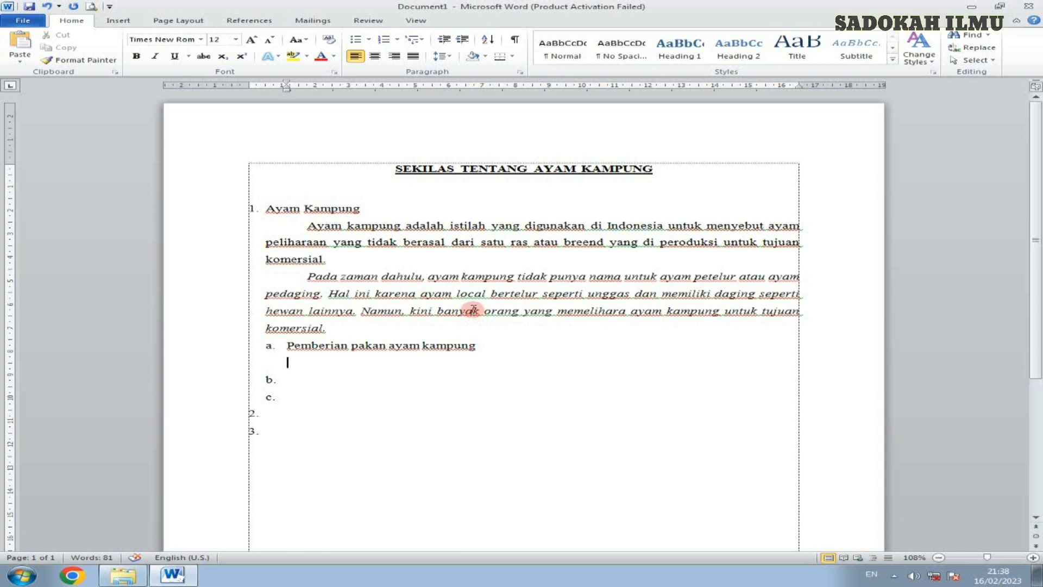
pyautogui.write('manaje')
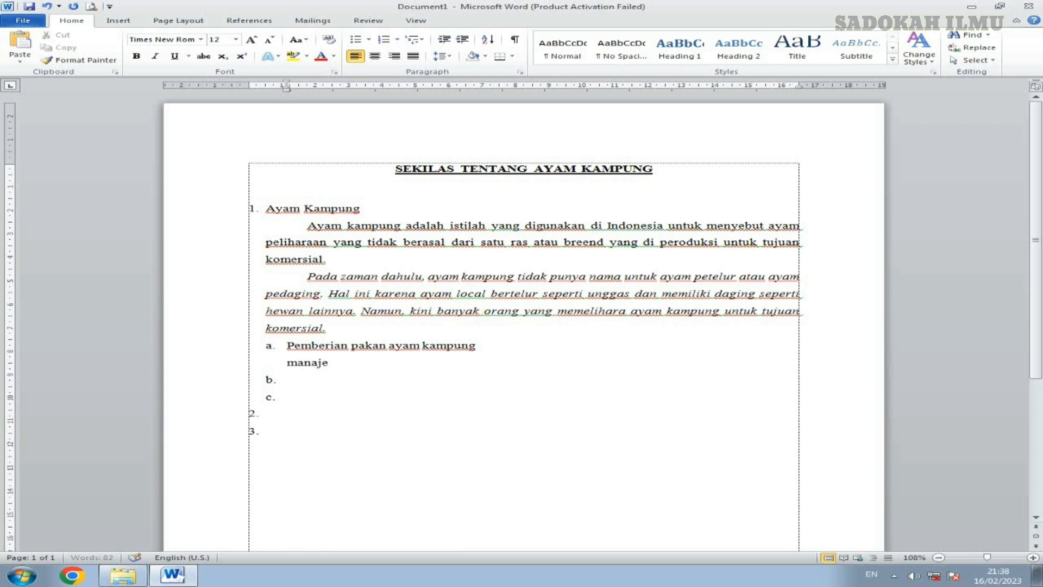
pyautogui.write('men pem')
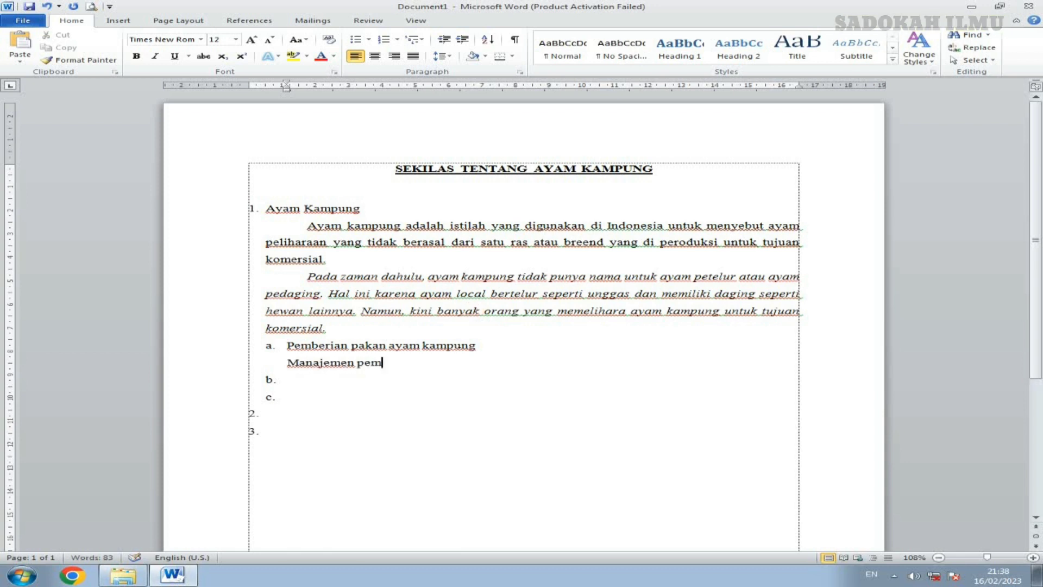
pyautogui.write('beri')
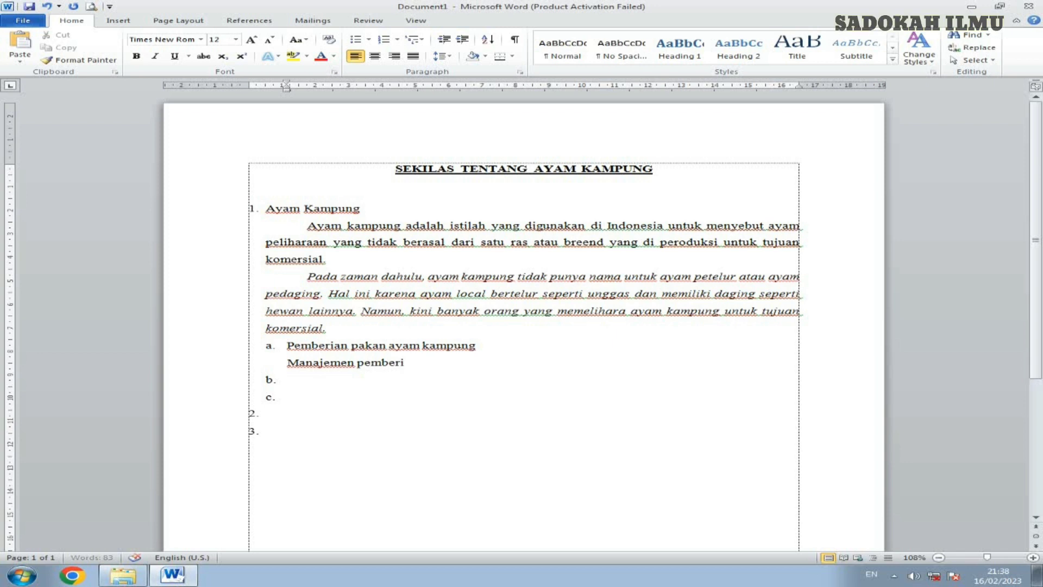
pyautogui.write('an pakan')
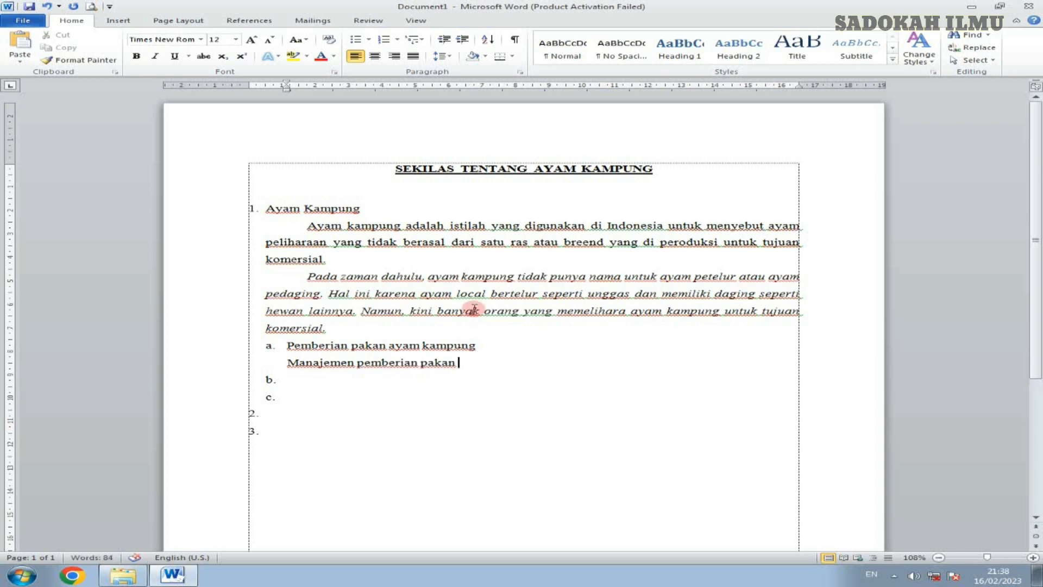
pyautogui.write('yang di anjurkan oleh Peternak Muda salah satu pemuda yang sukses mengembangkan persilangan ayam kampung yang hasilnya sangat baik dari segi :')
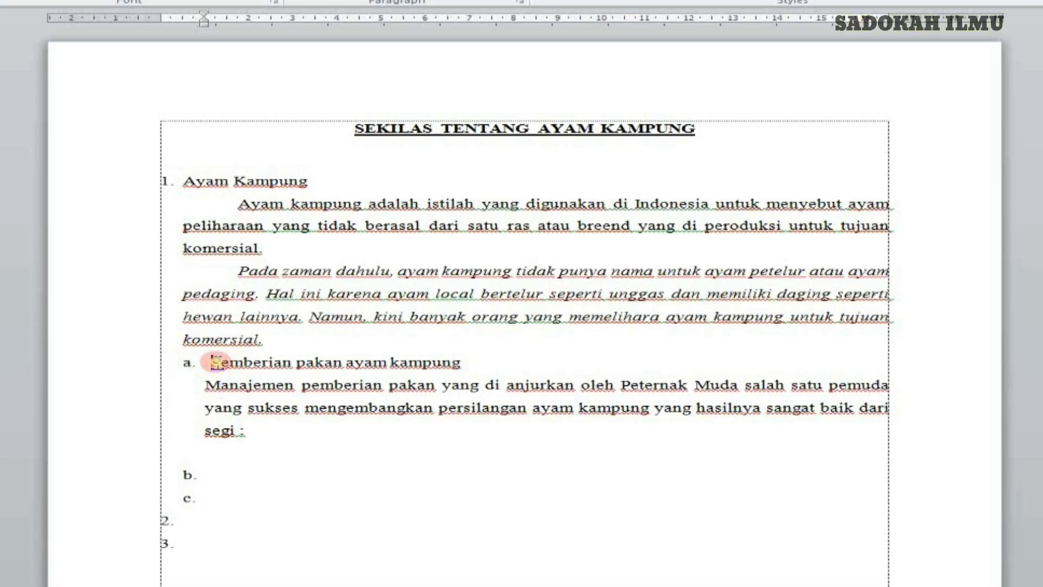
# Step: Reduce the hanging indent of "Pemberian pakan ayam kampung" so its text aligns with the "Manajemen pemberian pakan" paragraph below
pyautogui.click(288, 345)
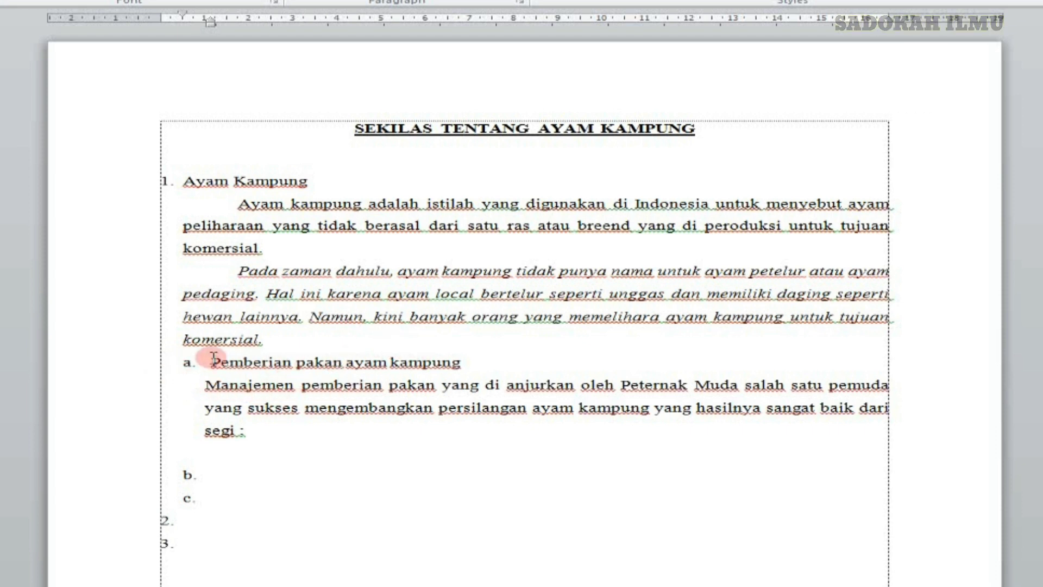
pyautogui.moveTo(216, 381)
pyautogui.click(101, 361)
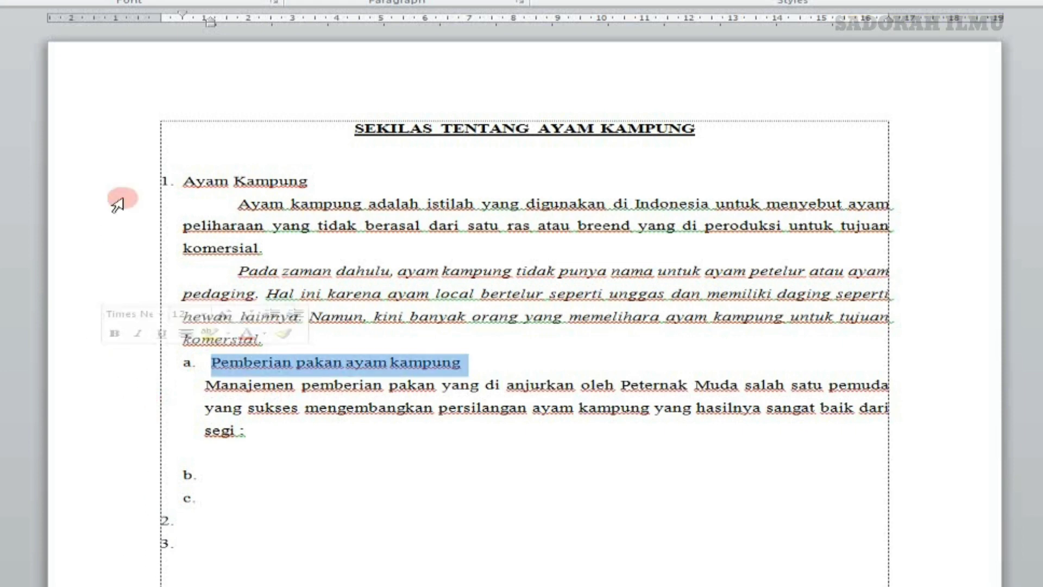
pyautogui.moveTo(211, 23); pyautogui.dragTo(169, 26)
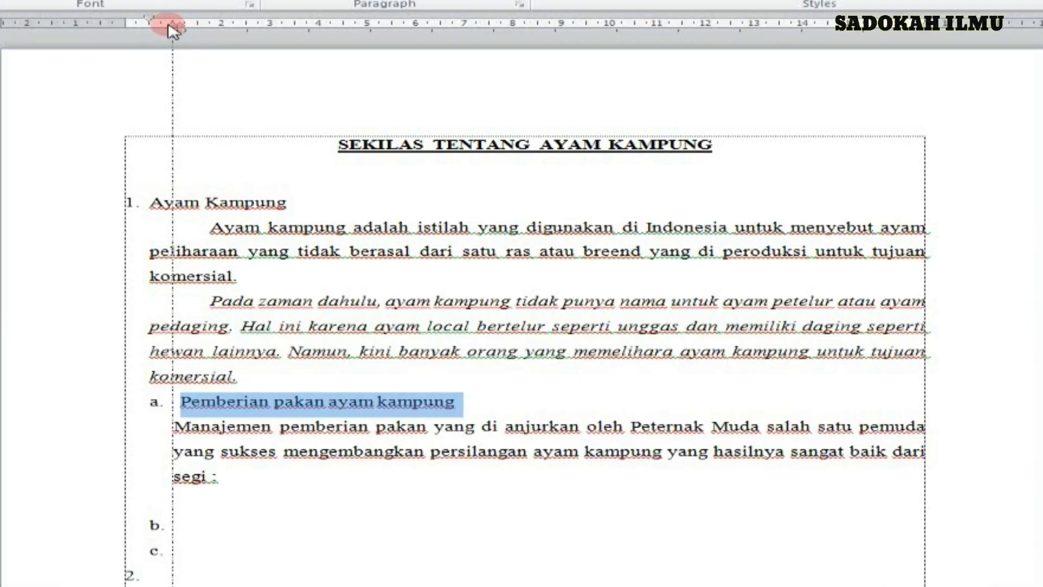
pyautogui.moveTo(172, 27); pyautogui.dragTo(172, 26)
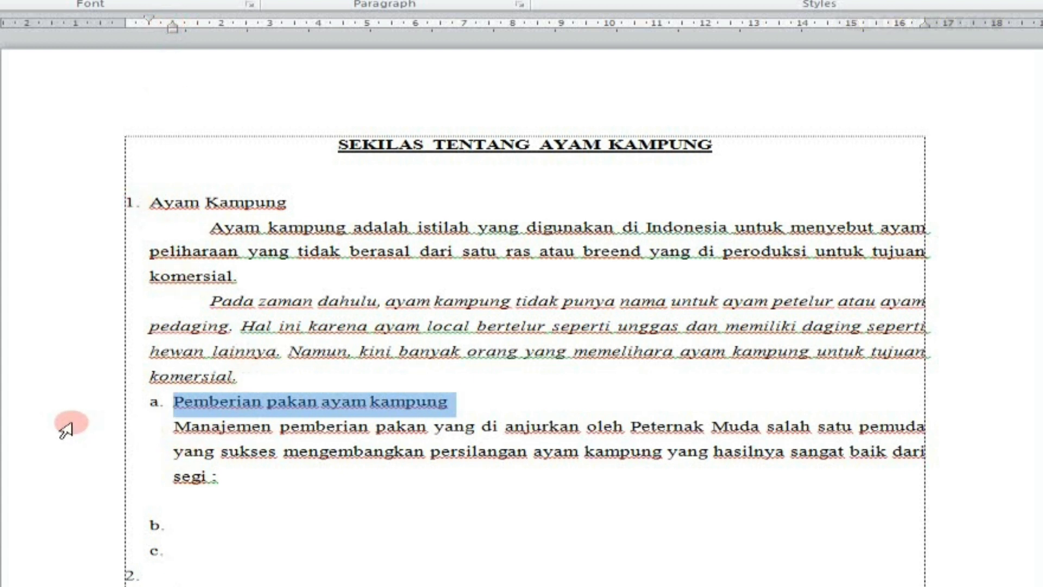
# Step: Indent the first line of the "Manajemen pemberian pakan" paragraph to match the first line of the "Ayam kampung adalah" paragraph
pyautogui.click(53, 428)
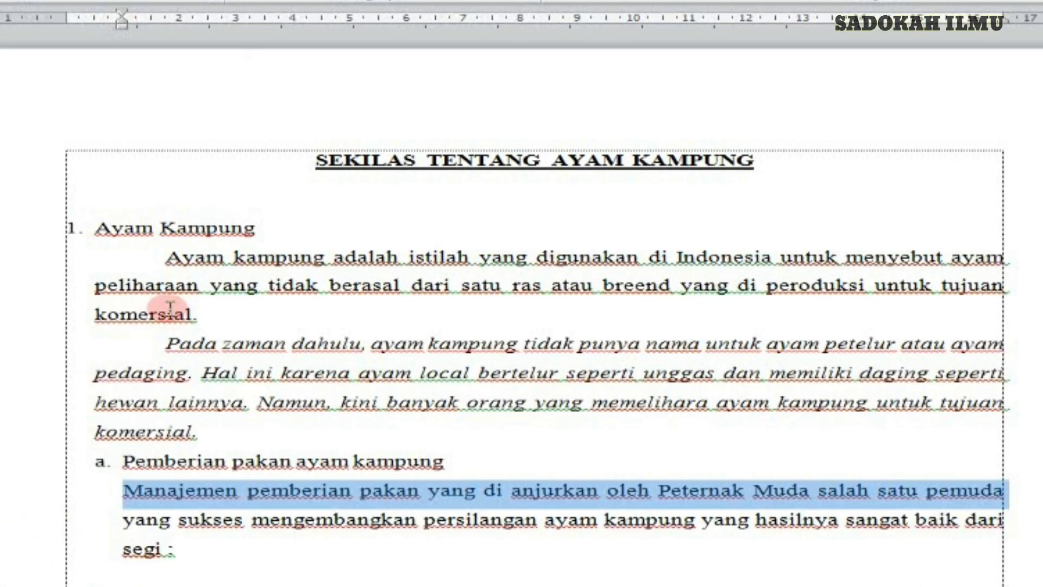
pyautogui.click(1, 254)
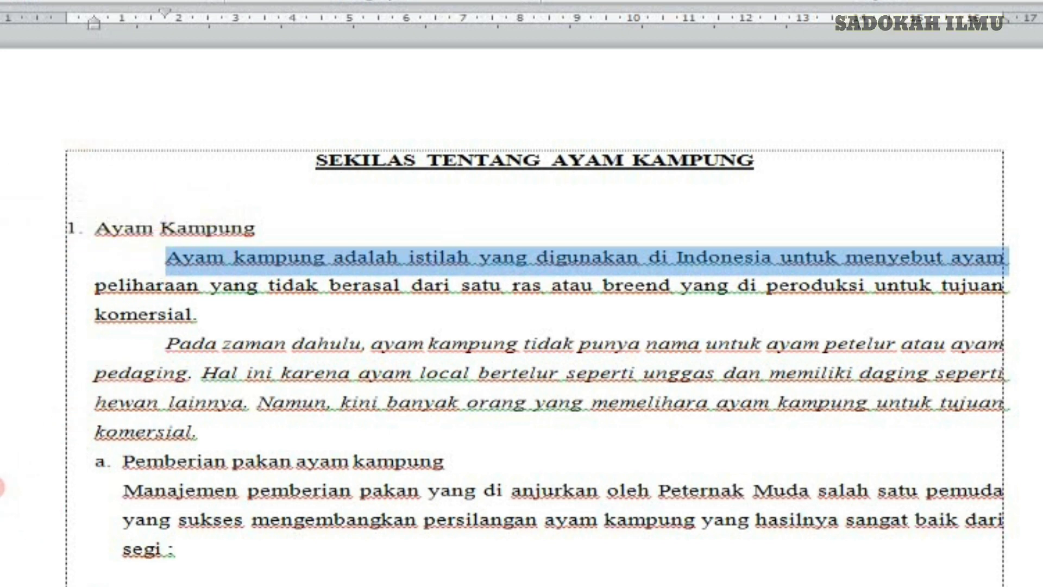
pyautogui.click(2, 489)
pyautogui.moveTo(122, 11); pyautogui.dragTo(166, 16)
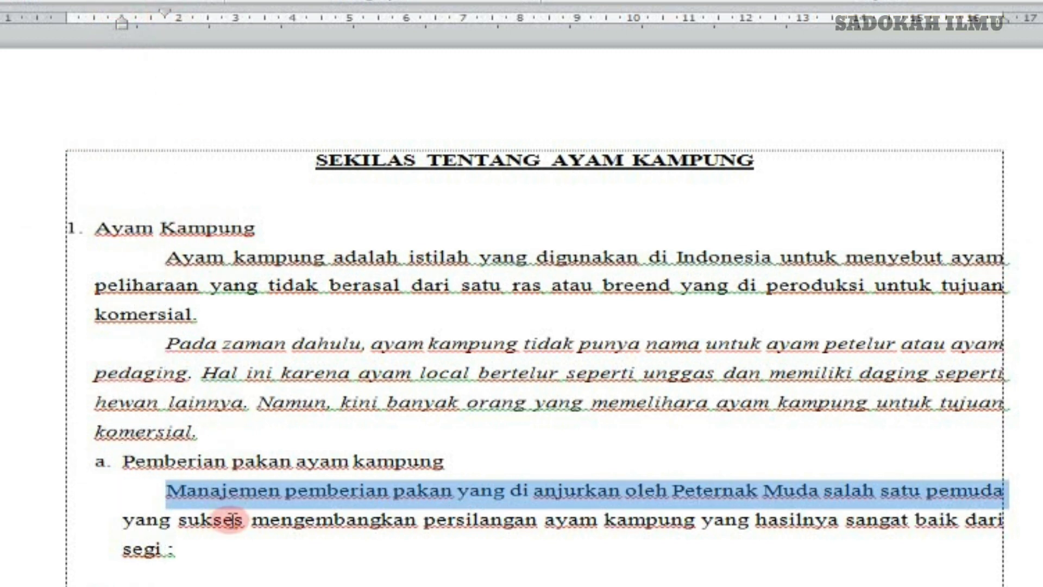
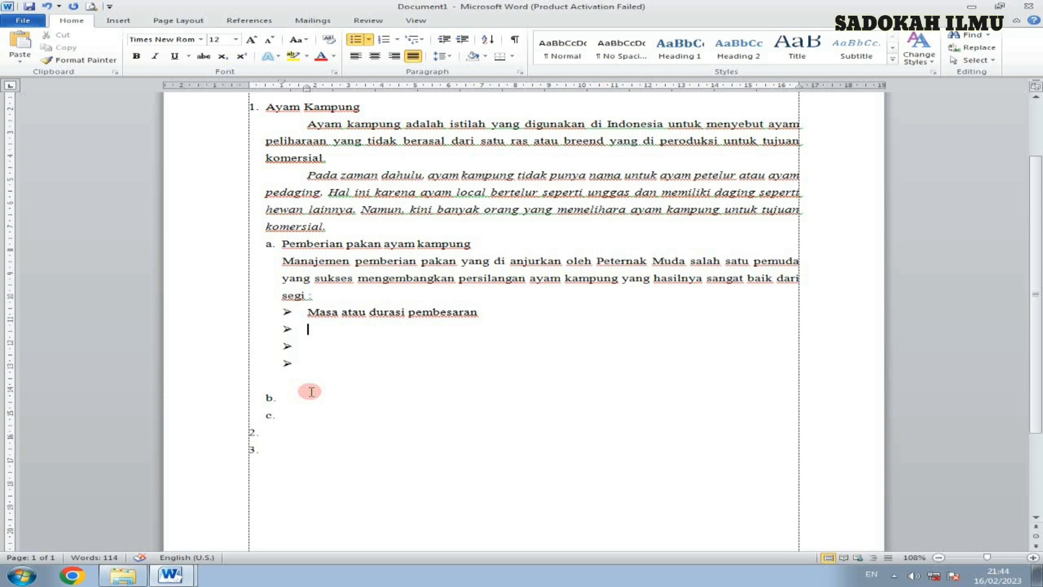
# Step: Remove the arrow bullet from the empty line directly below "Masa atau durasi pembesaran"
pyautogui.click(272, 434)
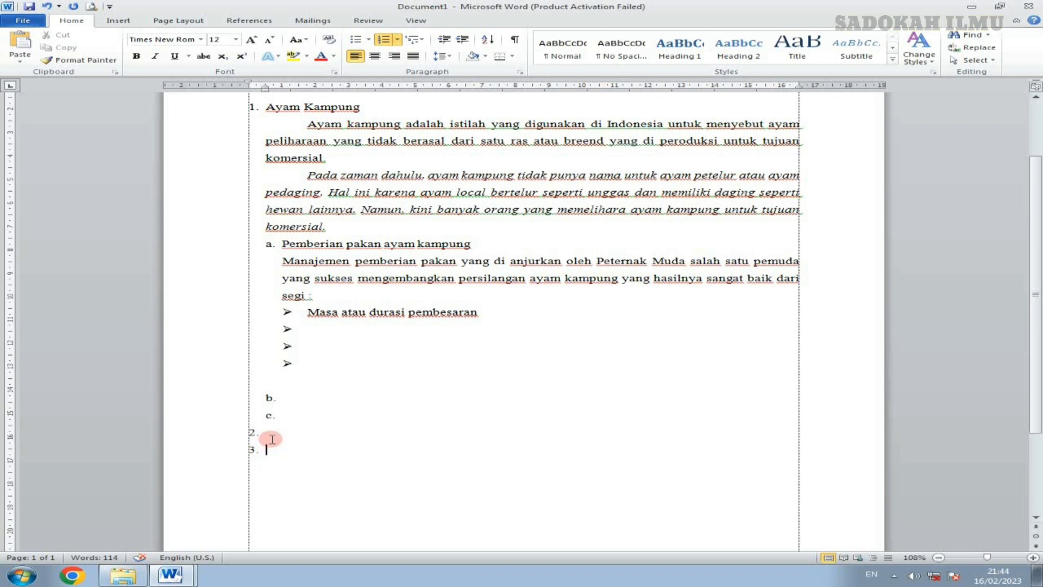
pyautogui.scroll(3, 272, 439)
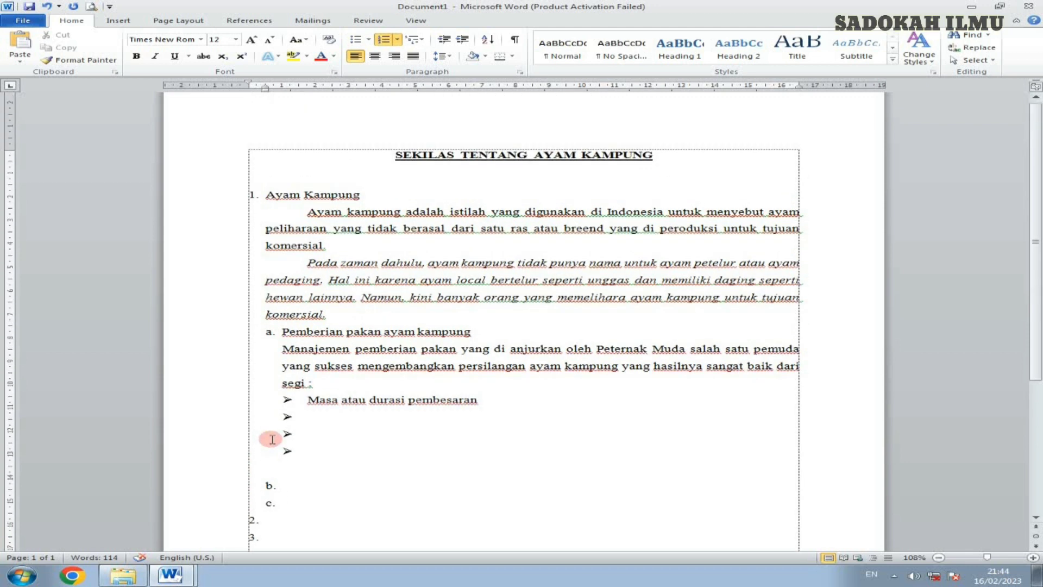
pyautogui.scroll(-2, 272, 439)
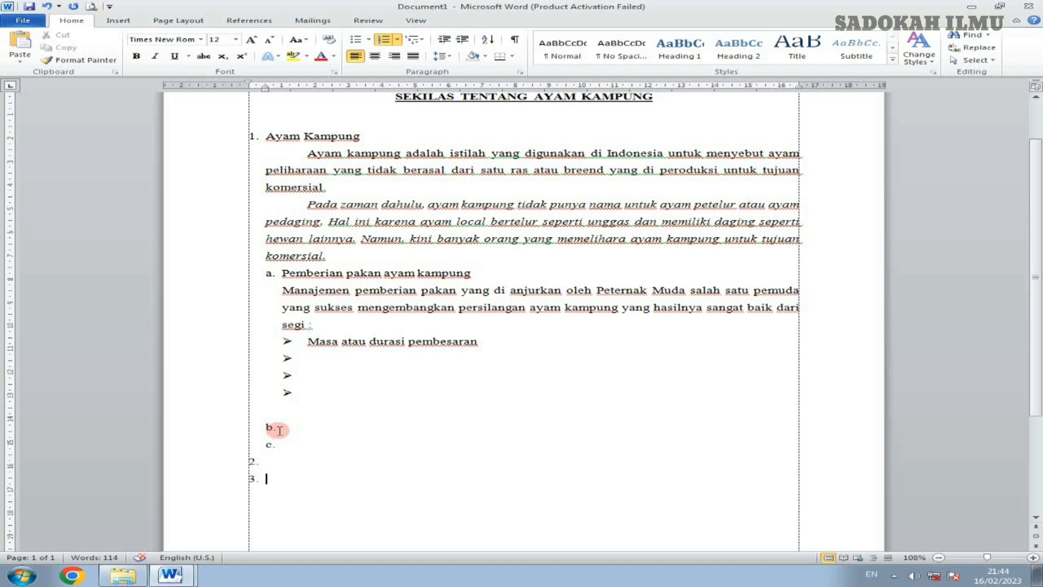
pyautogui.click(335, 364)
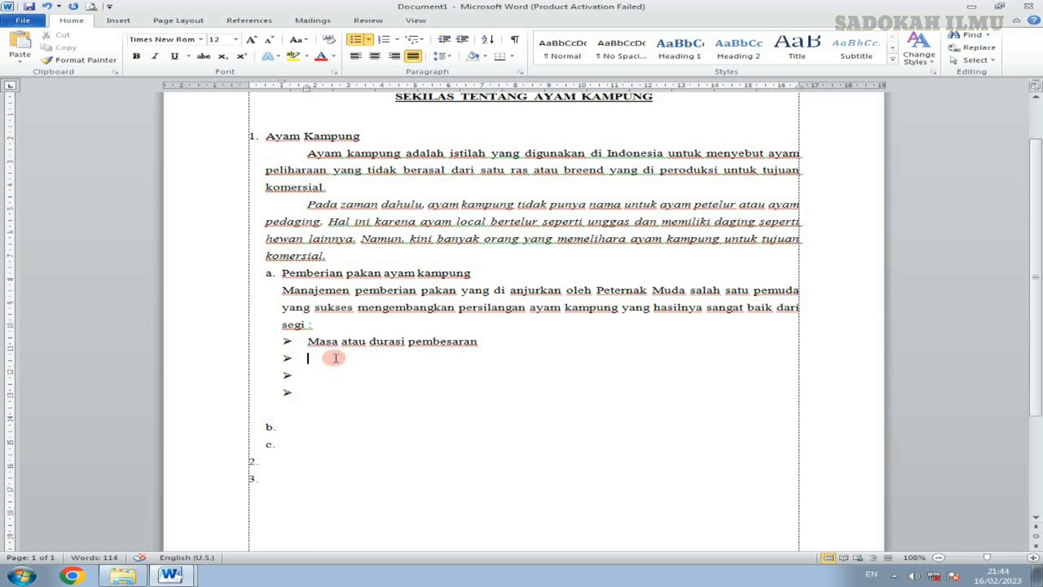
pyautogui.press('BackSpace')
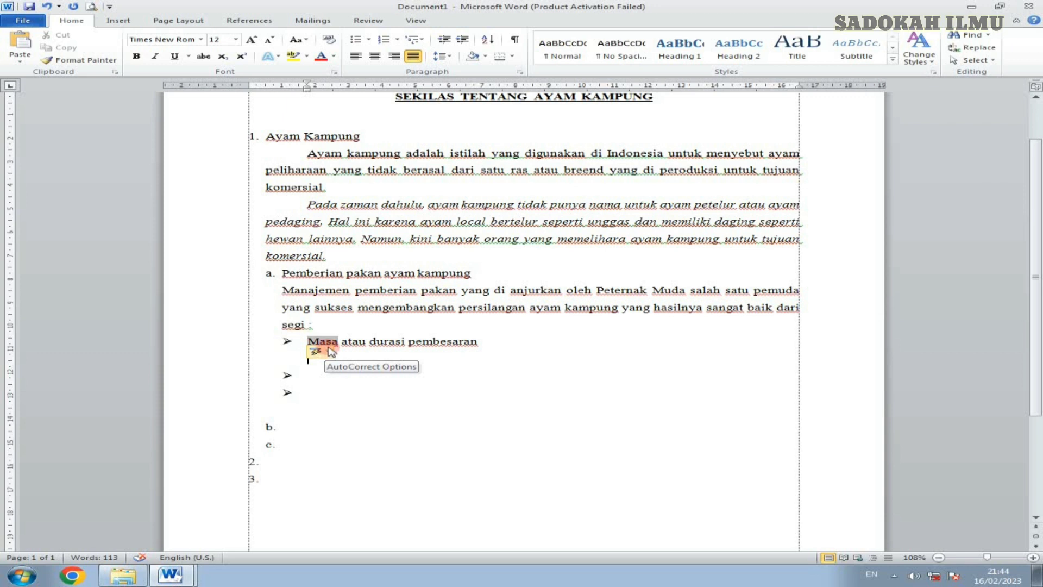
# Step: Add the line "Masa pembesaran adalah masa brooding" on the unbulleted line below "Masa atau durasi pembesaran"
pyautogui.click(300, 387)
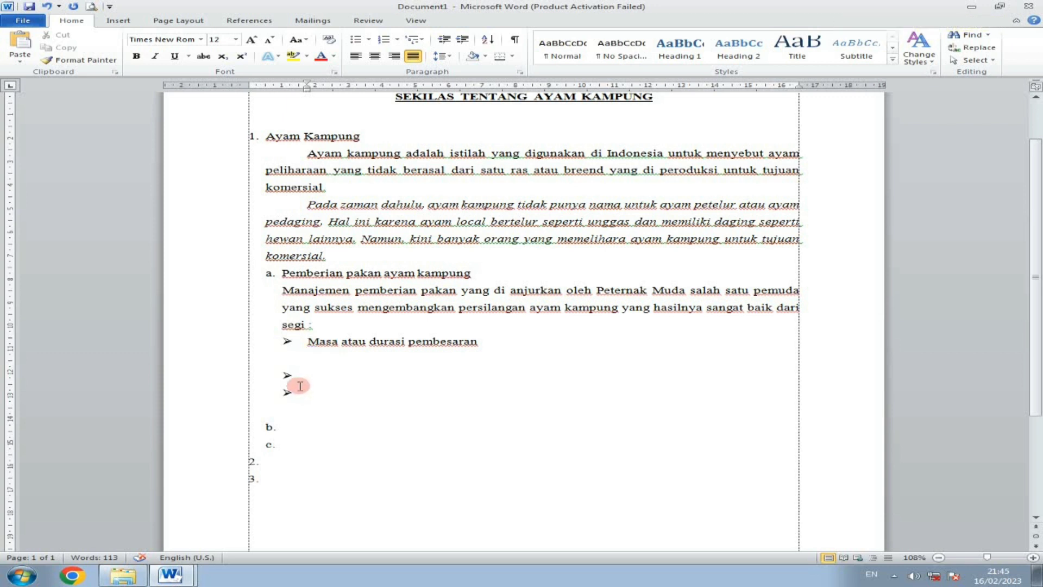
pyautogui.write('ma')
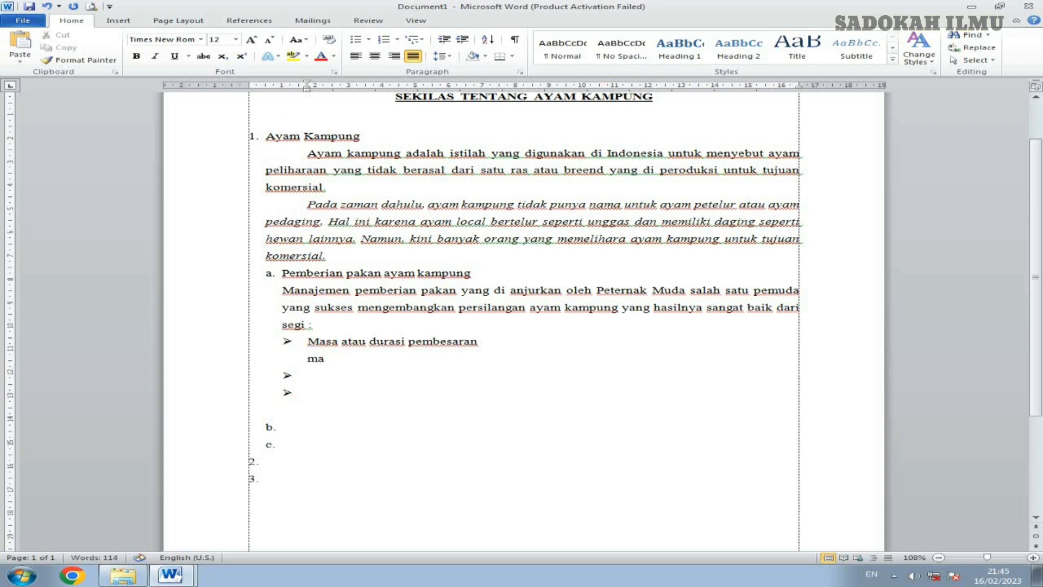
pyautogui.write('sa pemb')
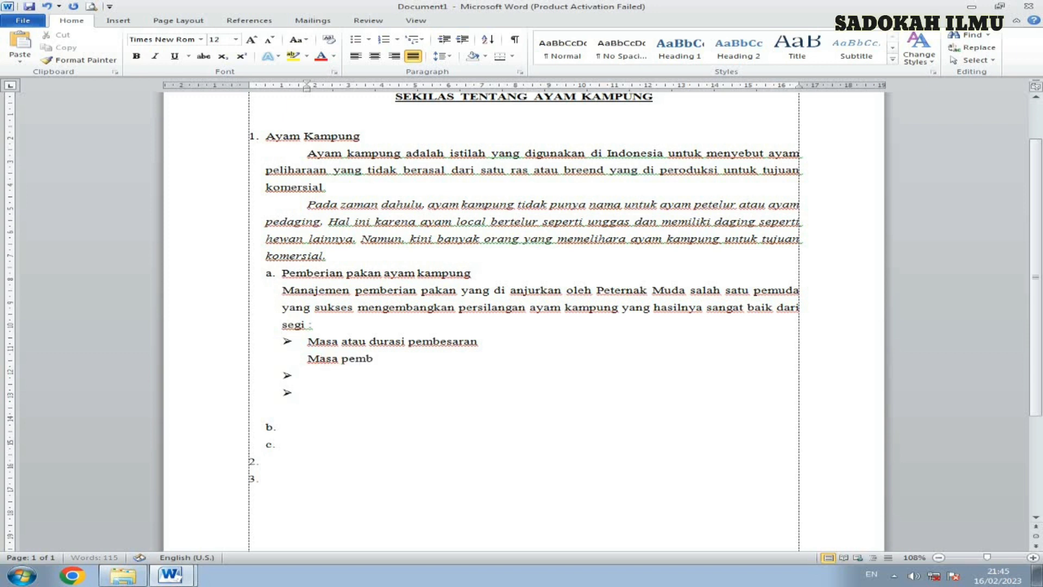
pyautogui.write('esaran ad')
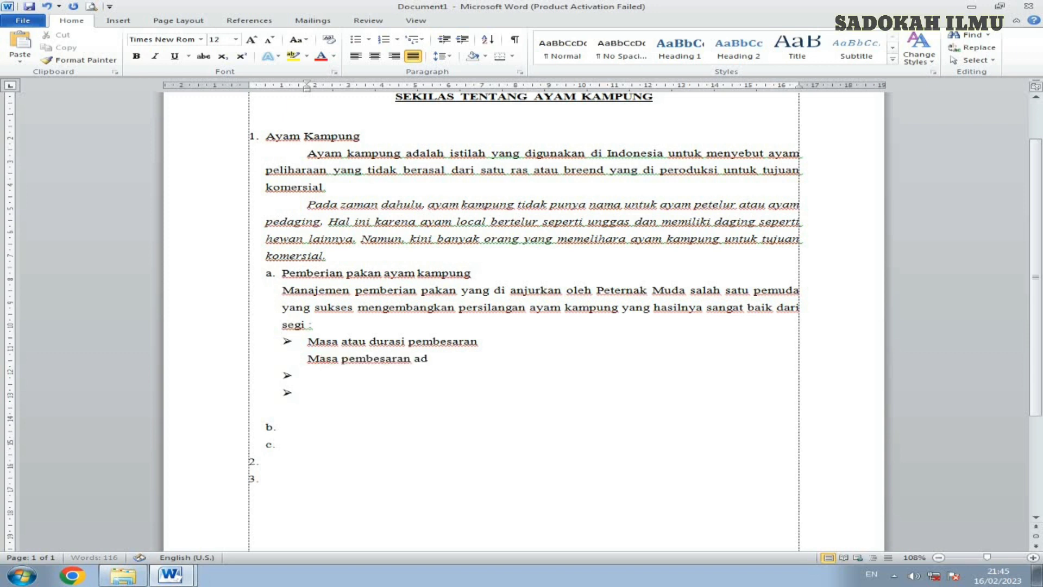
pyautogui.write('alah masa ')
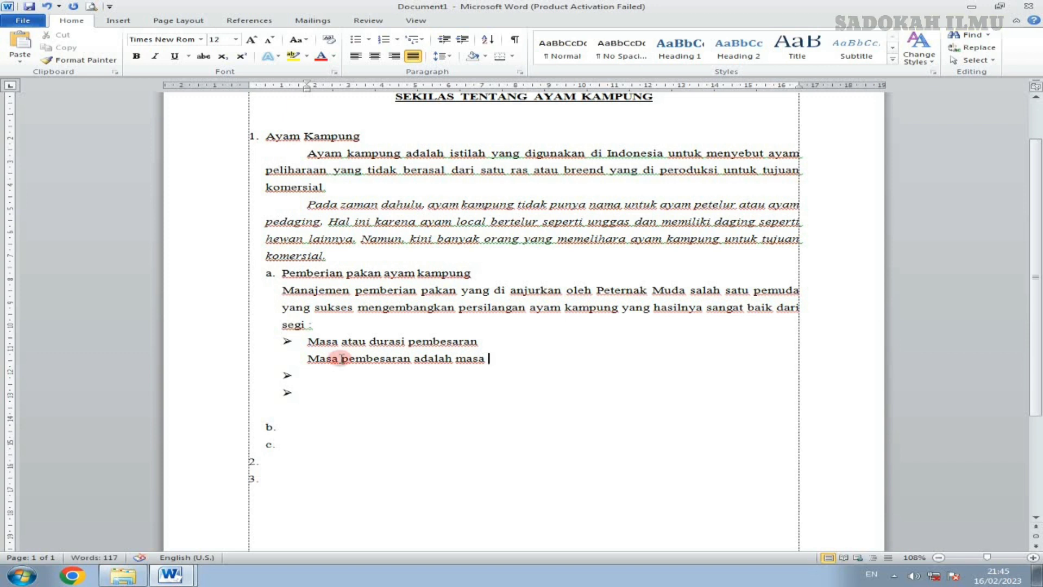
pyautogui.write('brodi')
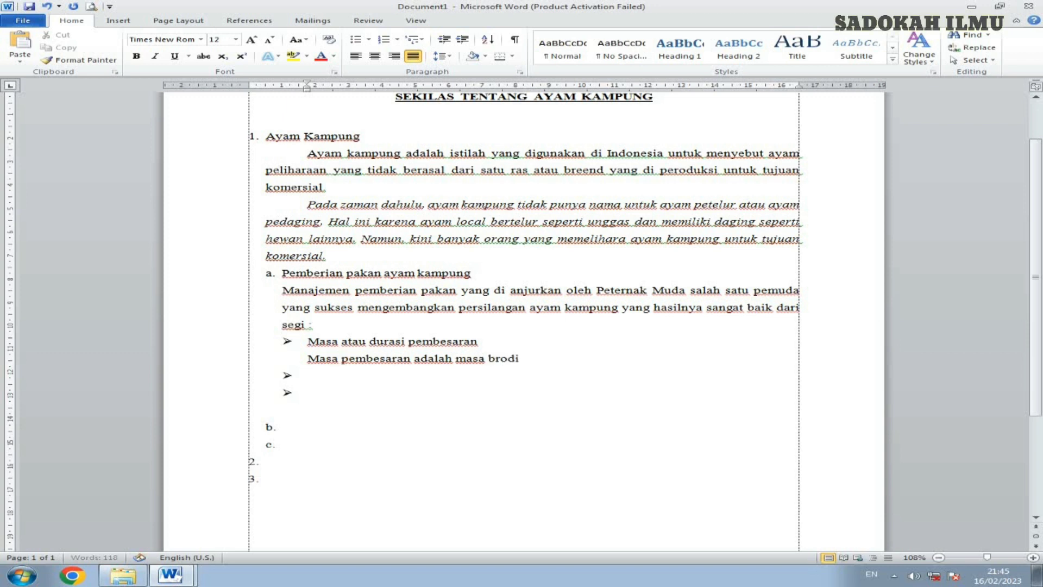
pyautogui.press('BackSpace')
pyautogui.press('BackSpace')
pyautogui.write('oding')
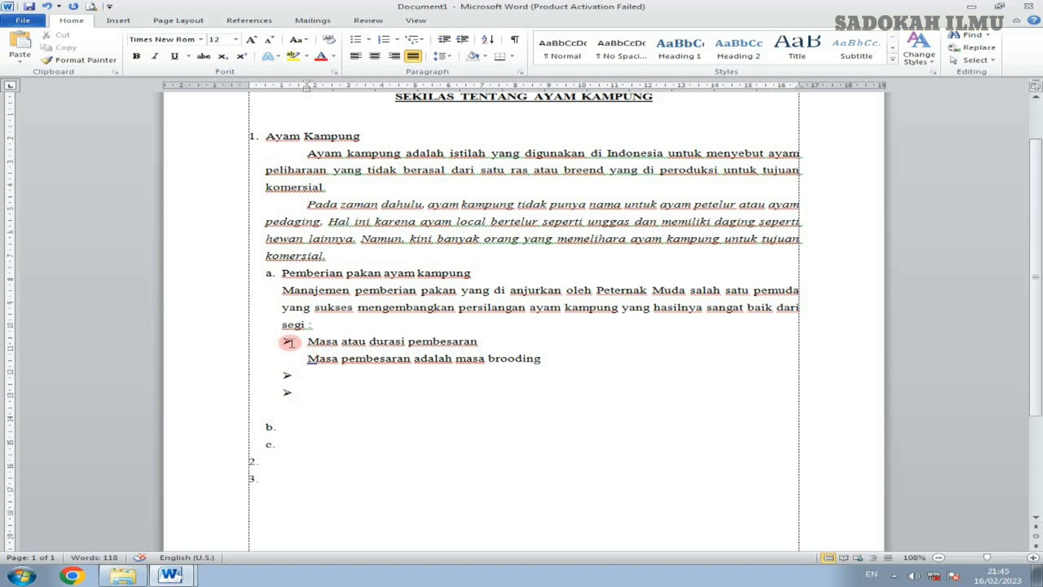
# Step: Place the insertion point at the empty arrow bullet directly below "Masa pembesaran adalah masa brooding"
pyautogui.scroll(-1, 372, 378)
pyautogui.scroll(-2, 371, 379)
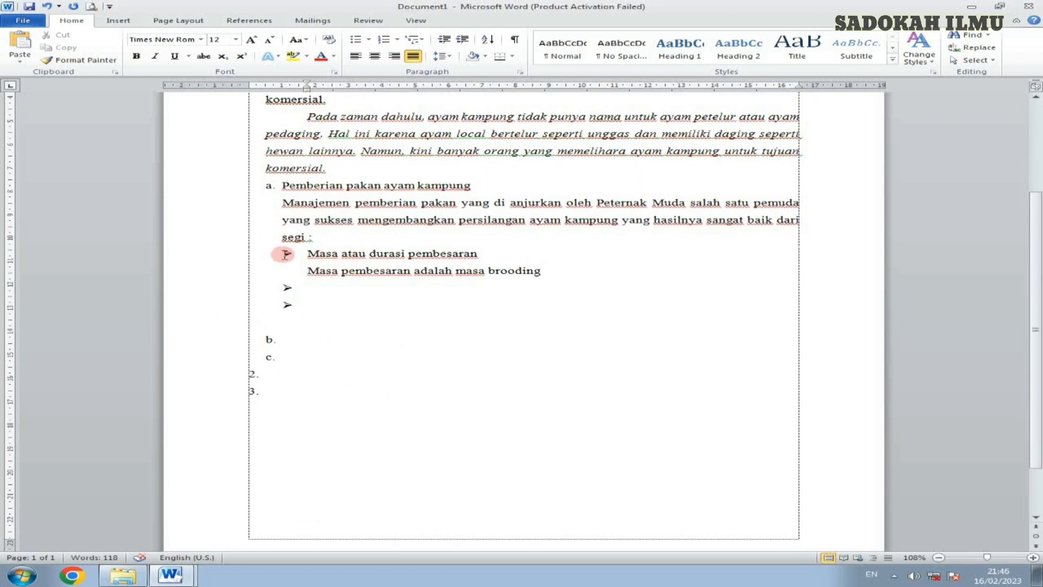
pyautogui.click(316, 292)
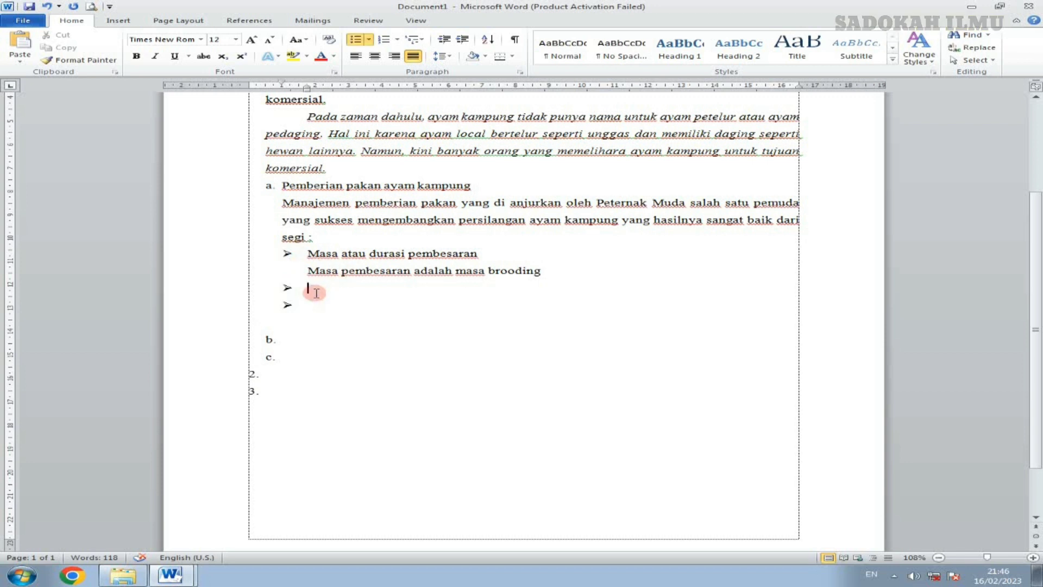
pyautogui.write('Aya,')
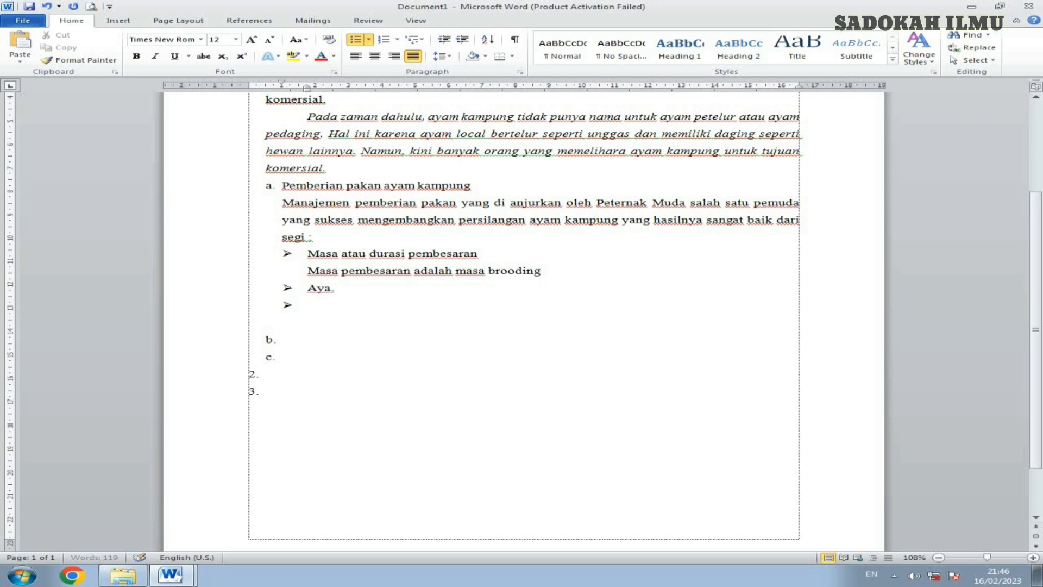
pyautogui.press('BackSpace')
pyautogui.press('BackSpace')
pyautogui.press('BackSpace')
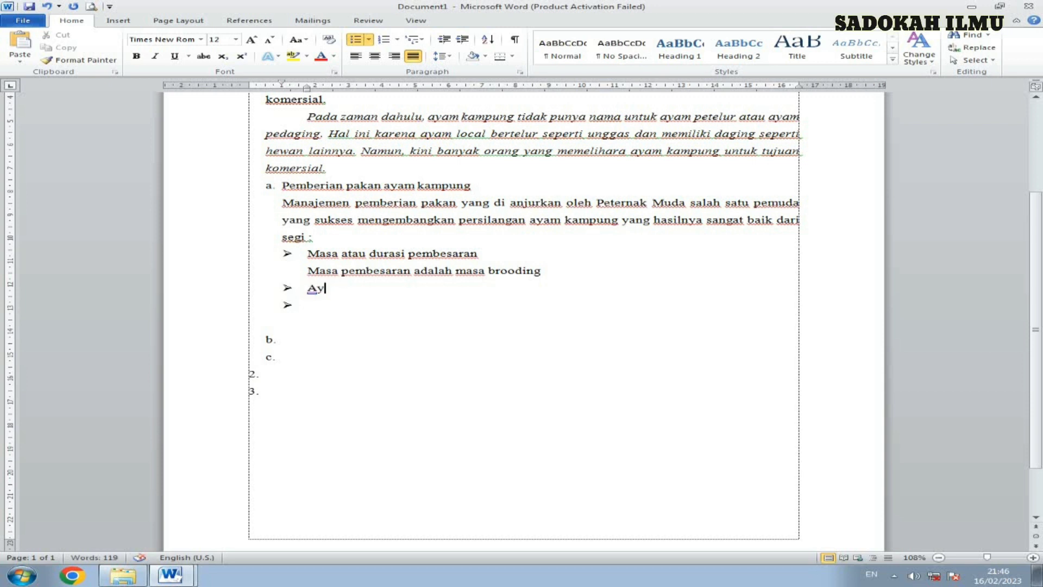
pyautogui.write('am')
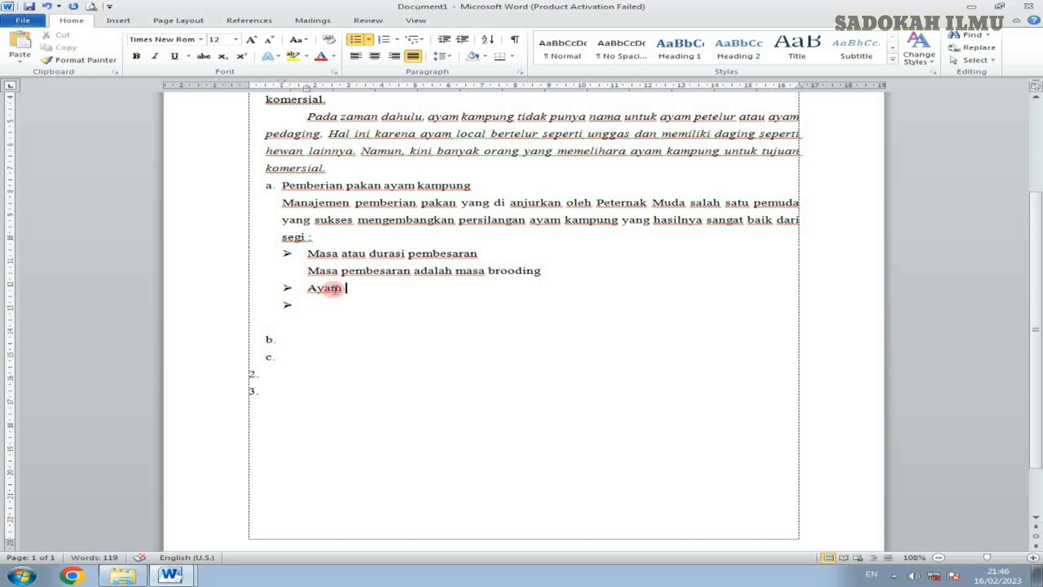
pyautogui.press('BackSpace')
pyautogui.press('BackSpace')
pyautogui.press('BackSpace')
pyautogui.press('BackSpace')
pyautogui.press('BackSpace')
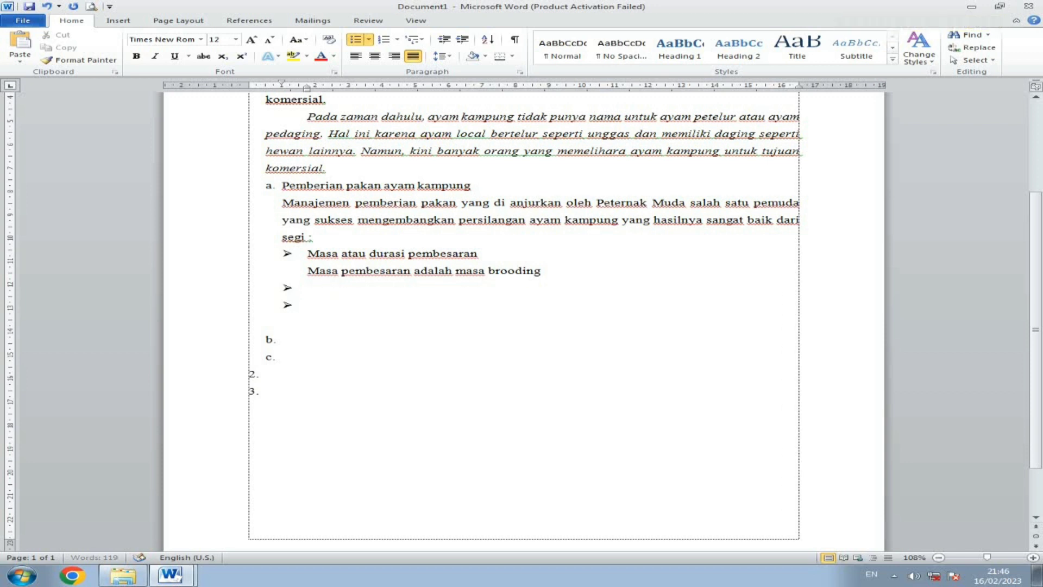
# Step: Enter "Masa bertelur" as the text of the second arrow bullet
pyautogui.write('Masa ')
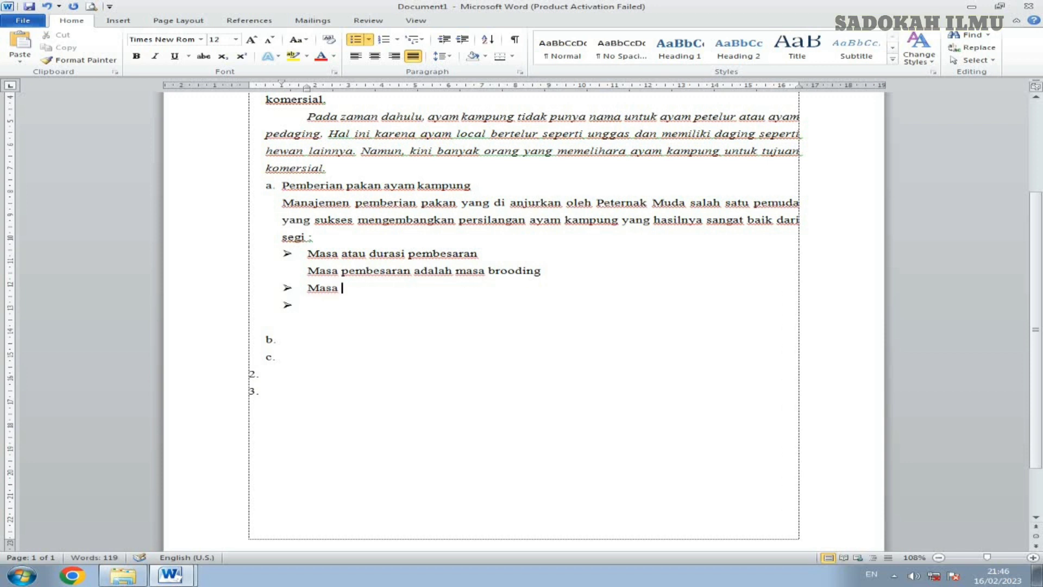
pyautogui.write('bert')
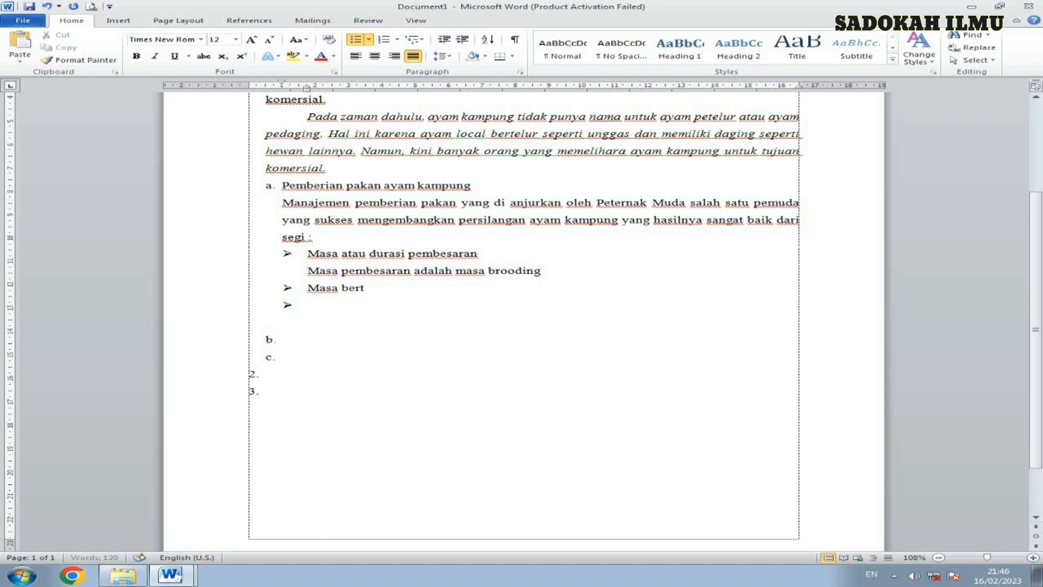
pyautogui.write('elur')
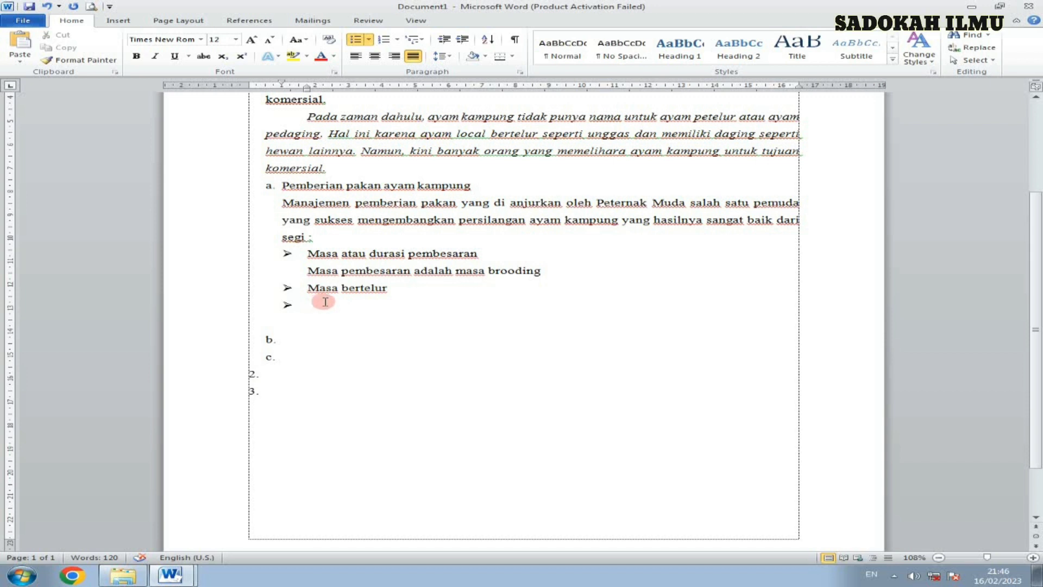
# Step: Cut the last two lines of the "Manajemen pemberian pakan" paragraph, from "yang sukses" to "segi :", and undo the cut
pyautogui.scroll(3, 326, 302)
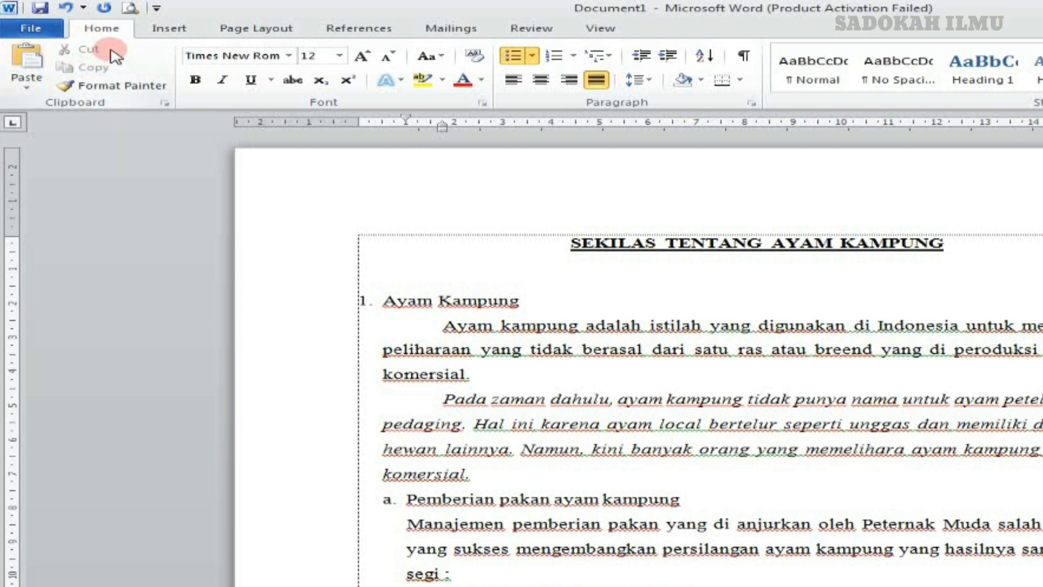
pyautogui.scroll(-3, 258, 336)
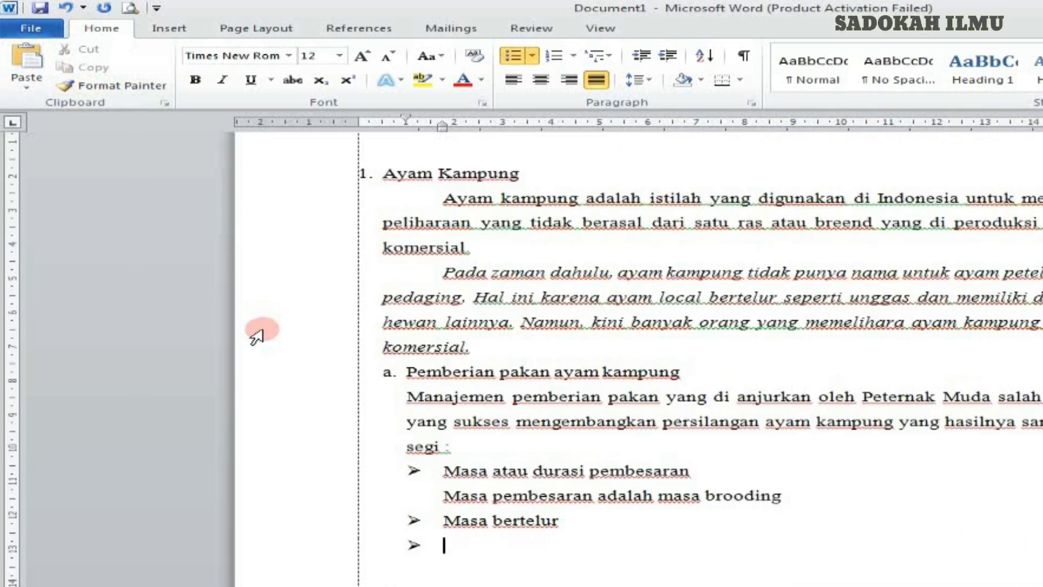
pyautogui.click(373, 420)
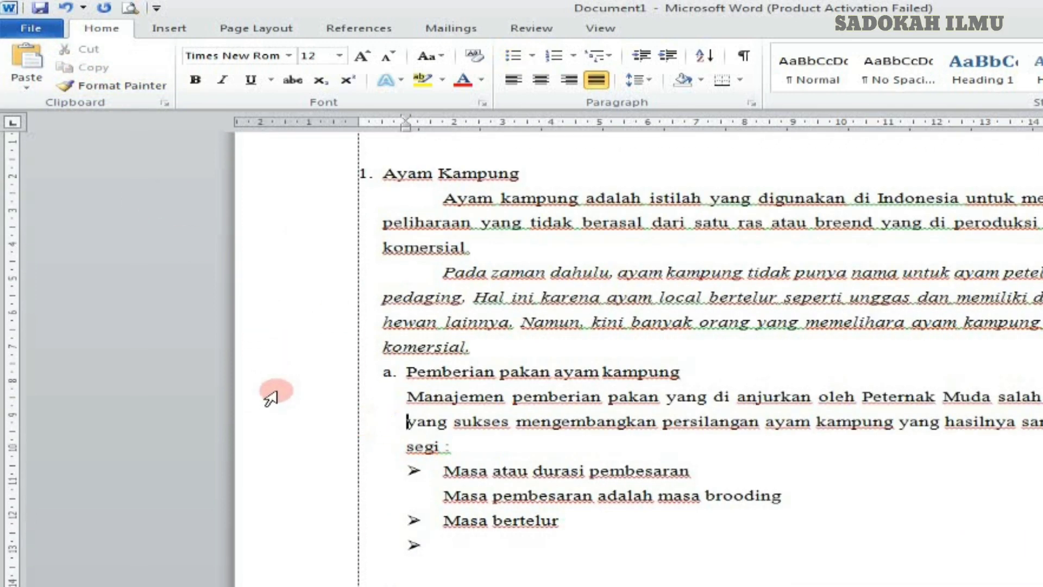
pyautogui.moveTo(274, 427); pyautogui.dragTo(273, 448)
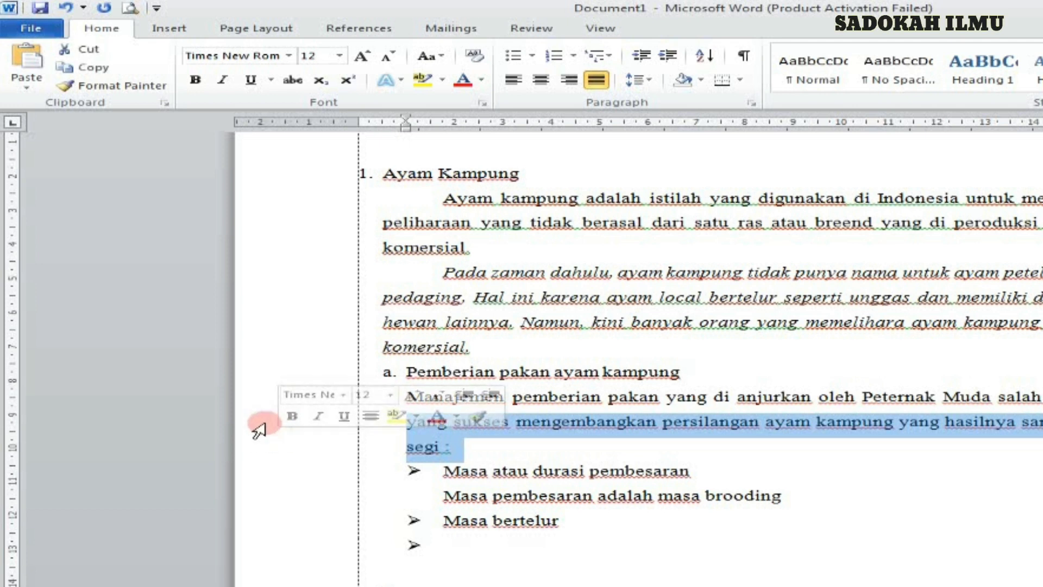
pyautogui.click(290, 427)
pyautogui.moveTo(289, 426); pyautogui.dragTo(303, 455)
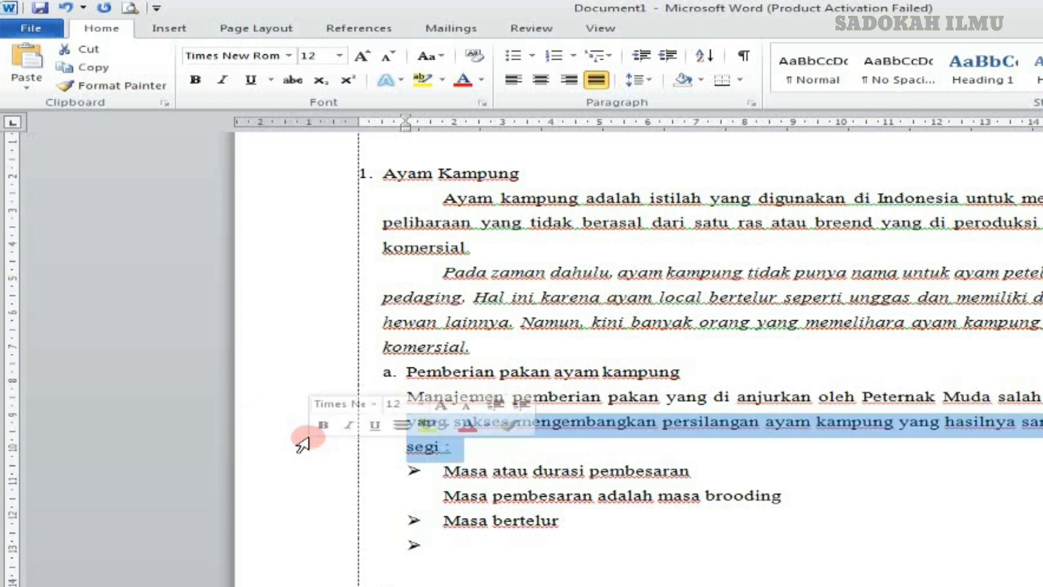
pyautogui.click(90, 51)
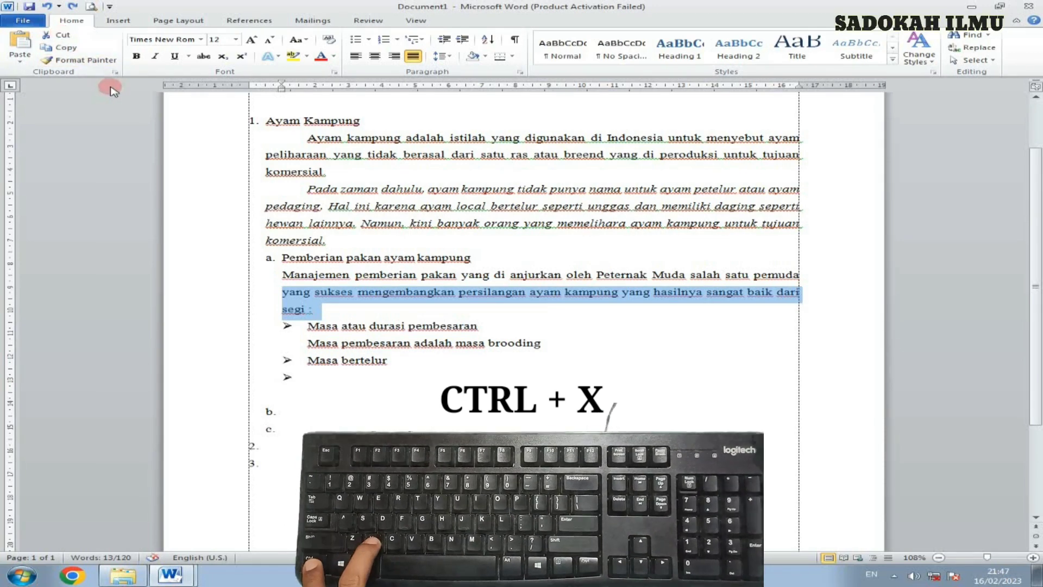
pyautogui.hotkey('ctrl', 'x')
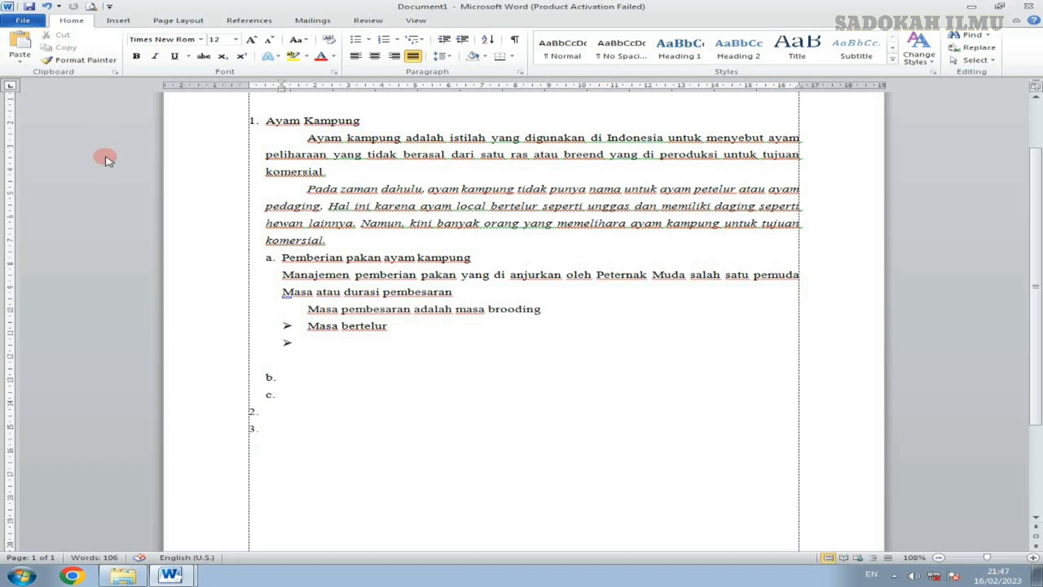
pyautogui.hotkey('ctrl', 'z')
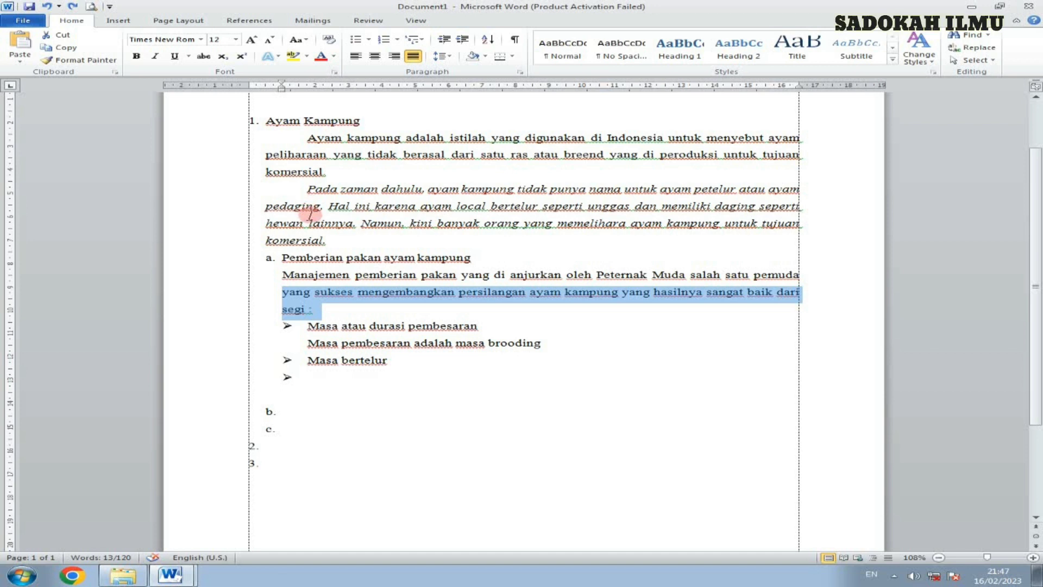
# Step: Change the bullet text "Masa atau durasi pembesaran" to all lowercase
pyautogui.scroll(-2, 321, 223)
pyautogui.click(341, 209)
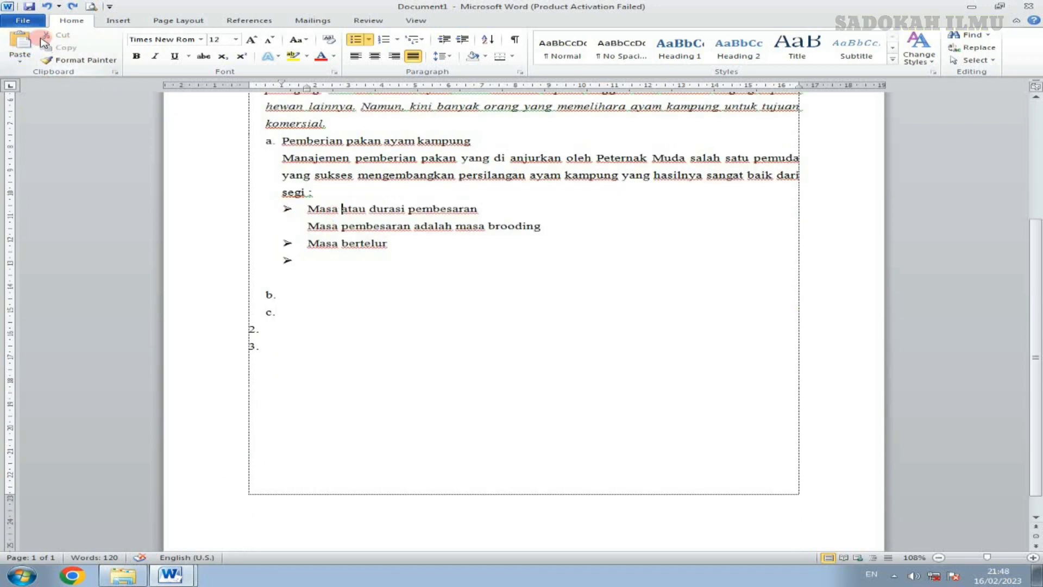
pyautogui.click(76, 60)
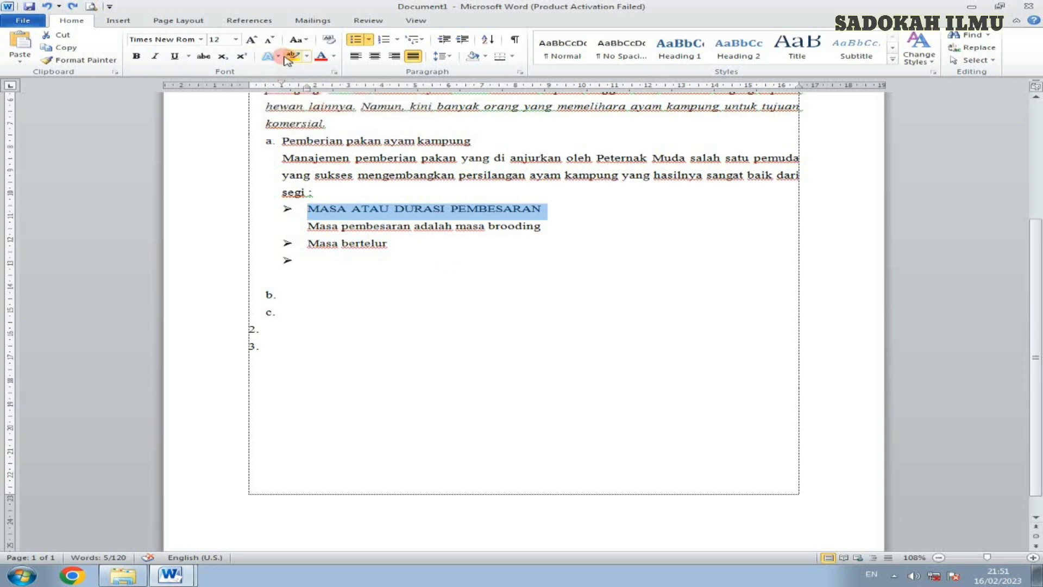
pyautogui.click(277, 56)
pyautogui.click(371, 248)
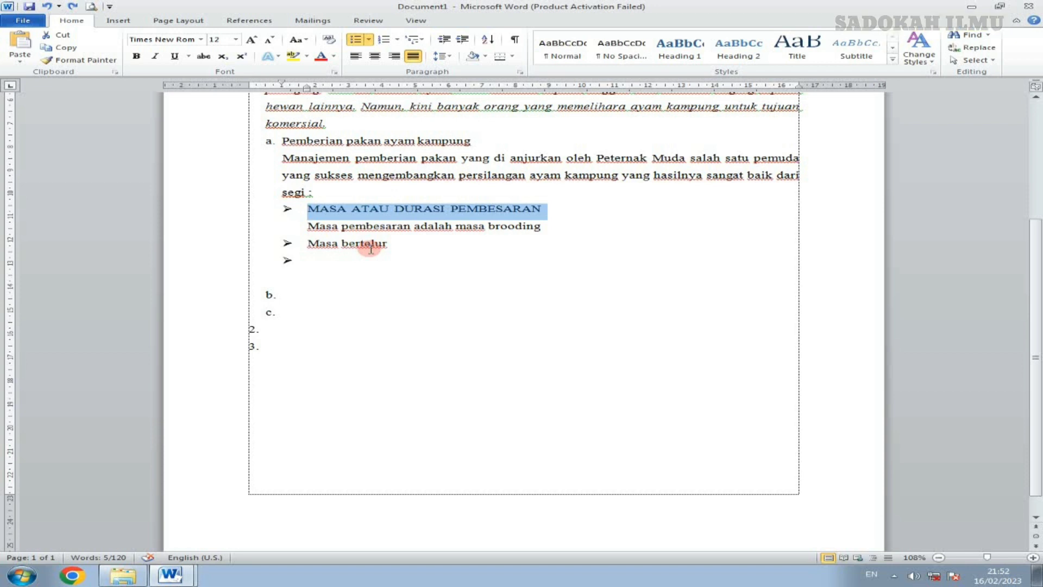
pyautogui.hotkey('shift', 'F3')
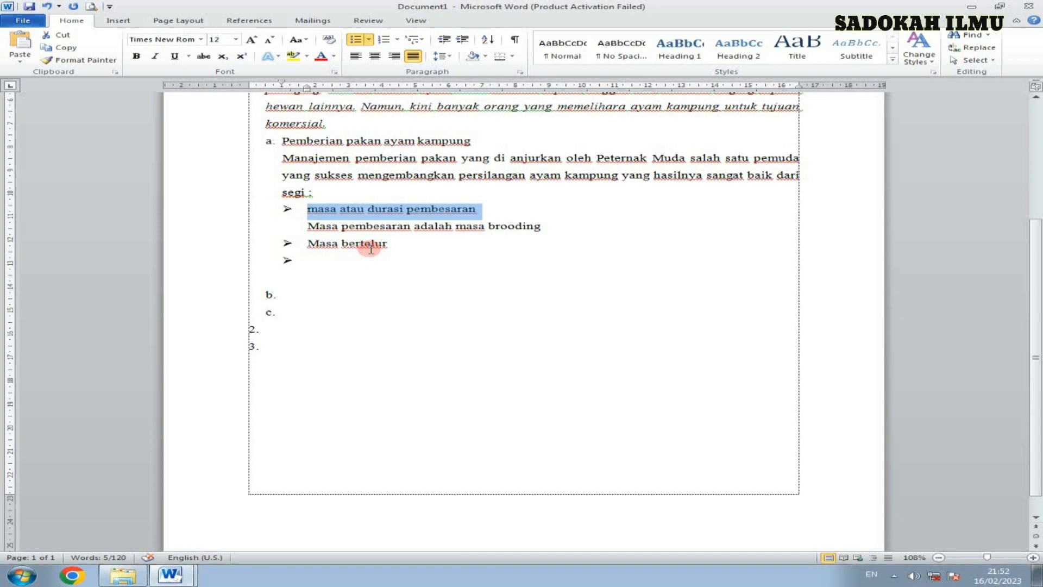
# Step: Apply the red outlined text effect from the first row of presets to the title "SEKILAS TENTANG AYAM KAMPUNG"
pyautogui.scroll(4, 371, 249)
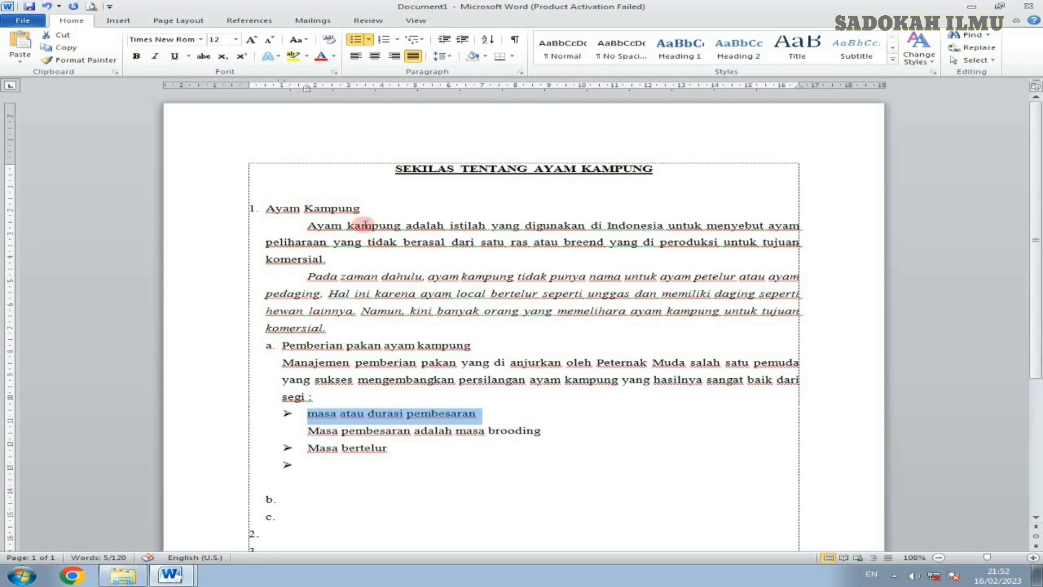
pyautogui.click(211, 174)
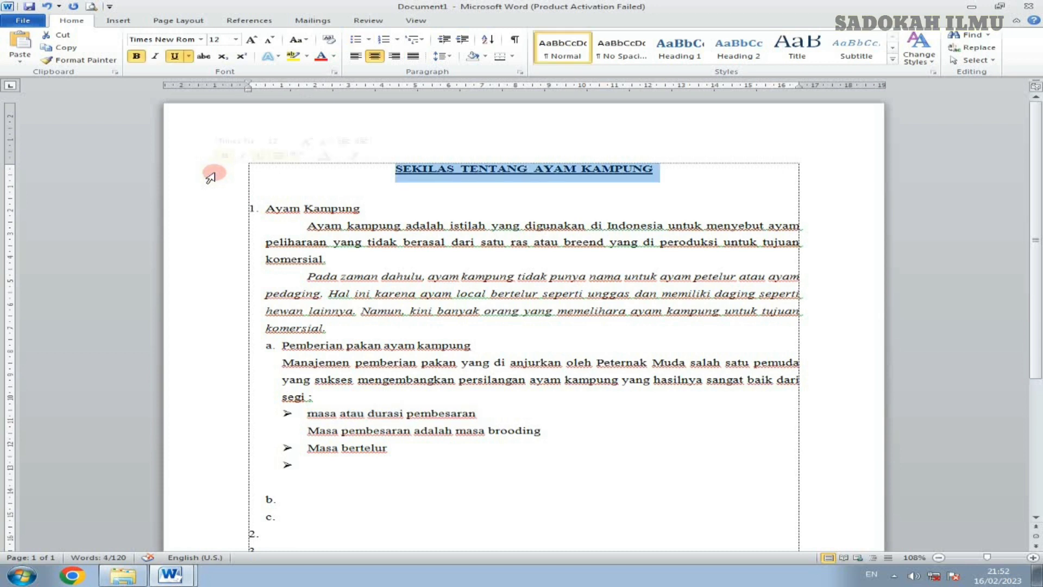
pyautogui.click(270, 56)
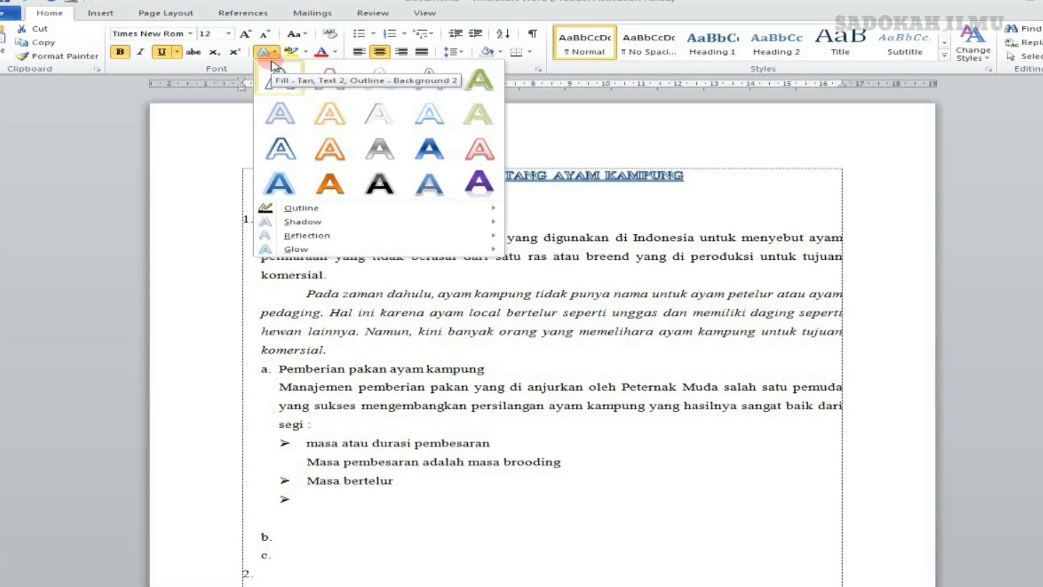
pyautogui.click(106, 14)
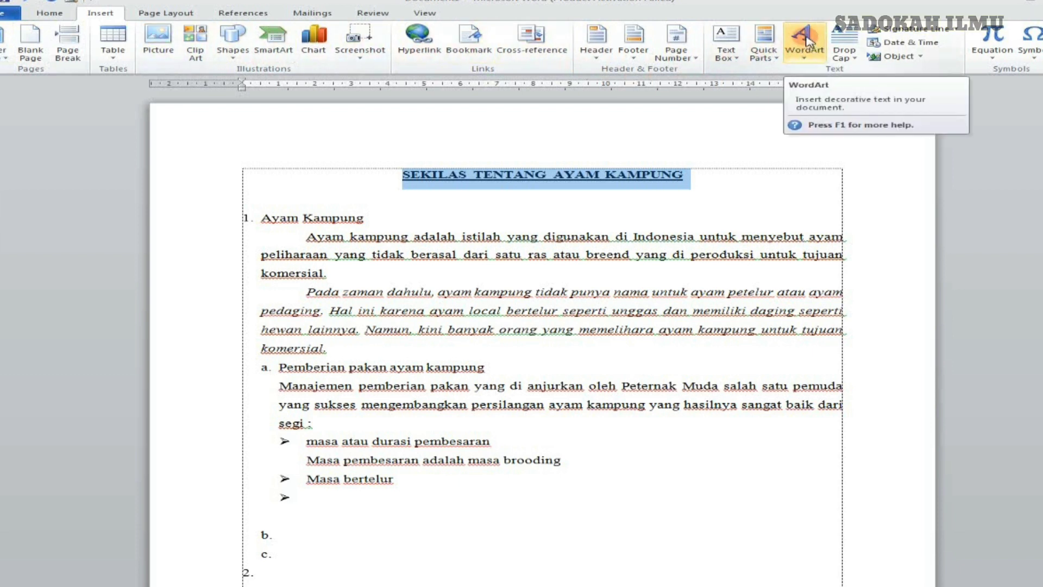
pyautogui.click(47, 14)
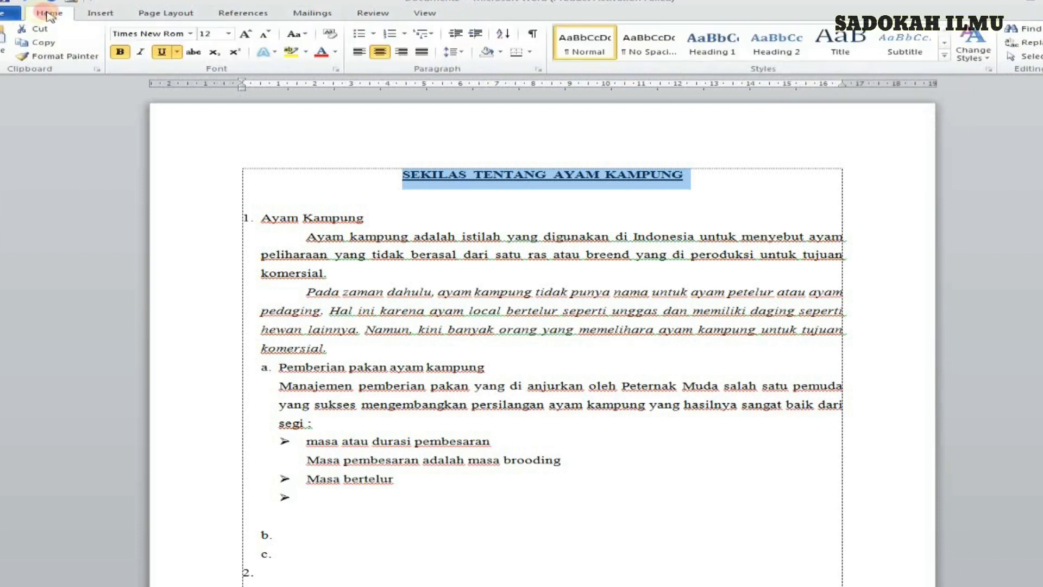
pyautogui.click(264, 52)
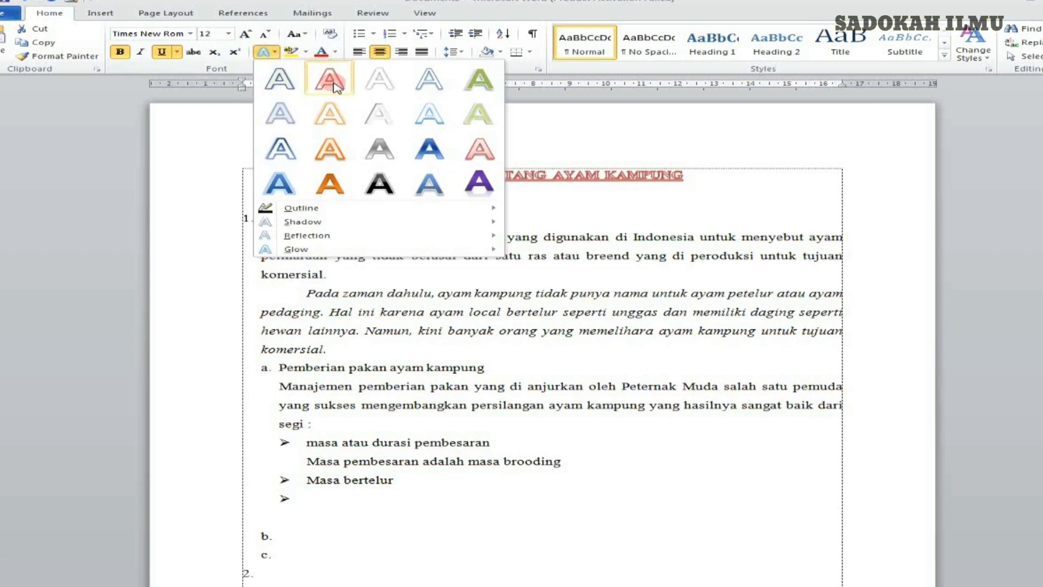
pyautogui.click(478, 100)
pyautogui.click(457, 217)
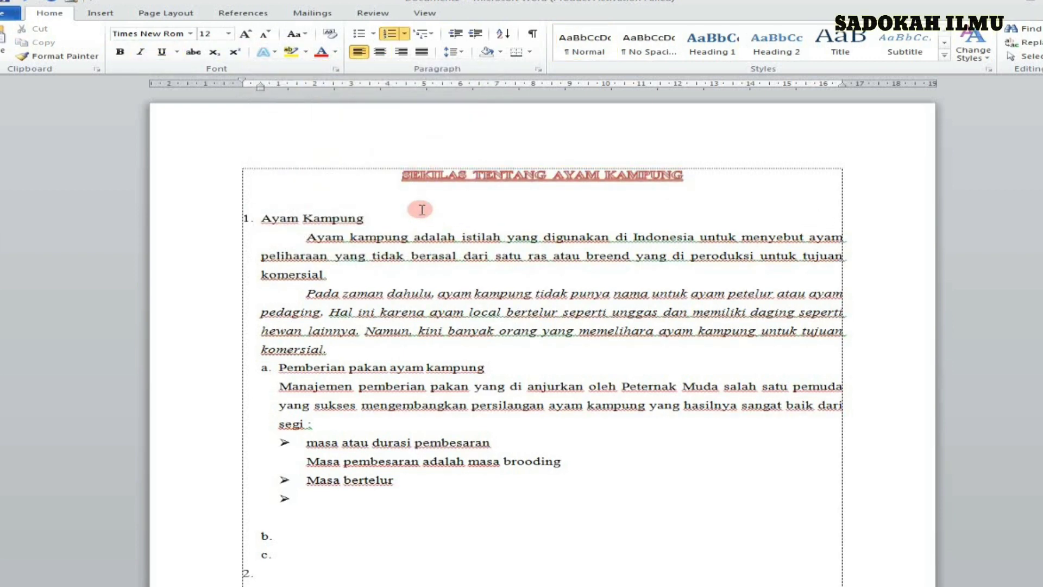
# Step: Replace the title's text effect with the solid orange preset from the last row and restore its underline
pyautogui.moveTo(402, 178); pyautogui.dragTo(677, 180)
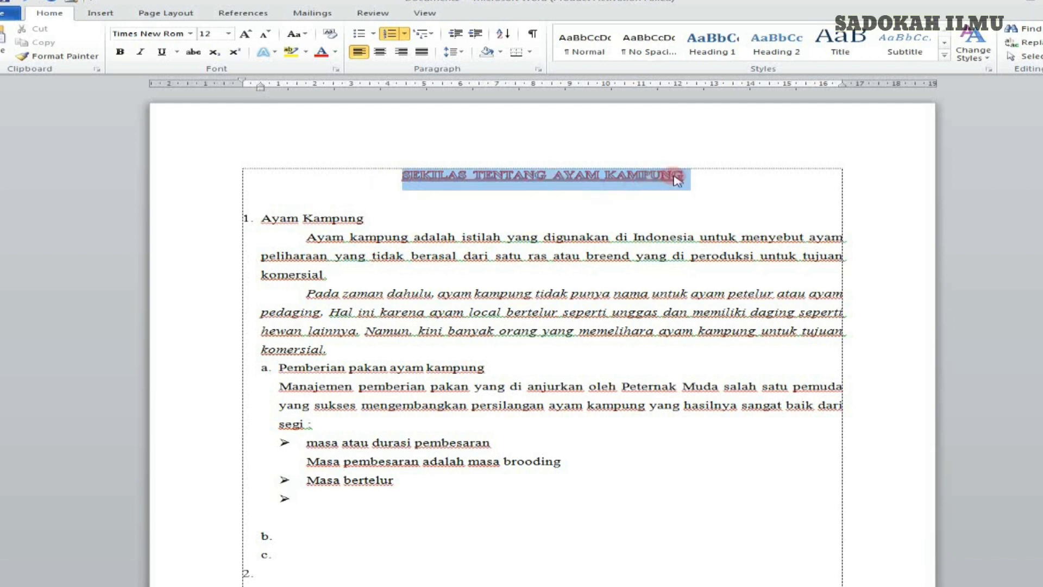
pyautogui.click(602, 204)
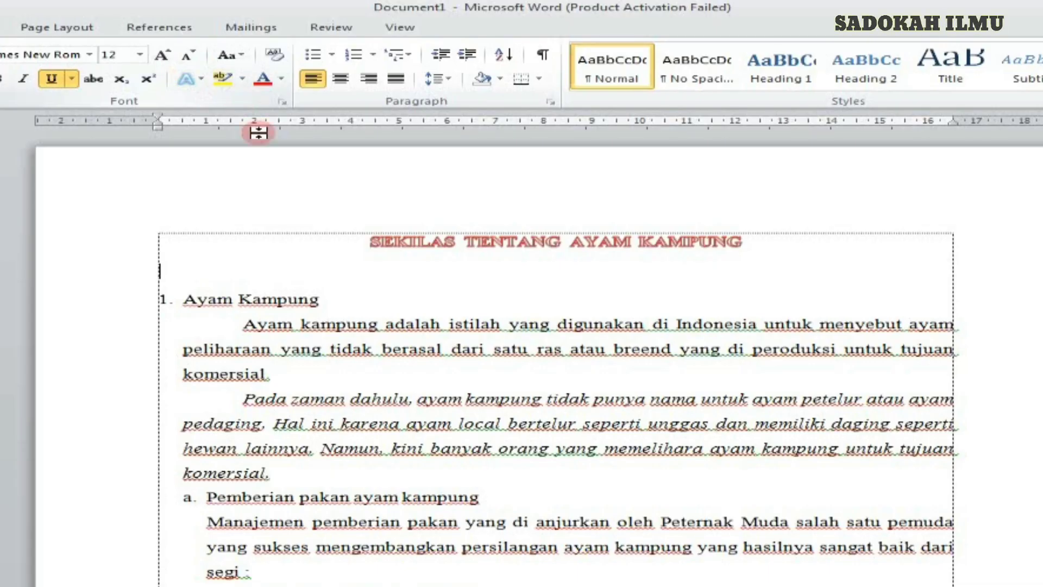
pyautogui.click(109, 244)
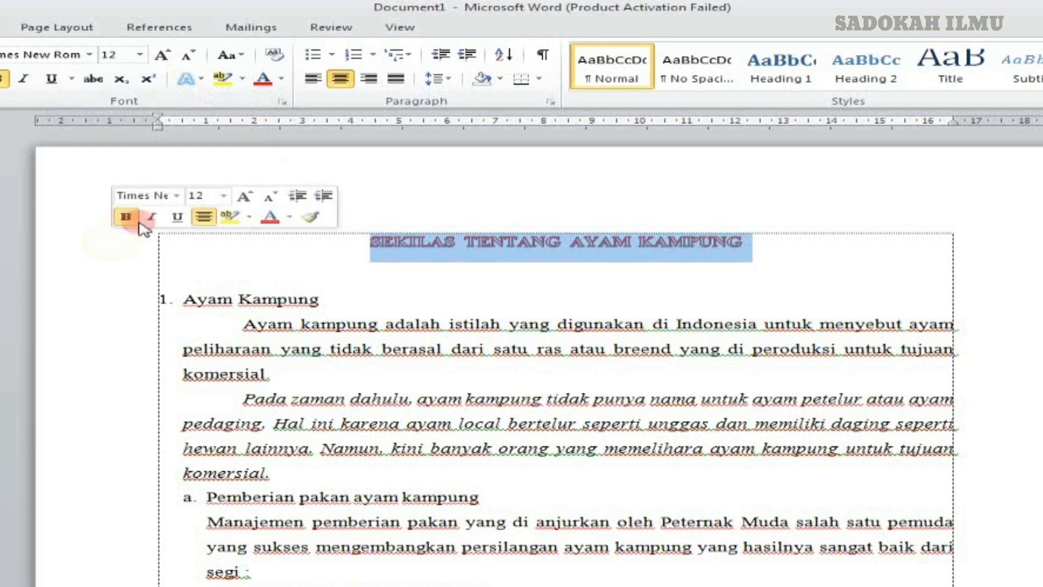
pyautogui.click(201, 78)
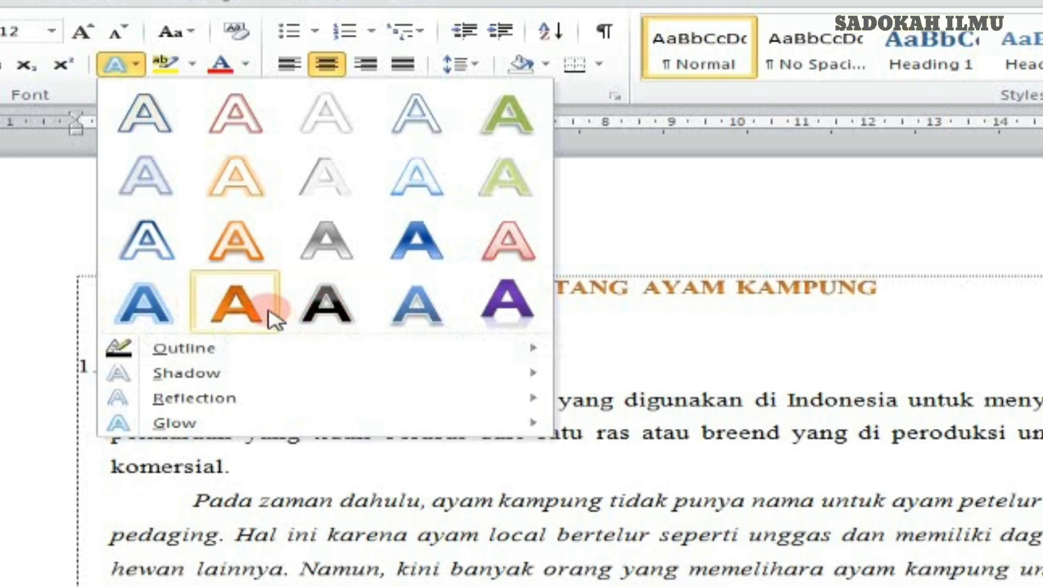
pyautogui.click(273, 319)
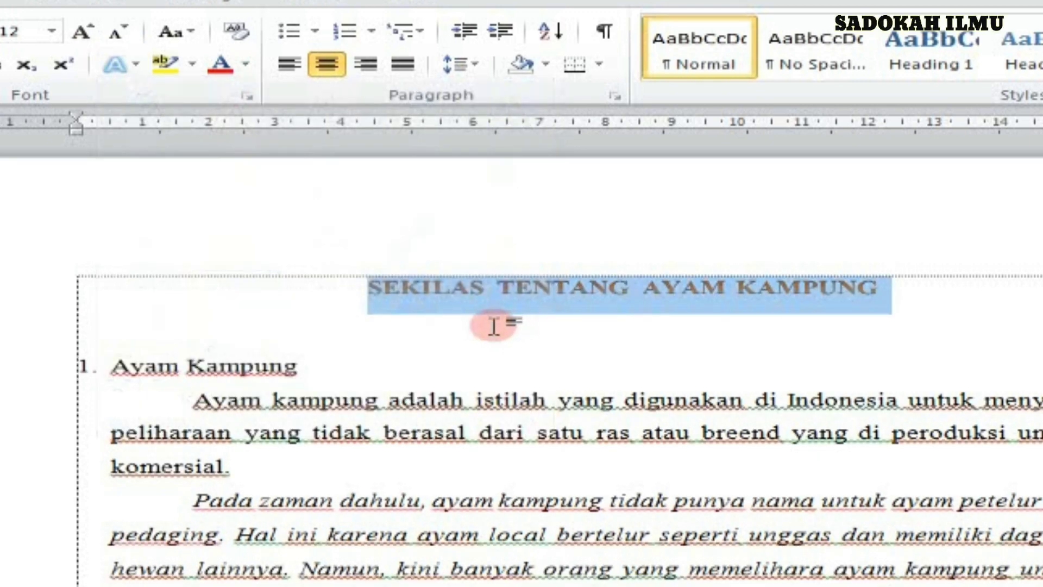
pyautogui.hotkey('ctrl', 'u')
pyautogui.click(492, 326)
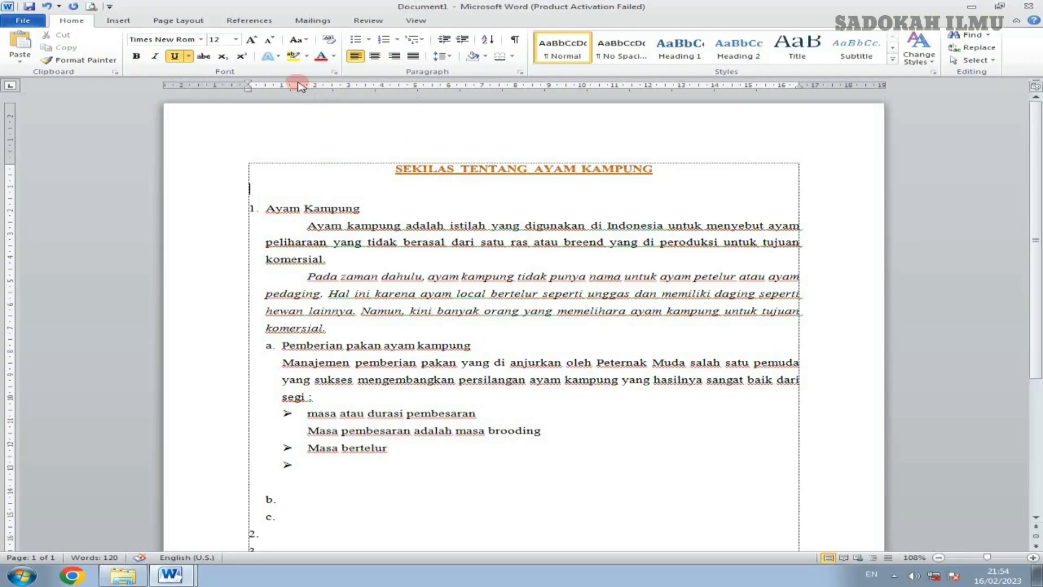
pyautogui.click(233, 179)
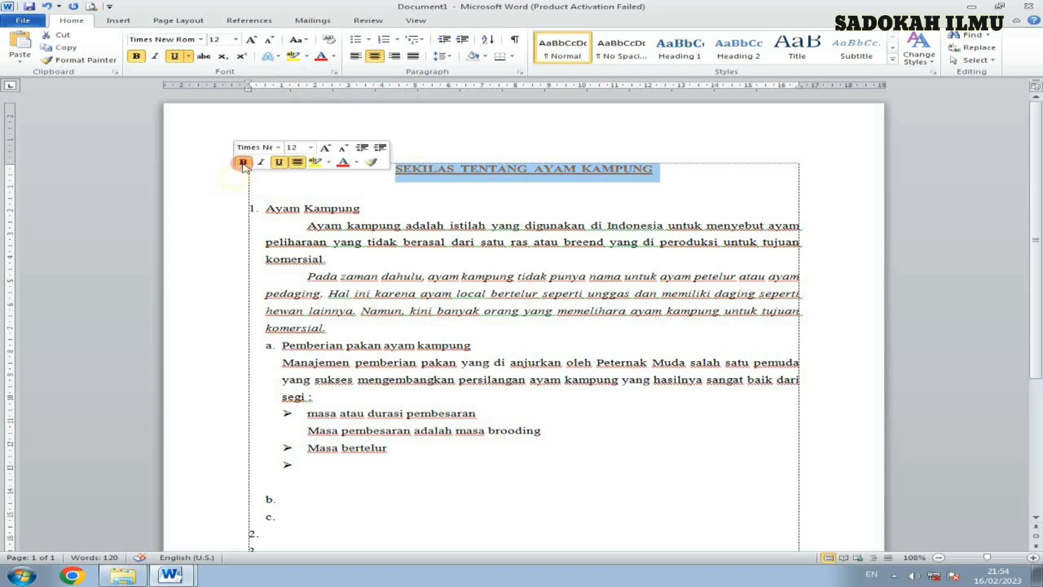
pyautogui.click(307, 56)
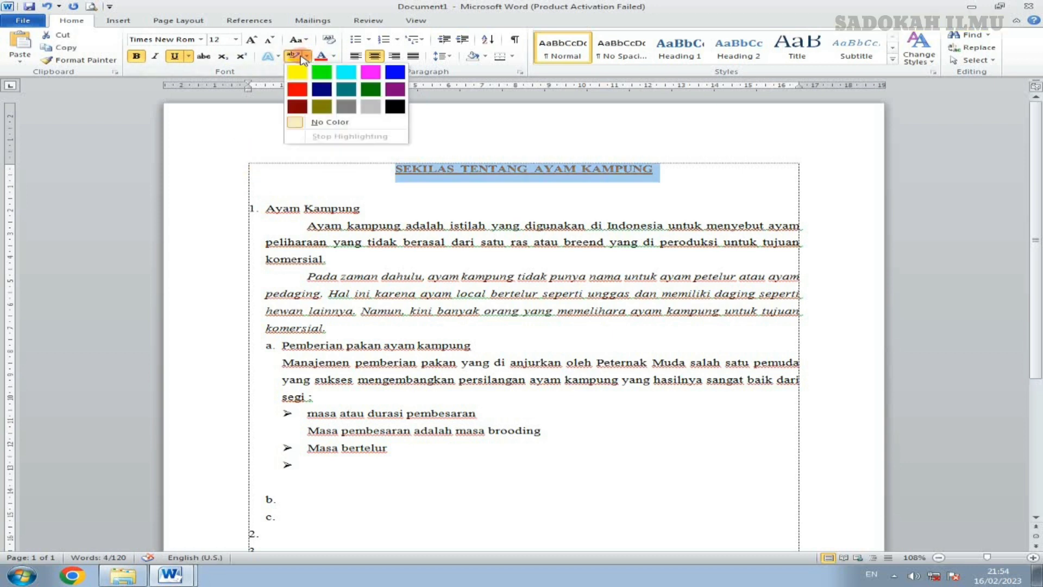
pyautogui.click(392, 206)
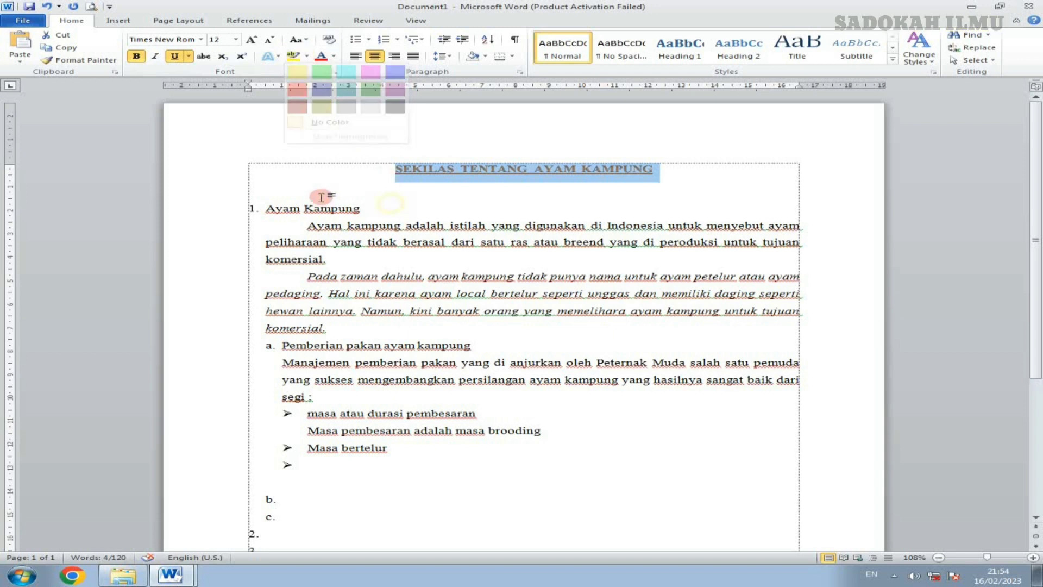
pyautogui.click(337, 175)
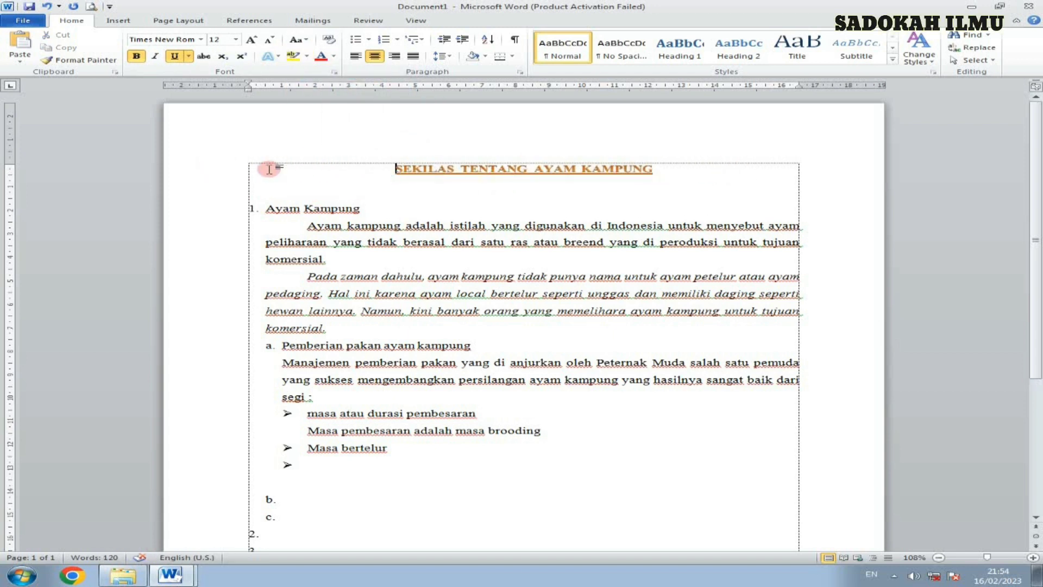
# Step: Undo the title's text effects and restore the lowercase change to the first arrow bullet's text
pyautogui.click(197, 179)
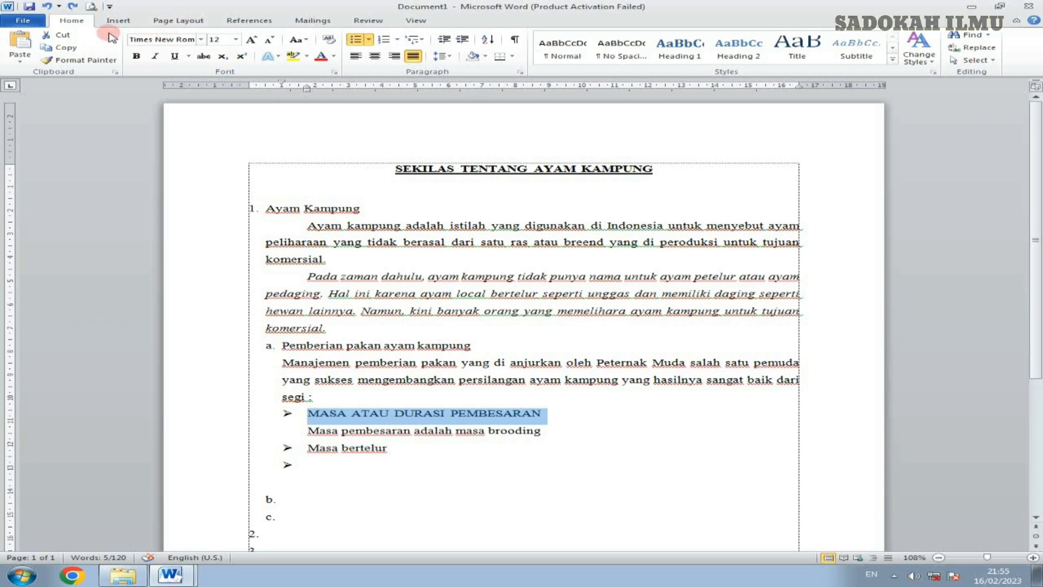
pyautogui.click(73, 7)
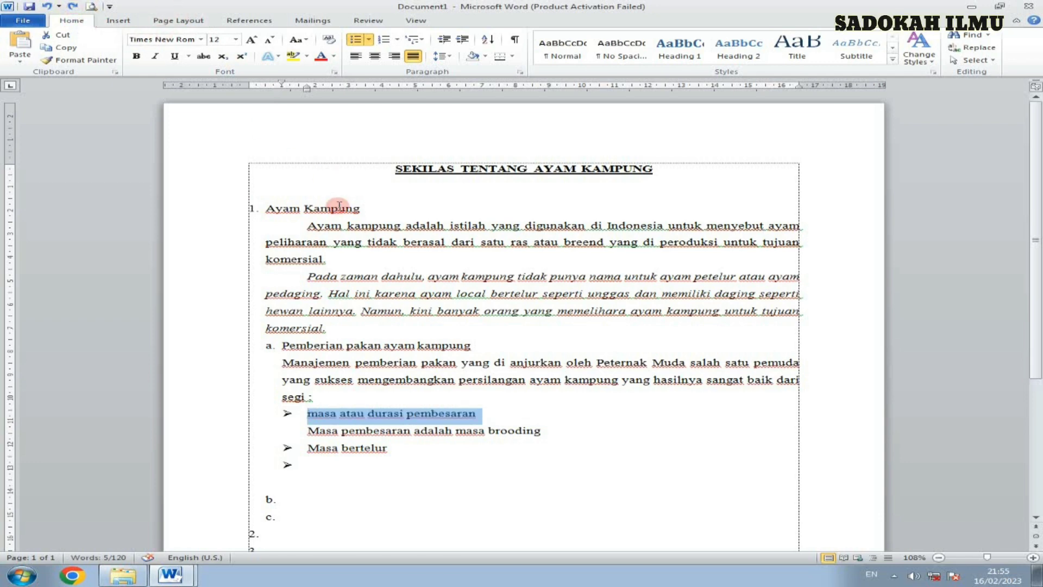
pyautogui.scroll(-2, 435, 293)
pyautogui.scroll(2, 436, 292)
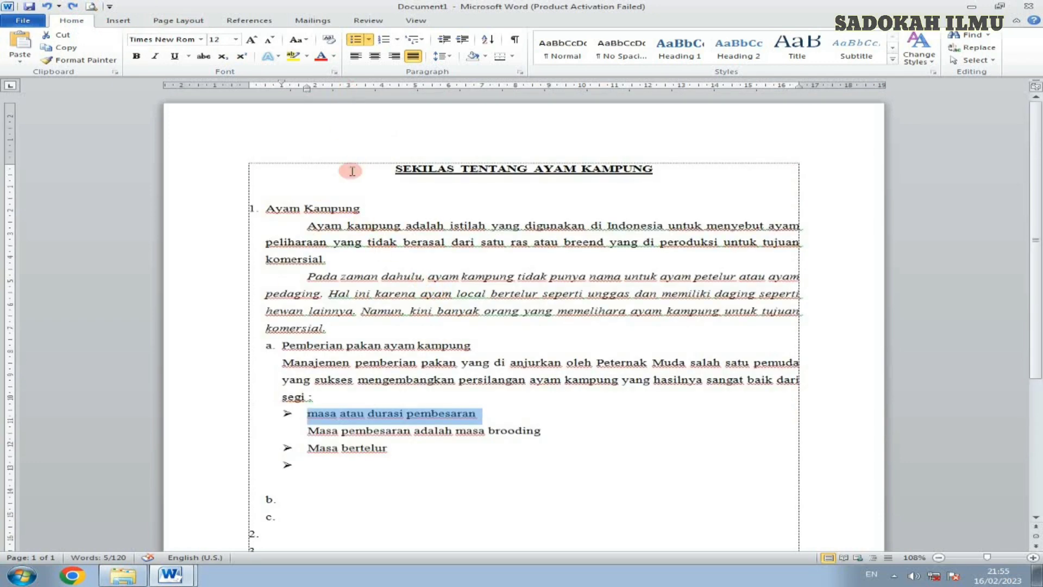
# Step: Highlight the title "SEKILAS TENTANG AYAM KAMPUNG" in bright green
pyautogui.click(205, 173)
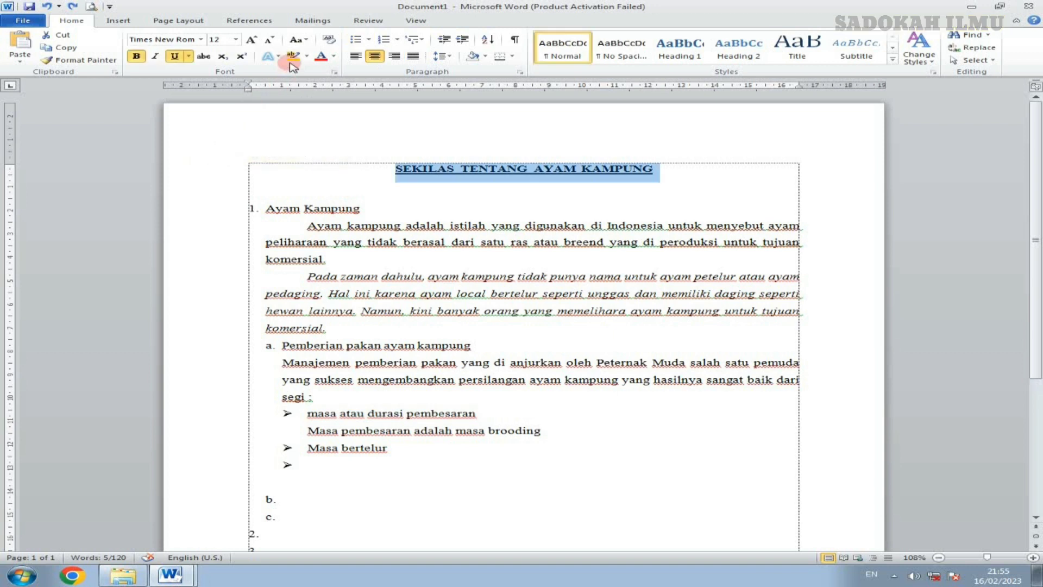
pyautogui.click(307, 56)
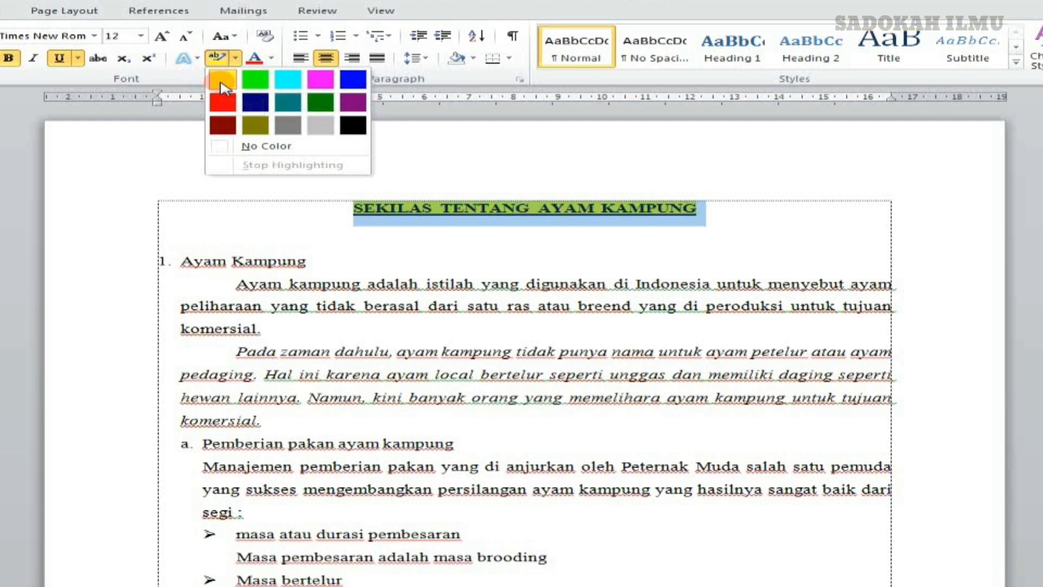
pyautogui.click(253, 81)
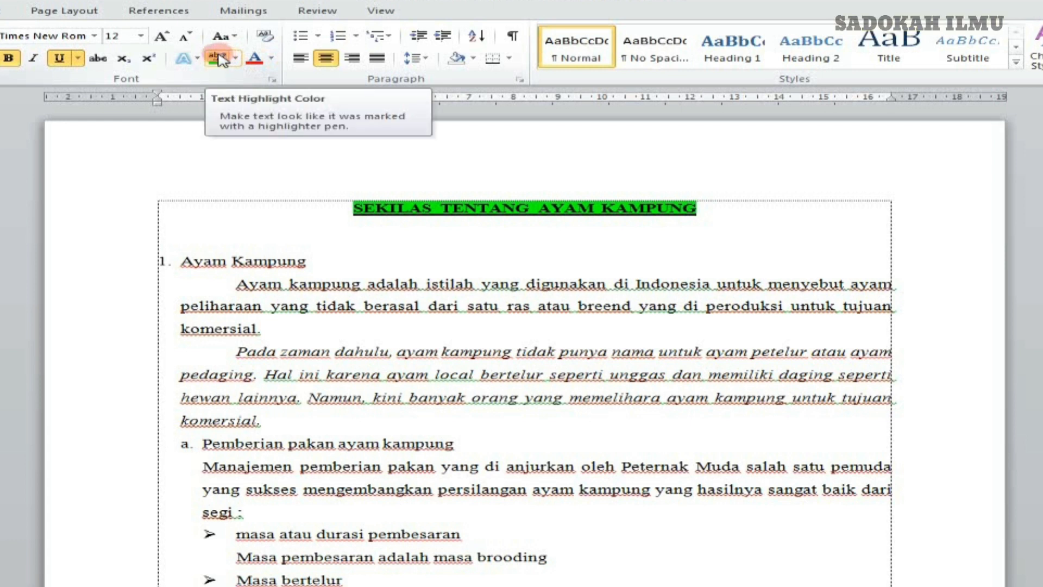
# Step: Set the font color of the title "SEKILAS TENTANG AYAM KAMPUNG" to the standard red
pyautogui.click(89, 218)
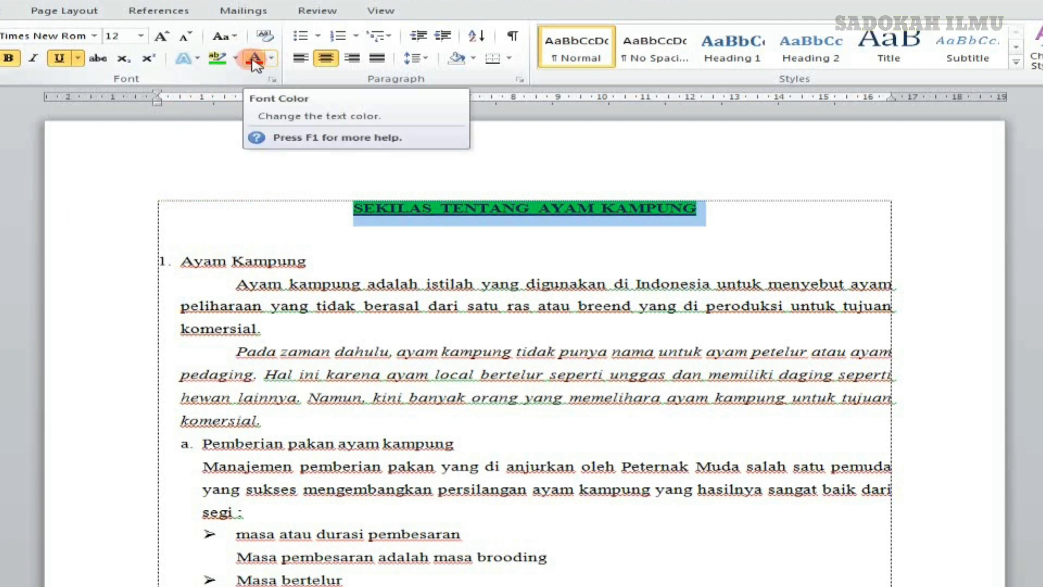
pyautogui.click(271, 59)
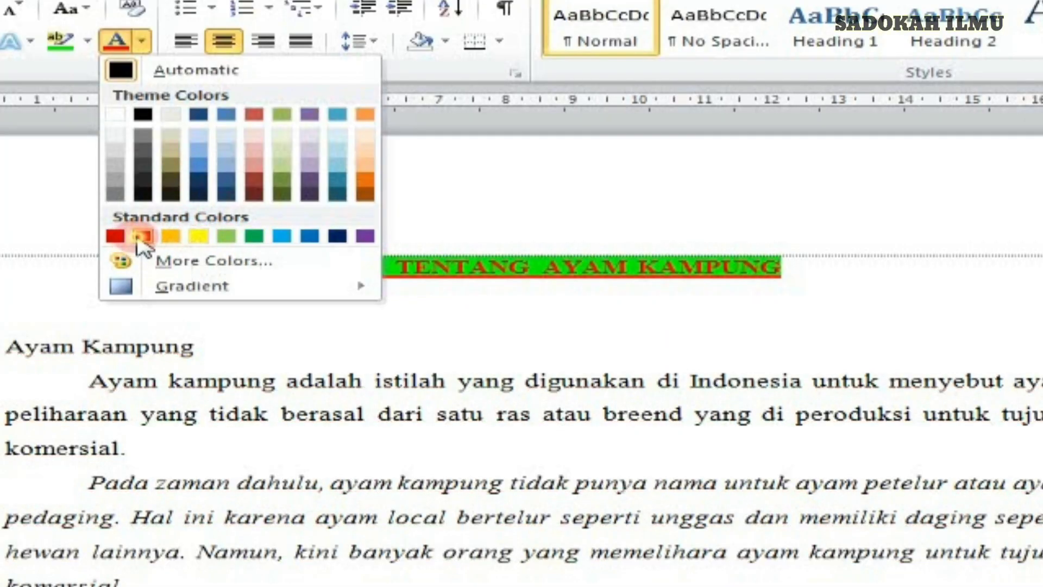
pyautogui.click(139, 237)
pyautogui.click(396, 290)
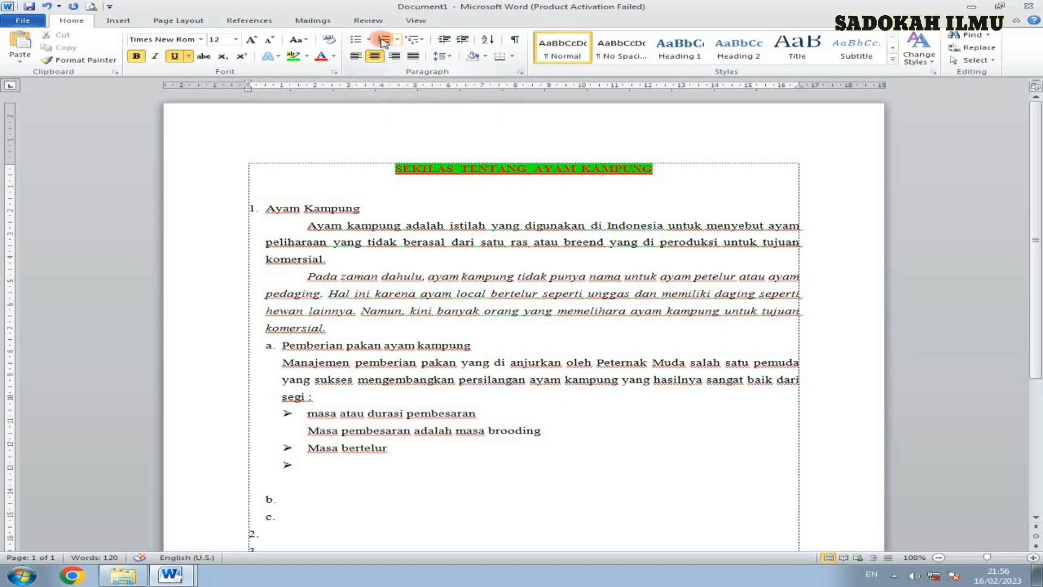
# Step: Examine the multilevel list styles available for the arrow bullet lines from "masa atau durasi pembesaran" to "Masa bertelur"
pyautogui.click(422, 40)
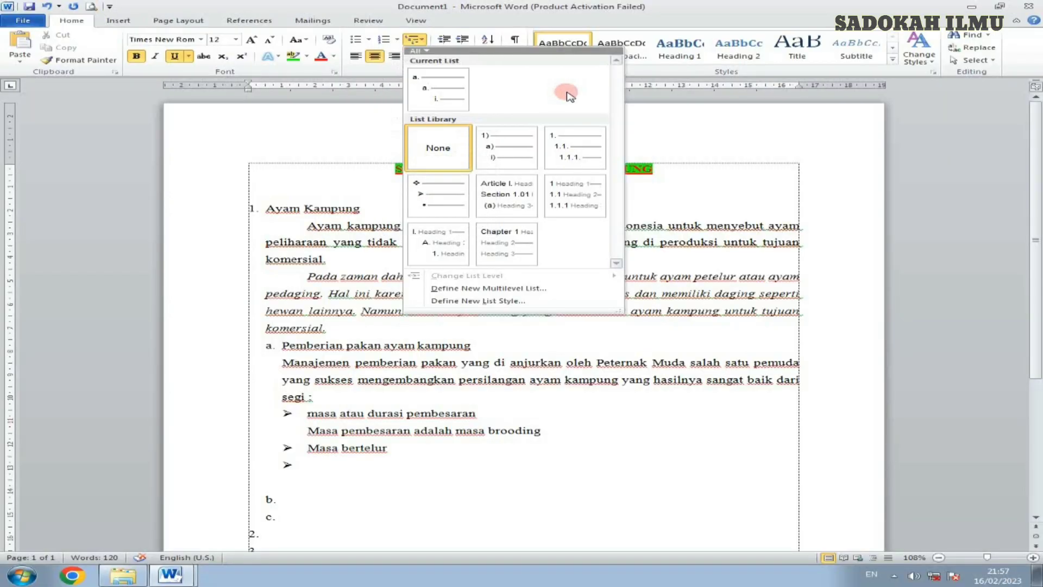
pyautogui.click(308, 405)
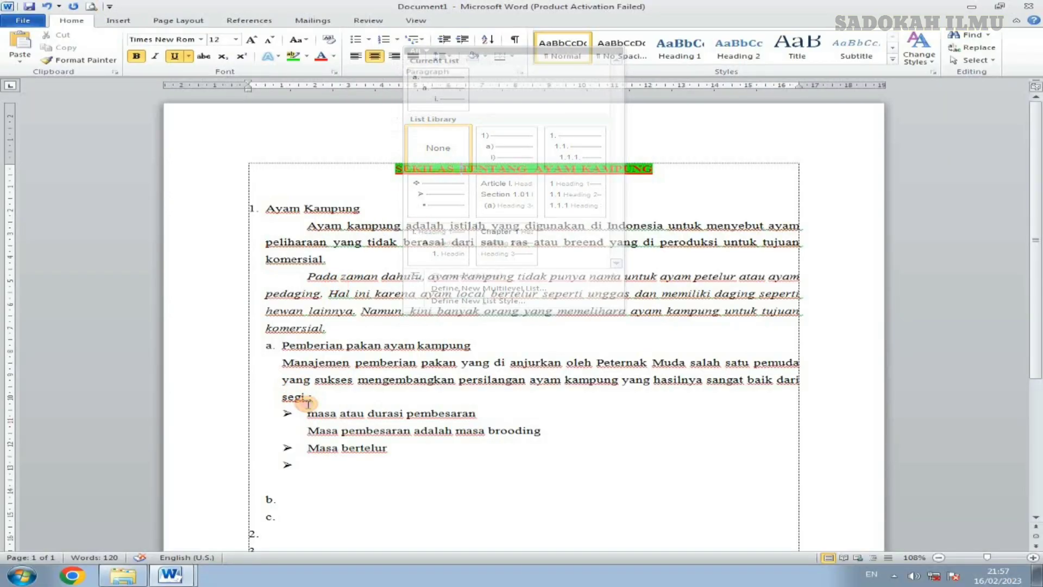
pyautogui.scroll(-2, 307, 405)
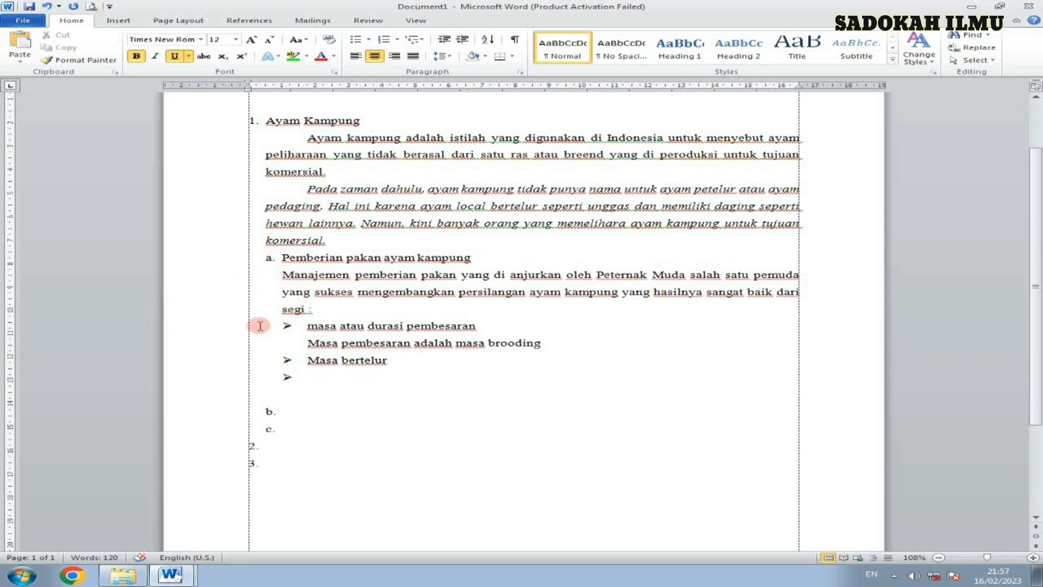
pyautogui.moveTo(284, 328); pyautogui.dragTo(381, 369)
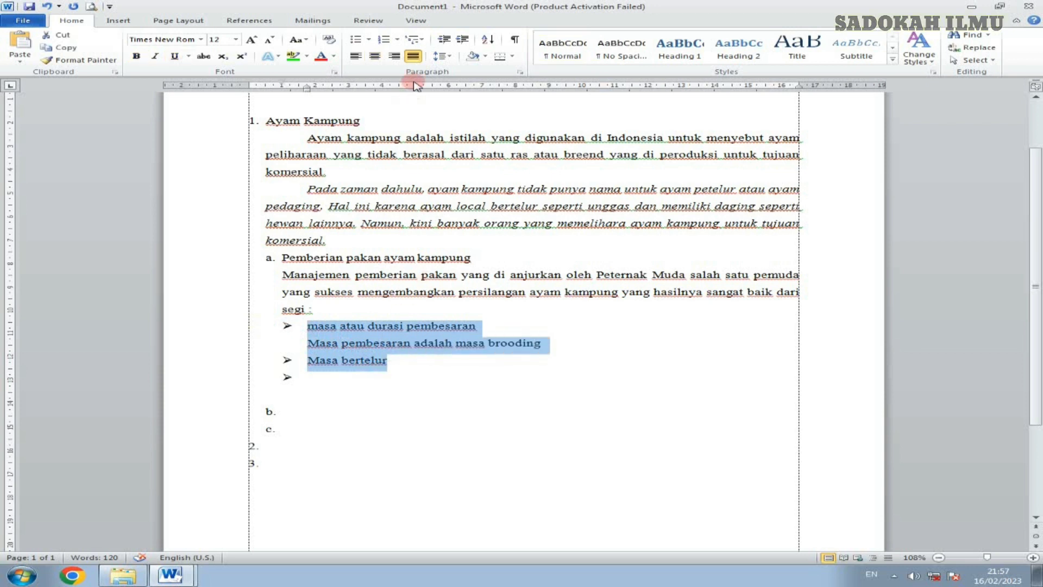
pyautogui.click(424, 41)
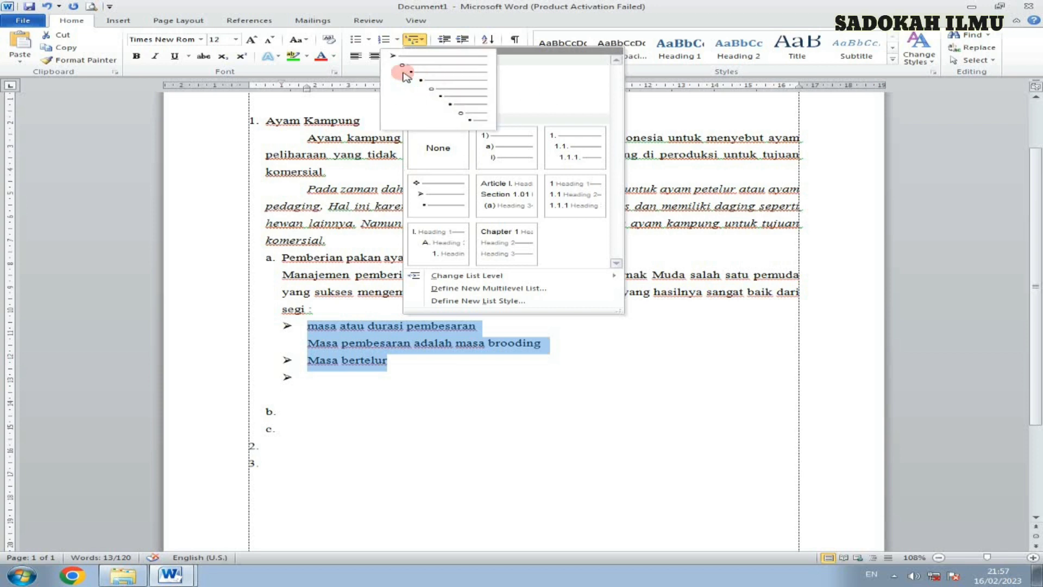
pyautogui.moveTo(417, 82)
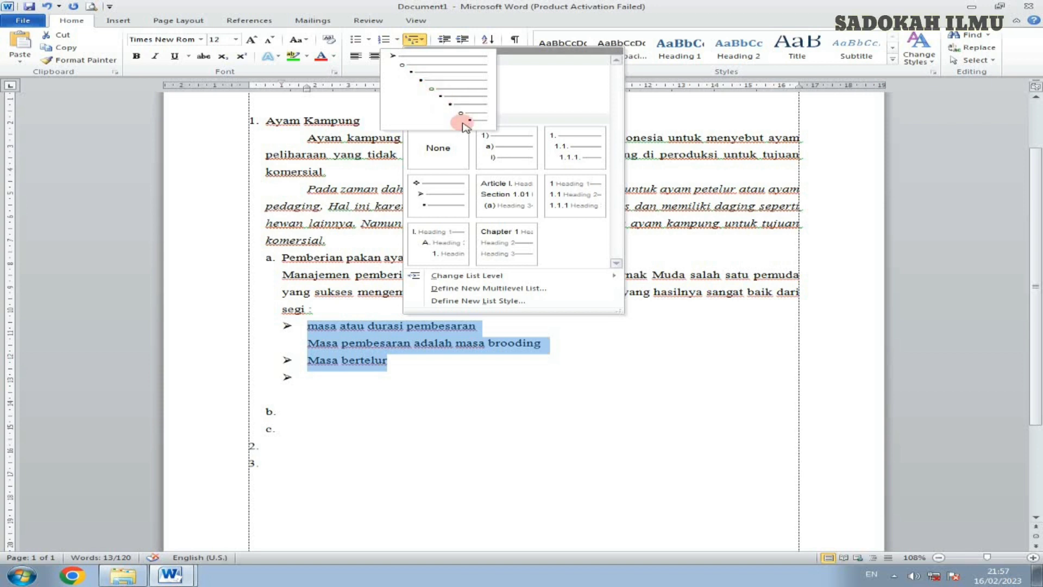
pyautogui.moveTo(506, 151)
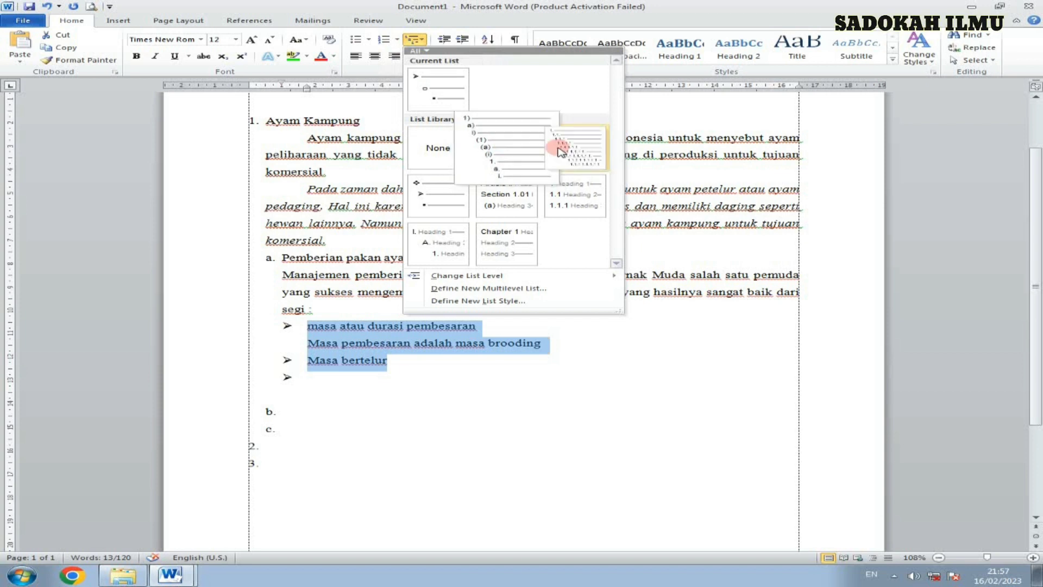
pyautogui.moveTo(588, 158)
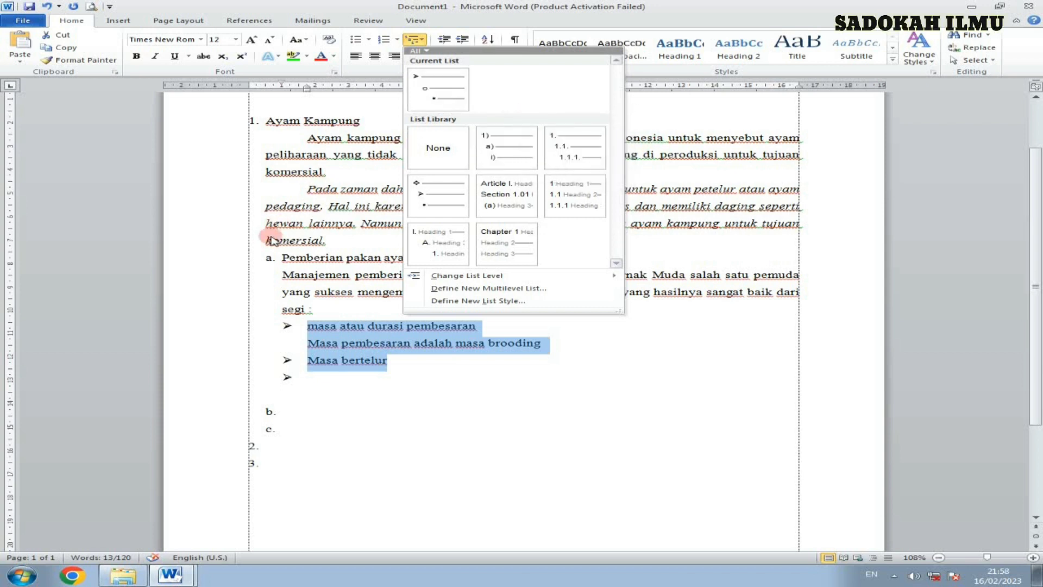
pyautogui.moveTo(579, 153)
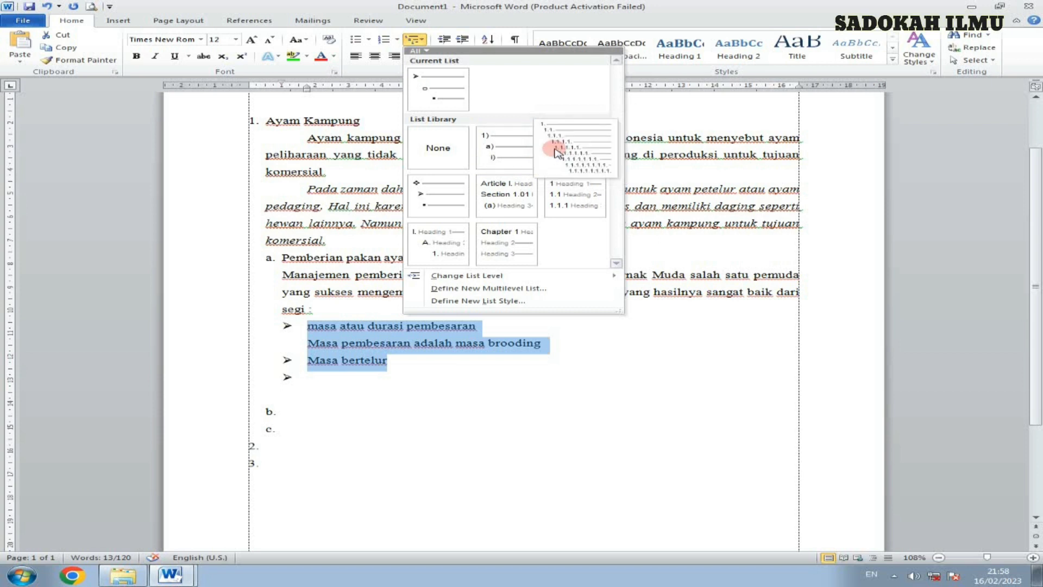
pyautogui.click(570, 27)
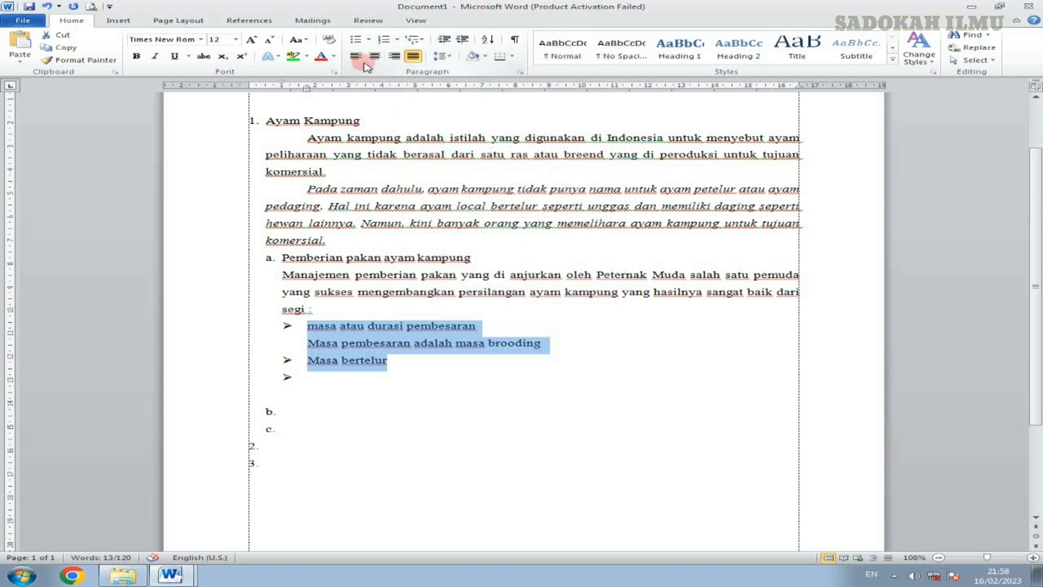
# Step: Left-align the text from "Ayam kampung adalah istilah" through the "Manajemen pemberian pakan" paragraph ending in "segi :"
pyautogui.scroll(2, 336, 214)
pyautogui.scroll(-3, 337, 214)
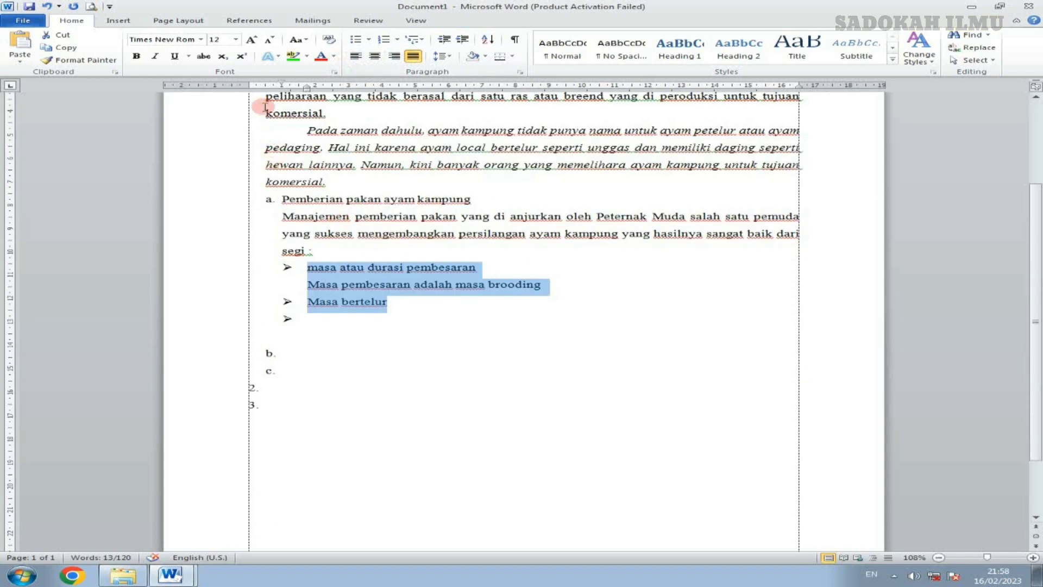
pyautogui.scroll(2, 263, 103)
pyautogui.moveTo(315, 196); pyautogui.dragTo(432, 387)
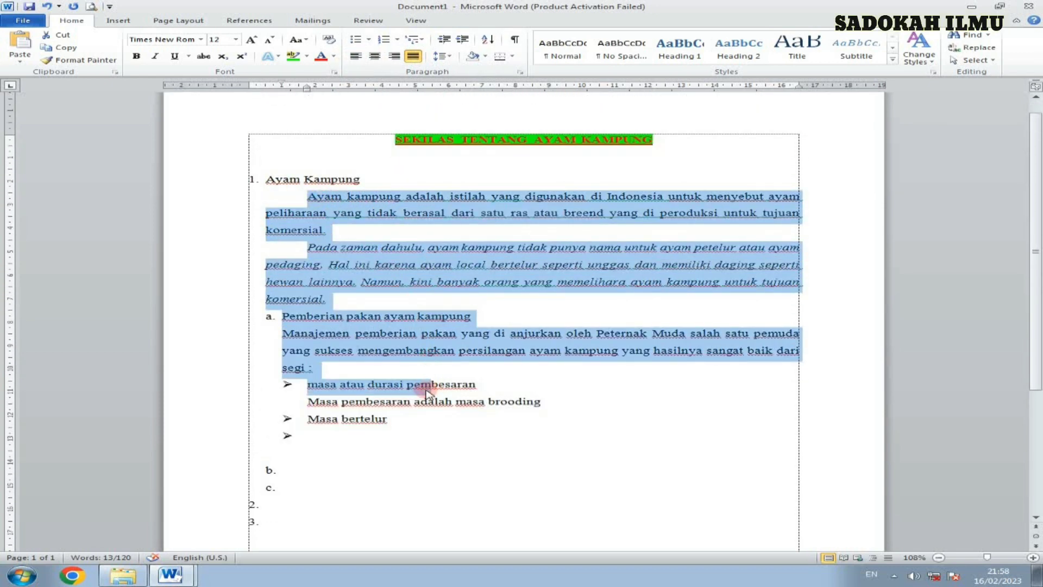
pyautogui.click(324, 220)
pyautogui.click(195, 194)
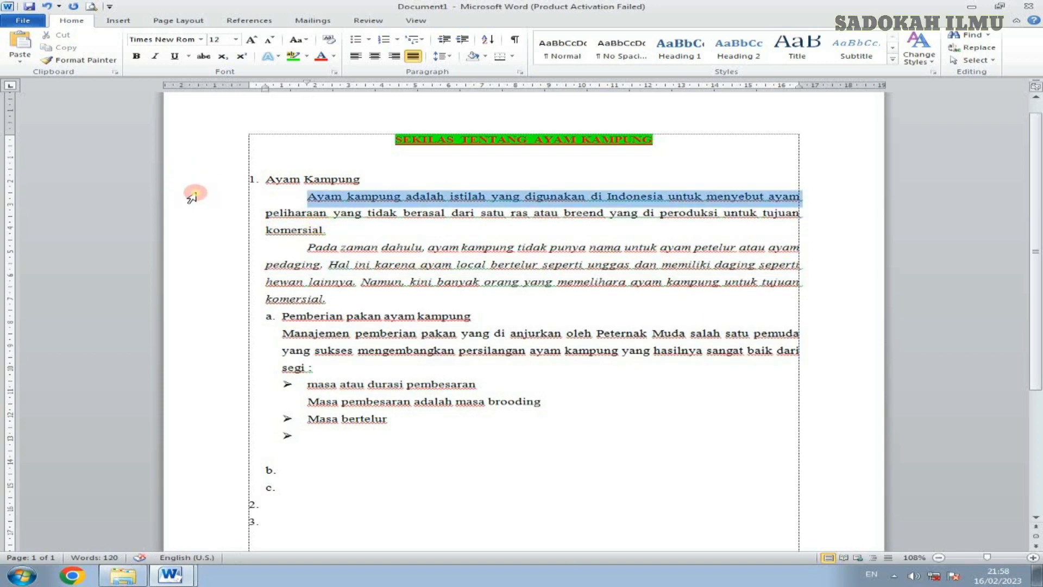
pyautogui.moveTo(193, 197); pyautogui.dragTo(245, 361)
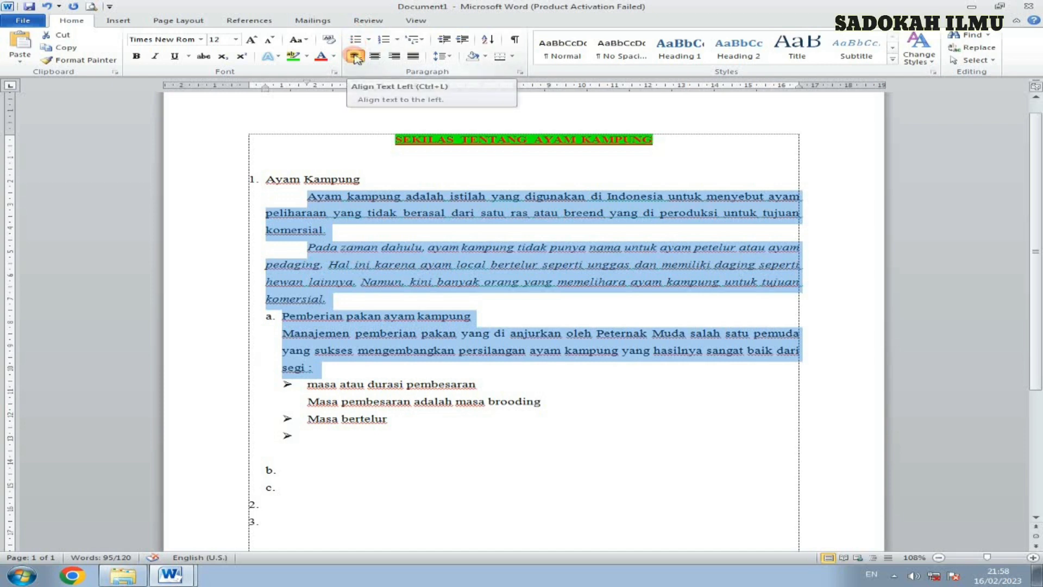
pyautogui.click(355, 56)
pyautogui.click(604, 333)
pyautogui.scroll(1, 731, 231)
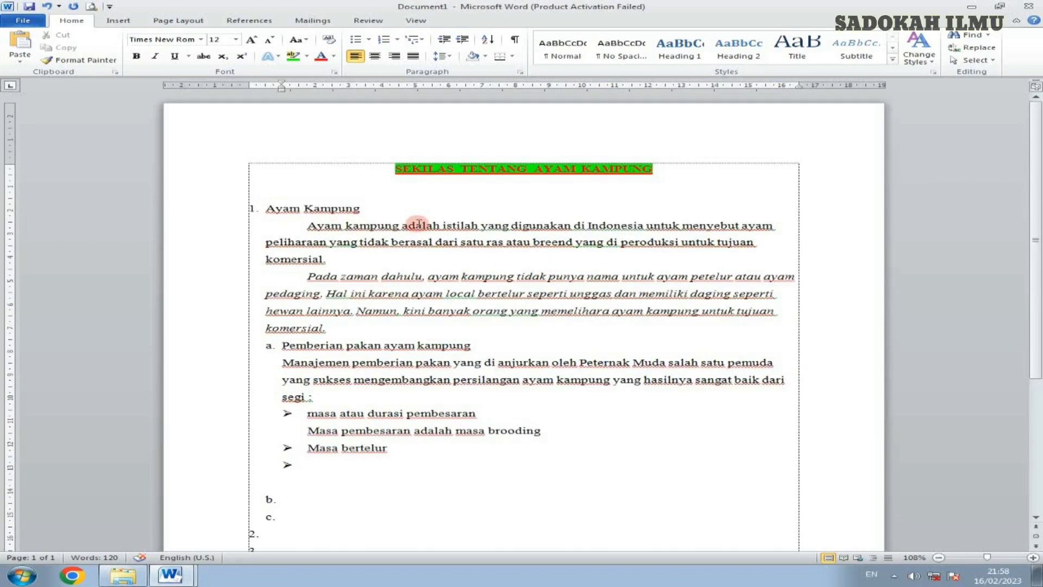
# Step: Practise selecting adjoining lines, extending from the heading "Ayam Kampung" through the last empty arrow bullet, and clear the selection
pyautogui.click(191, 232)
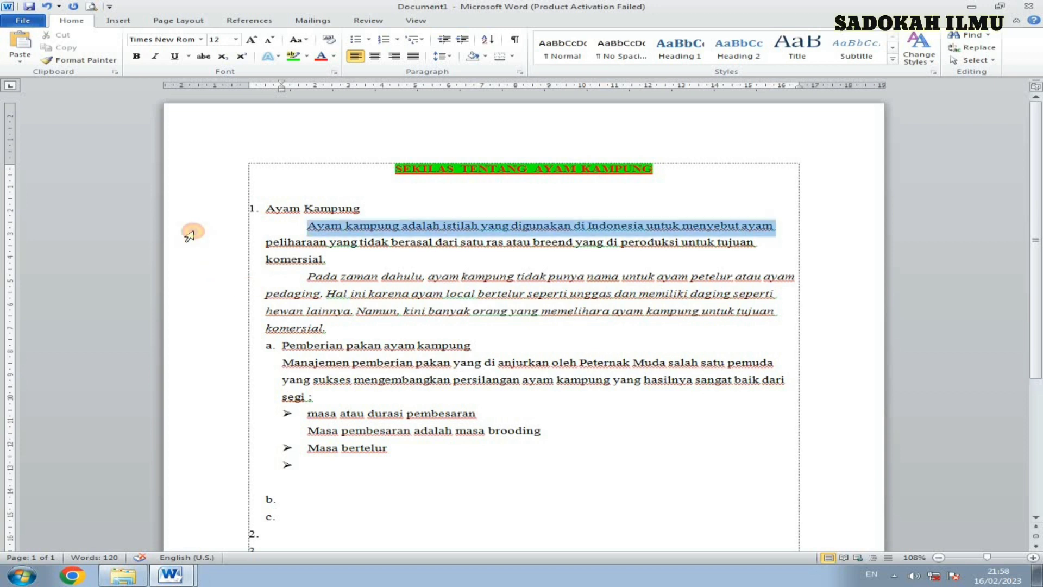
pyautogui.click(178, 212)
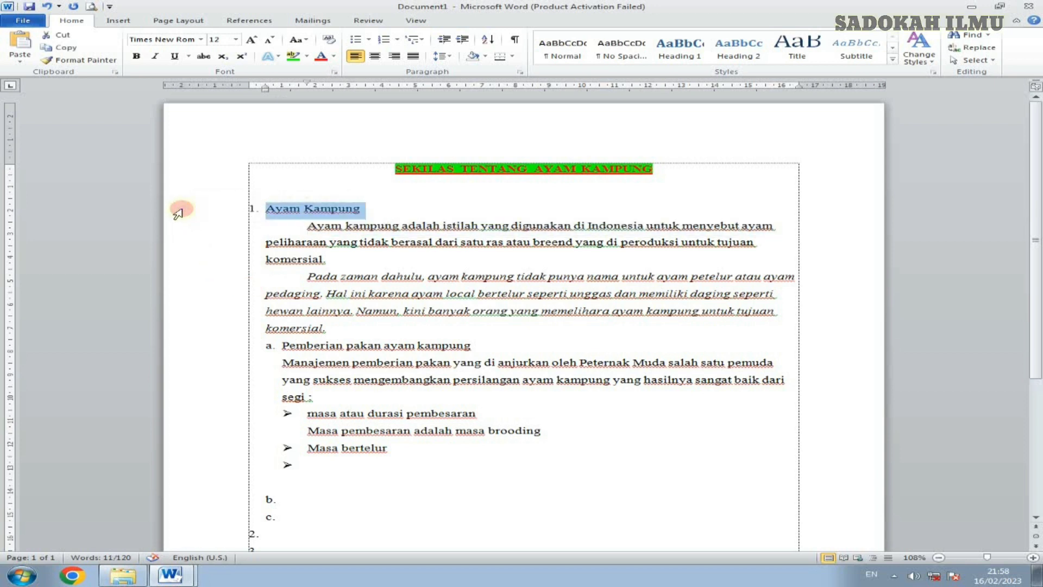
pyautogui.moveTo(179, 213); pyautogui.dragTo(183, 266)
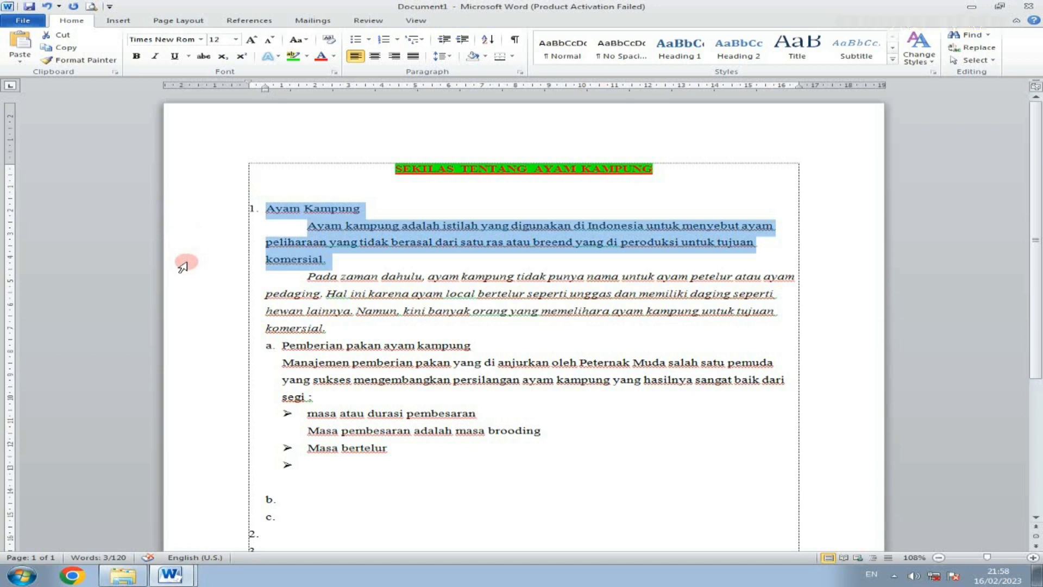
pyautogui.click(449, 267)
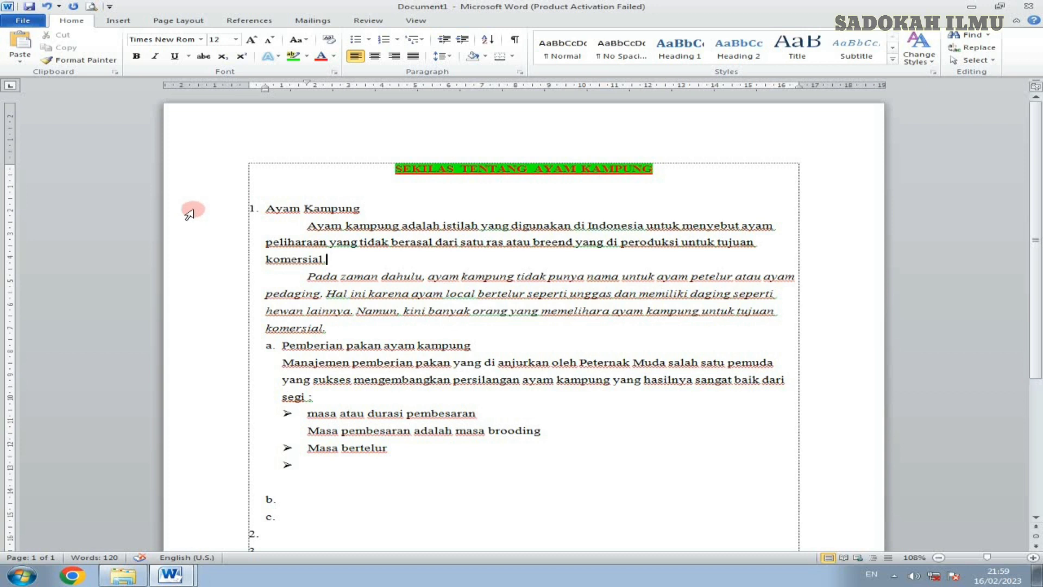
pyautogui.moveTo(190, 210); pyautogui.dragTo(361, 473)
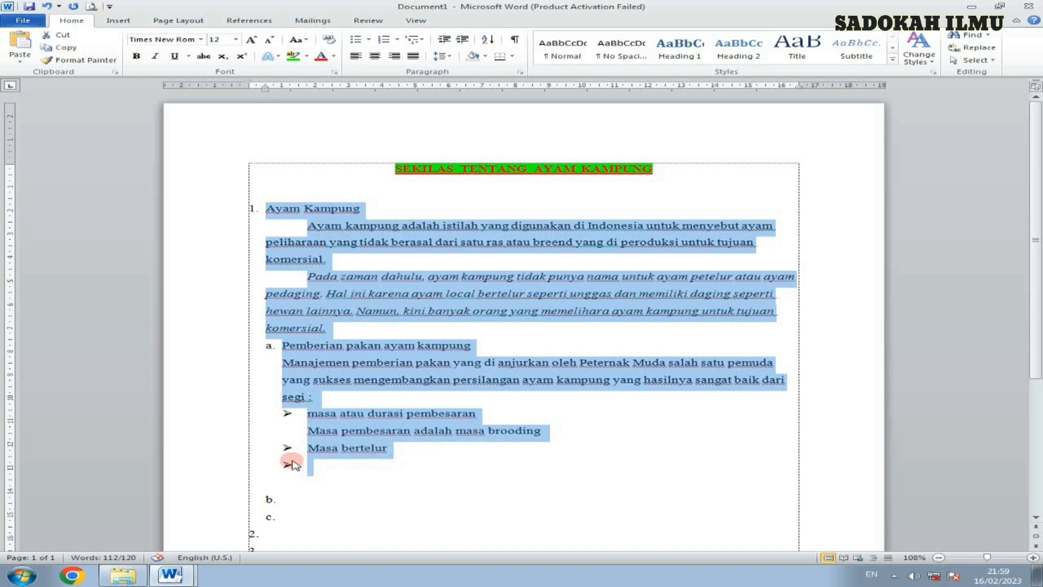
pyautogui.click(251, 242)
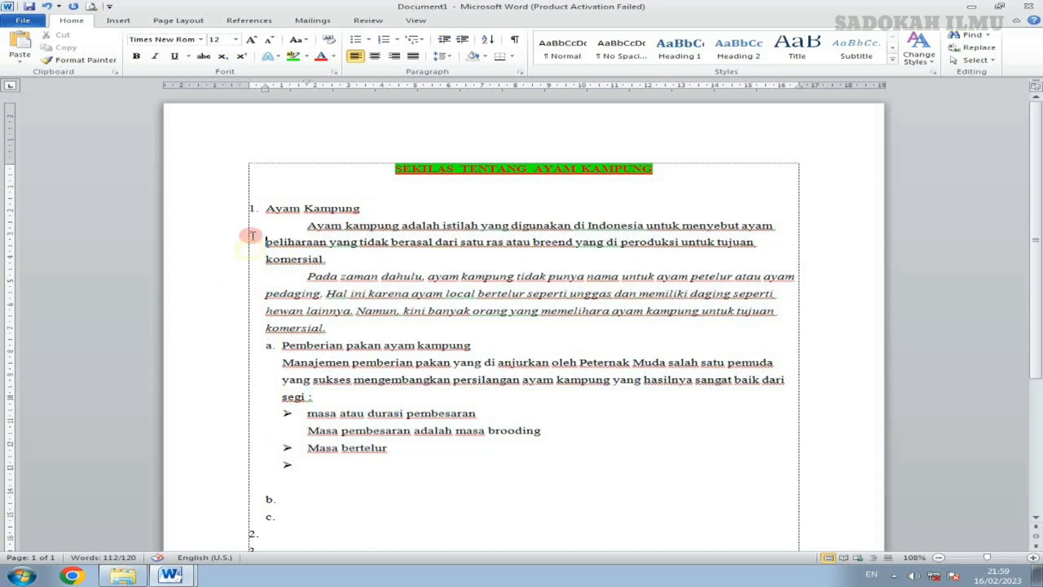
# Step: Select the heading line "Ayam Kampung", extend the selection to the entire document, and clear it
pyautogui.click(204, 211)
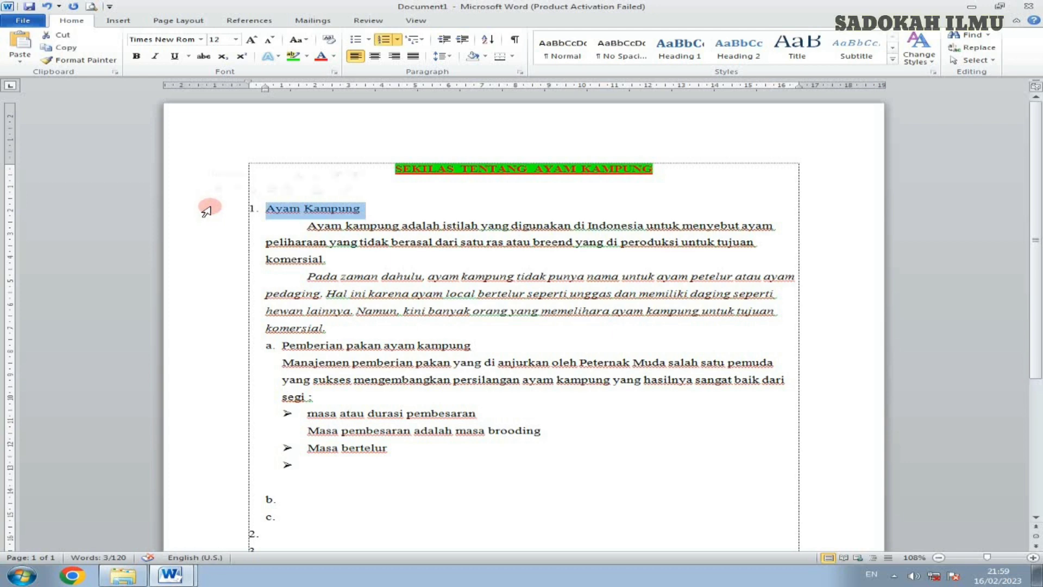
pyautogui.hotkey('ctrl', 'a')
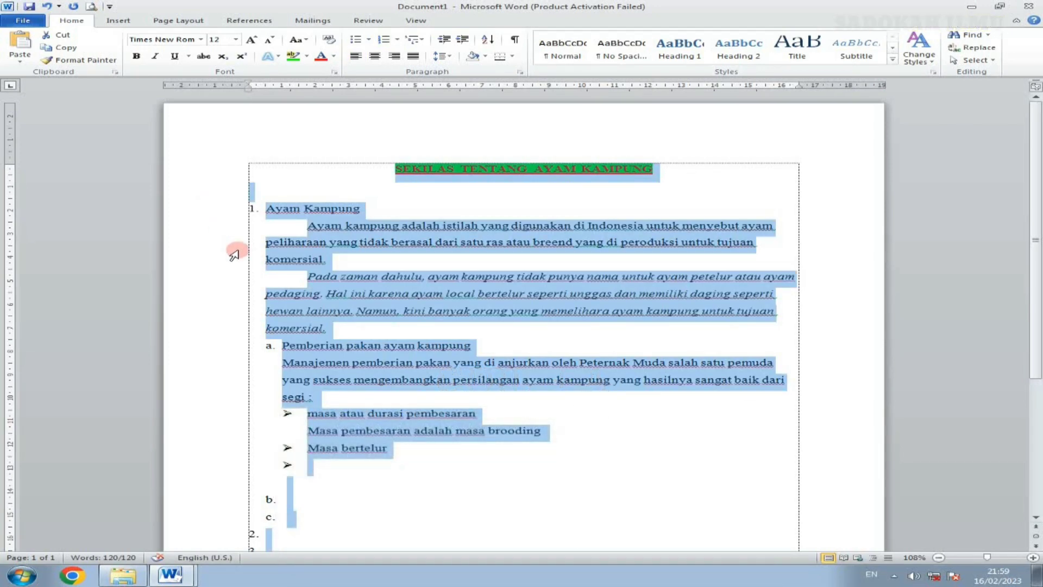
pyautogui.click(256, 256)
pyautogui.tripleClick(257, 259)
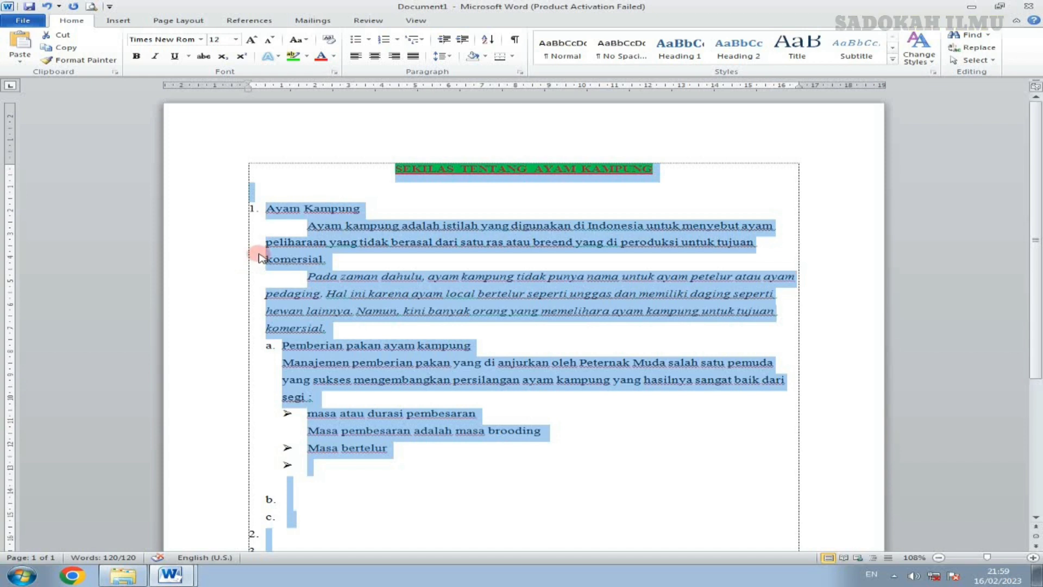
pyautogui.click(251, 241)
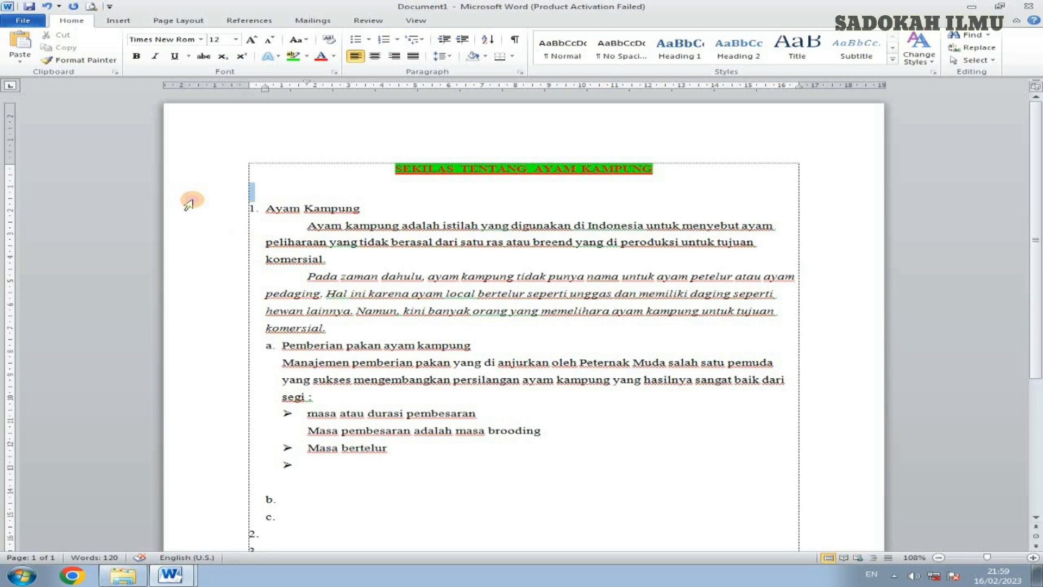
# Step: Select the text from the heading "Ayam Kampung" through numbered item 3, and switch the selection to only the title line
pyautogui.moveTo(187, 210); pyautogui.dragTo(369, 459)
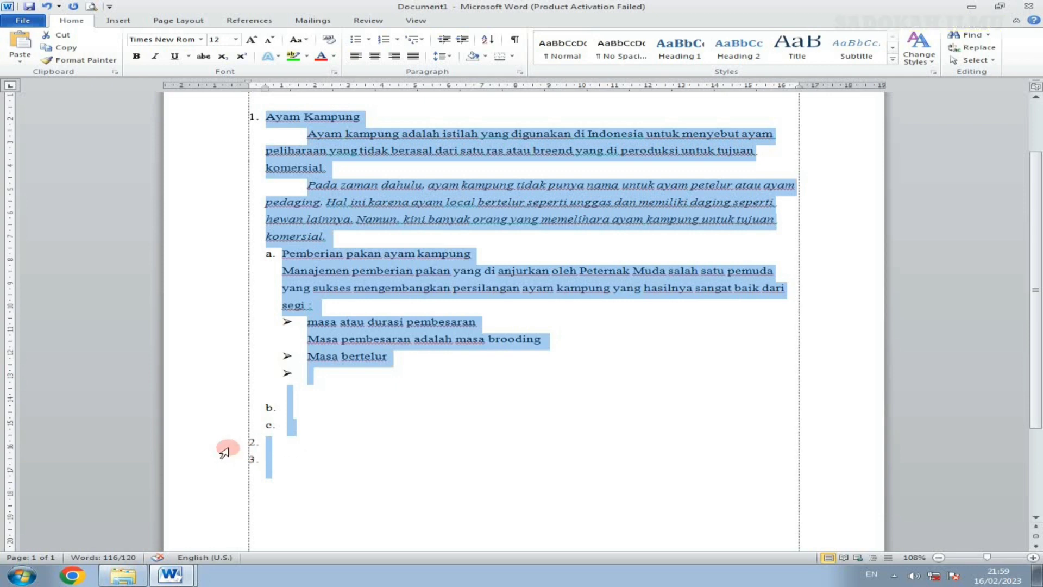
pyautogui.scroll(2, 225, 451)
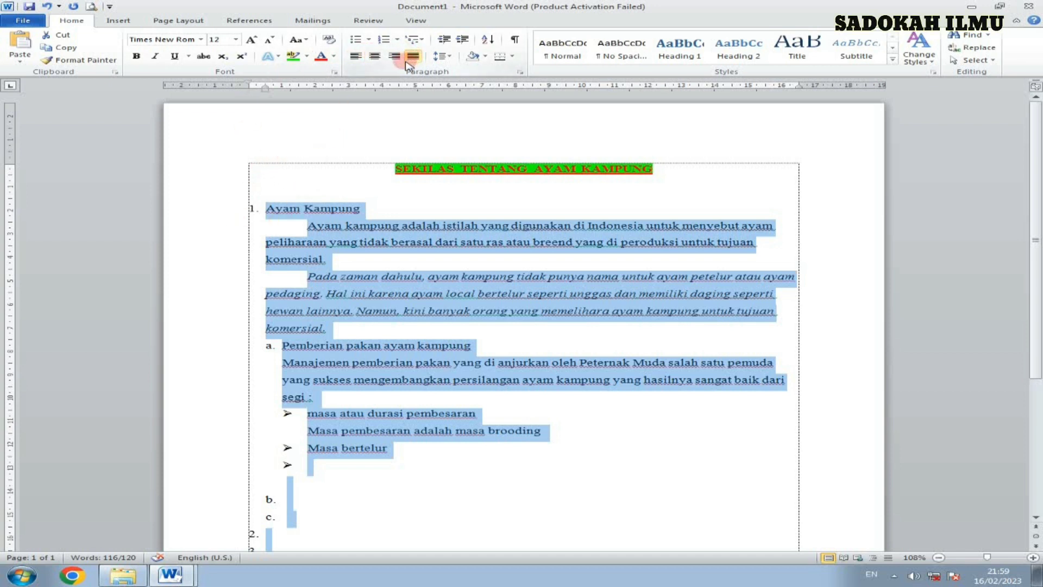
pyautogui.click(187, 188)
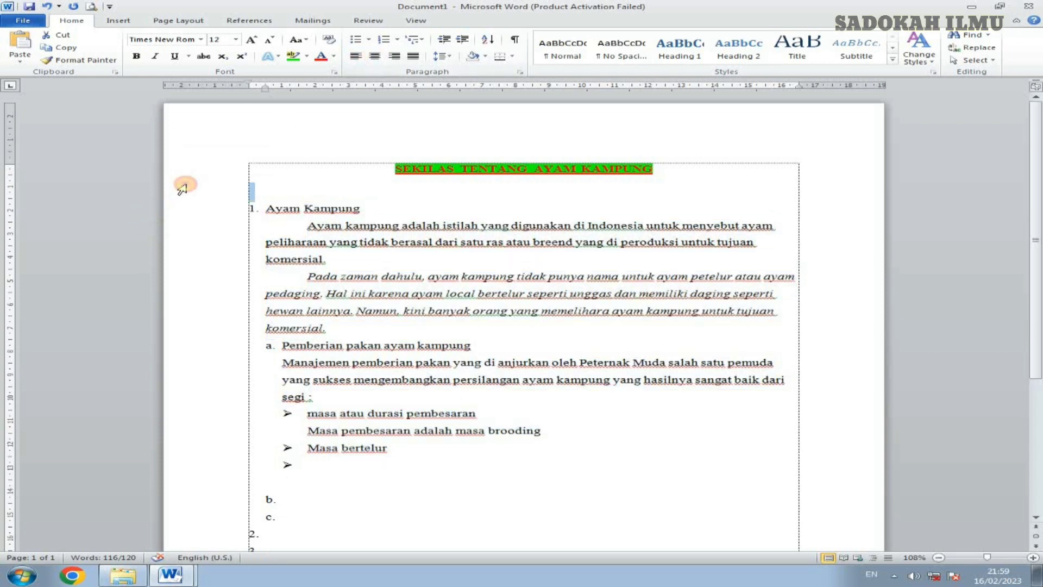
pyautogui.click(200, 170)
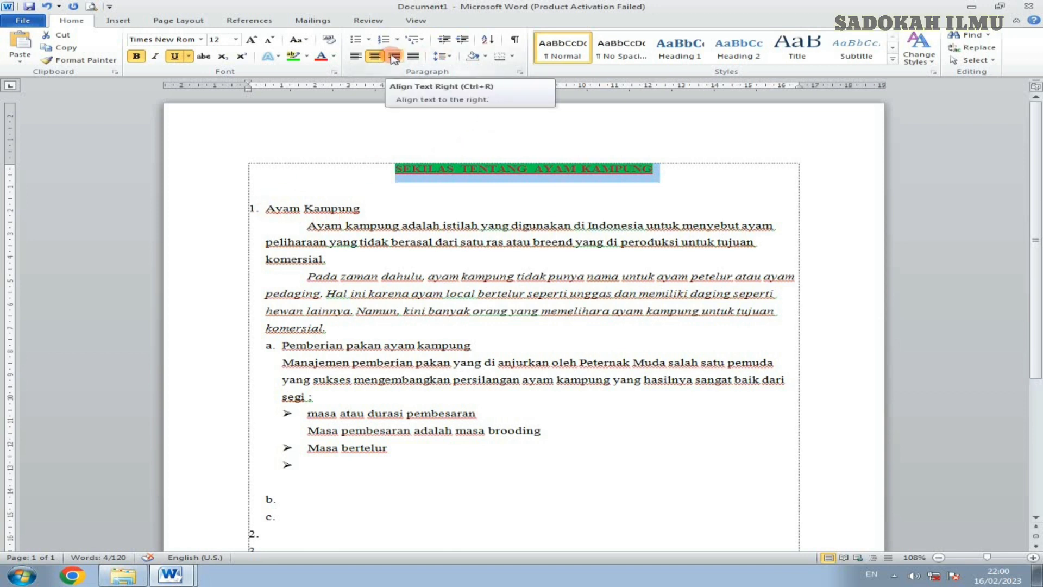
# Step: Justify all text below the title, from the heading "Ayam Kampung" through the empty numbered items 2 and 3
pyautogui.moveTo(202, 211); pyautogui.dragTo(268, 535)
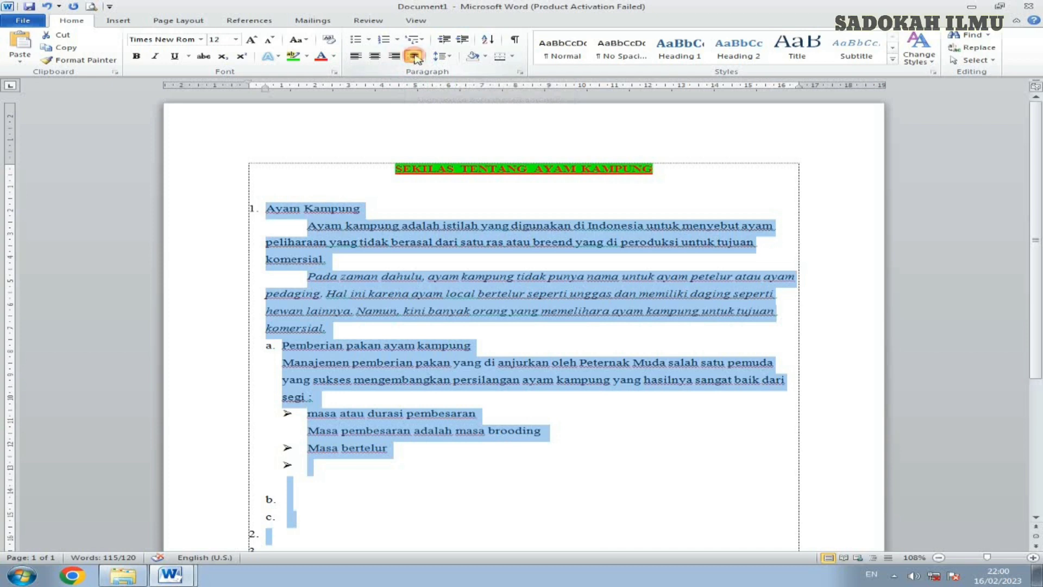
pyautogui.click(413, 56)
pyautogui.scroll(-3, 386, 326)
pyautogui.scroll(2, 383, 324)
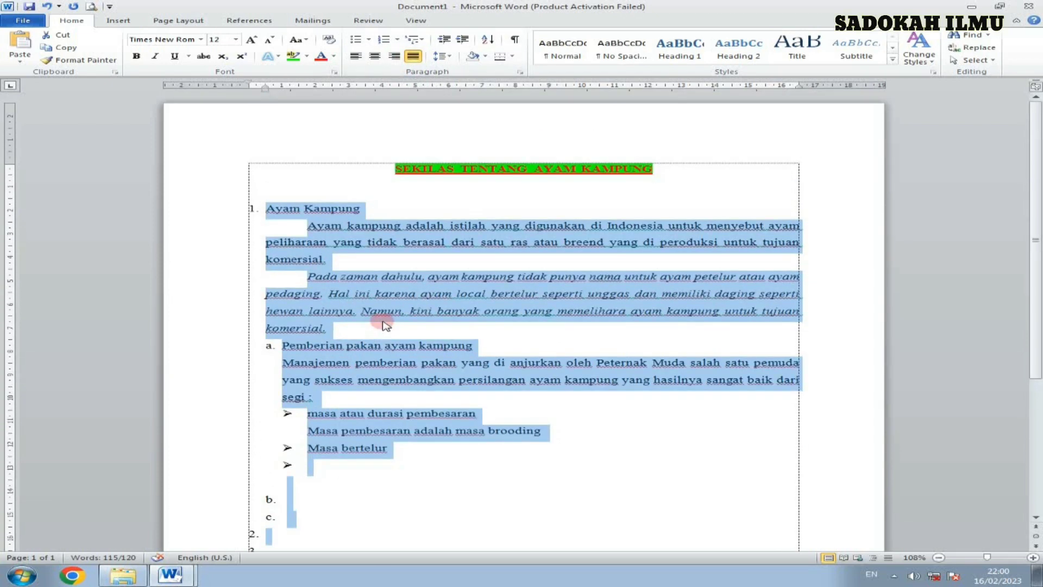
pyautogui.scroll(-3, 353, 282)
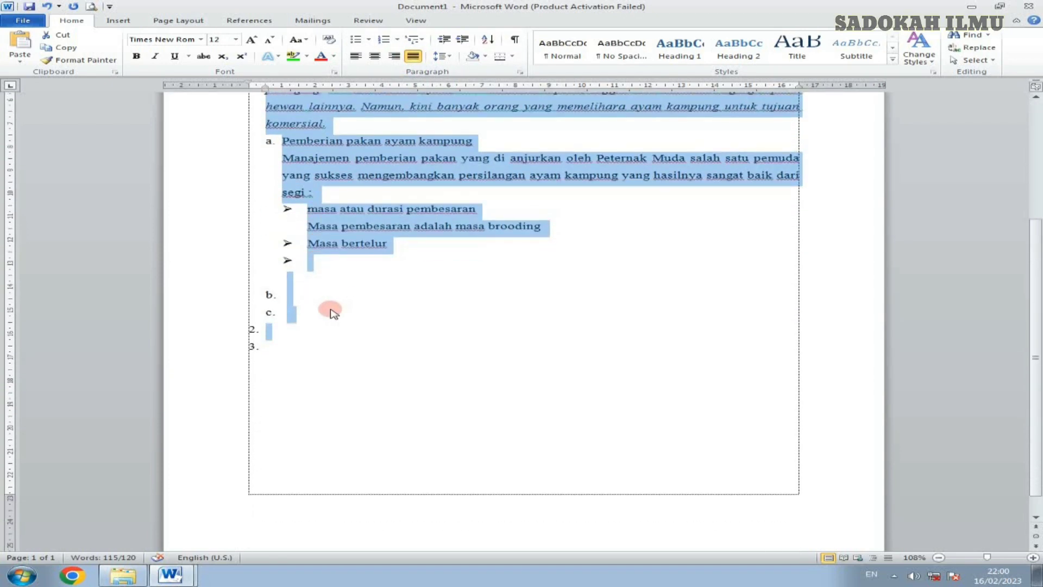
pyautogui.moveTo(273, 329); pyautogui.dragTo(284, 363)
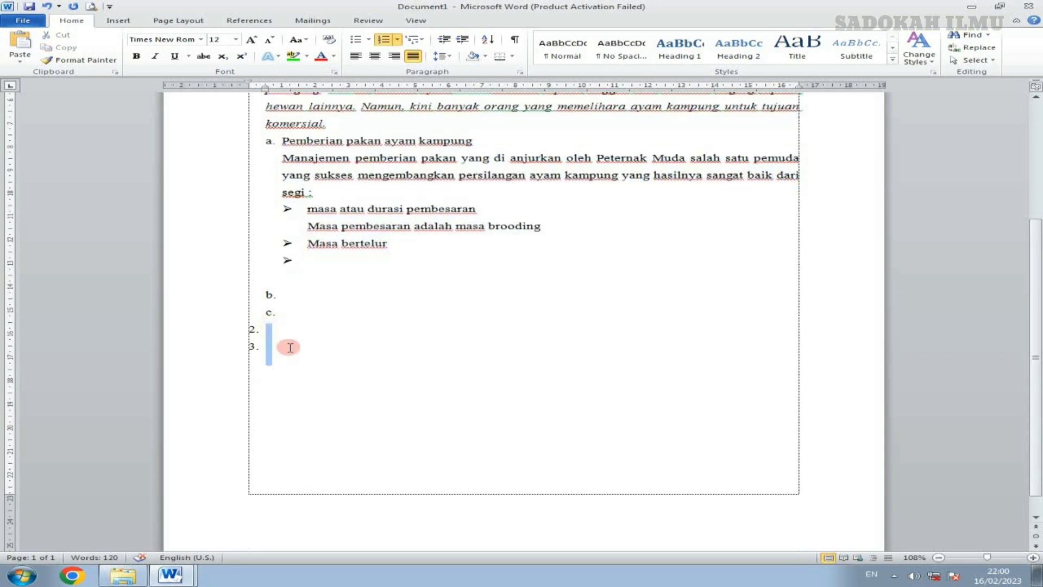
pyautogui.click(413, 56)
pyautogui.click(311, 331)
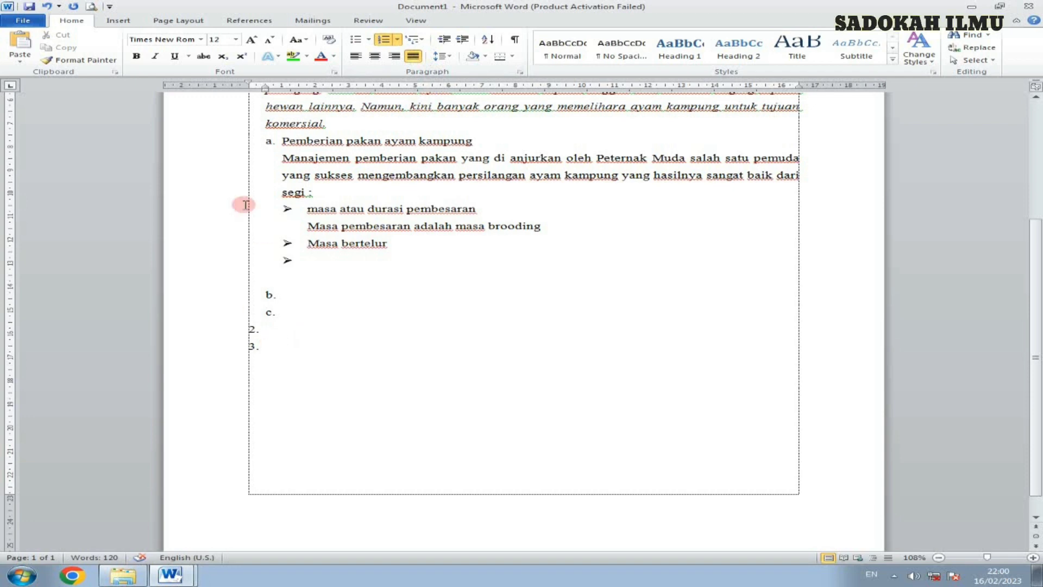
# Step: Examine the alignment of the selected text from the heading "Ayam Kampung" to the end of the document
pyautogui.scroll(3, 205, 234)
pyautogui.moveTo(205, 175); pyautogui.dragTo(455, 528)
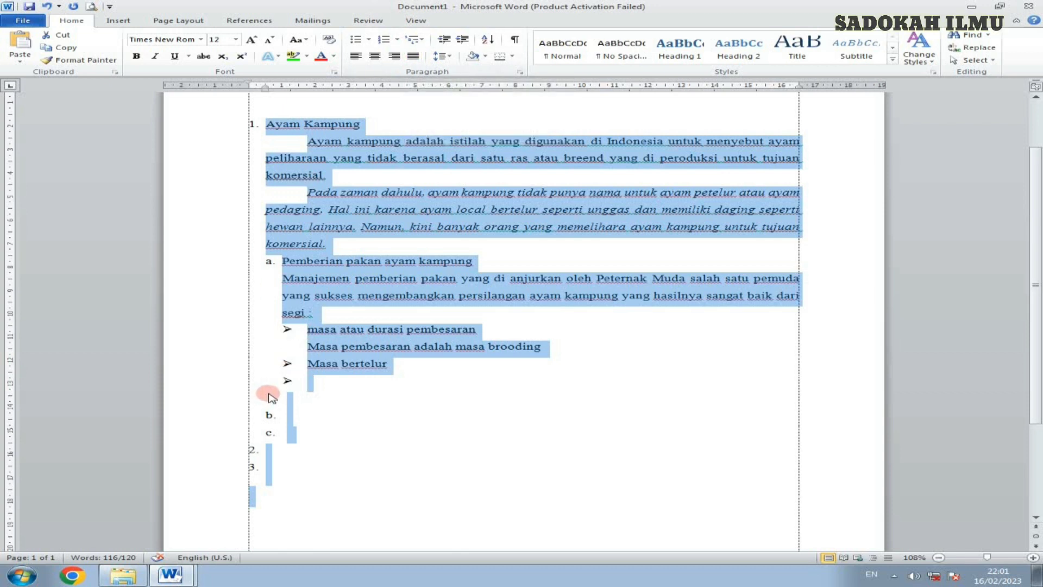
pyautogui.scroll(-2, 270, 398)
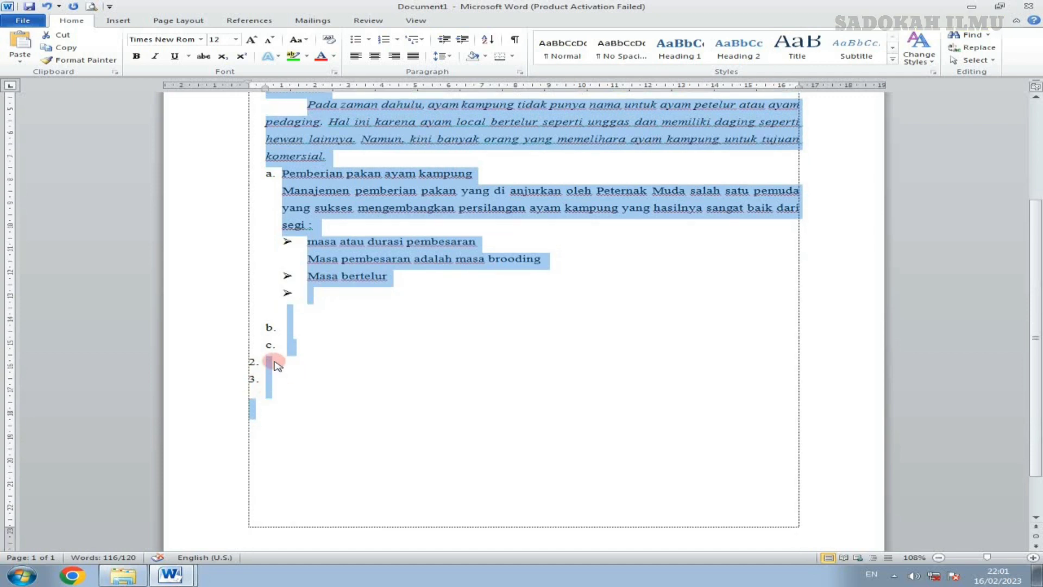
pyautogui.scroll(4, 291, 367)
pyautogui.scroll(-4, 291, 365)
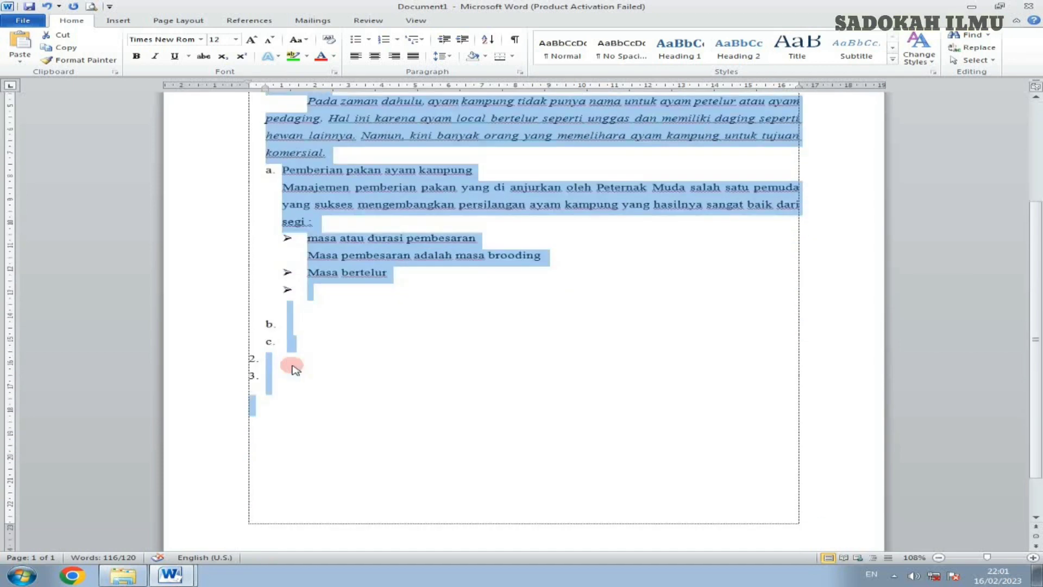
pyautogui.scroll(2, 347, 413)
pyautogui.scroll(-2, 355, 357)
pyautogui.scroll(3, 352, 357)
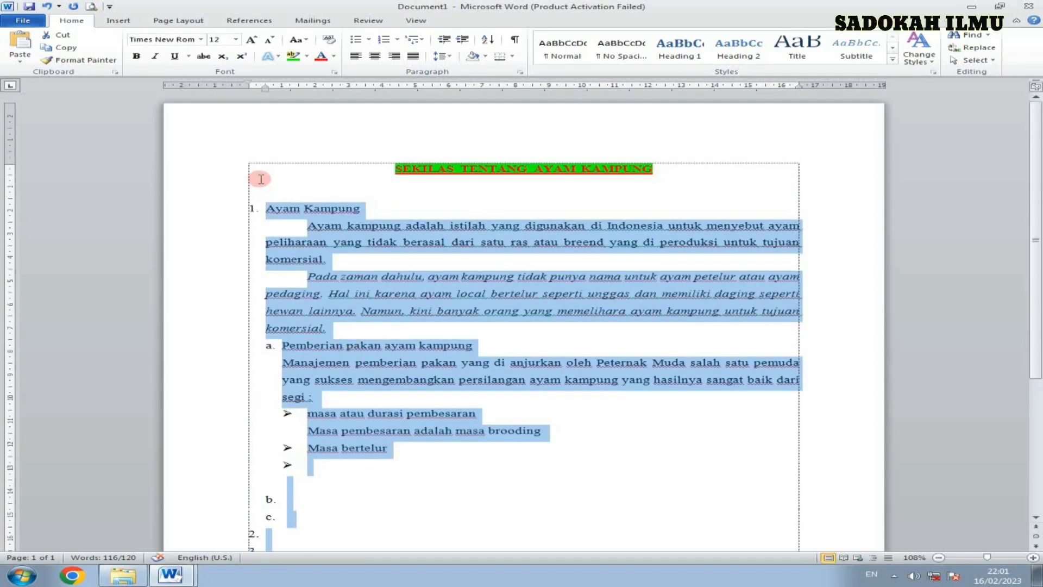
pyautogui.scroll(-3, 303, 299)
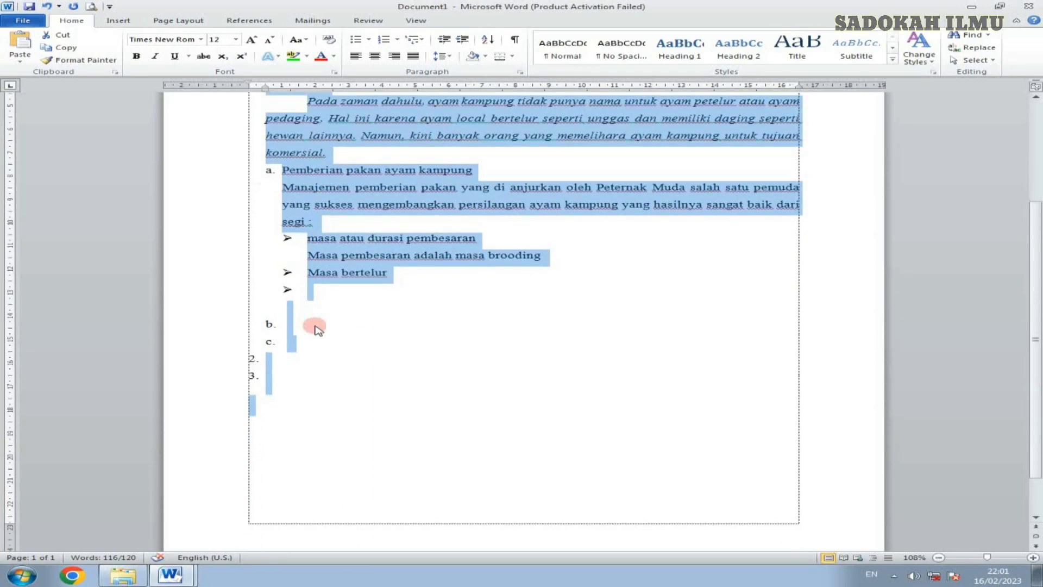
pyautogui.scroll(3, 310, 326)
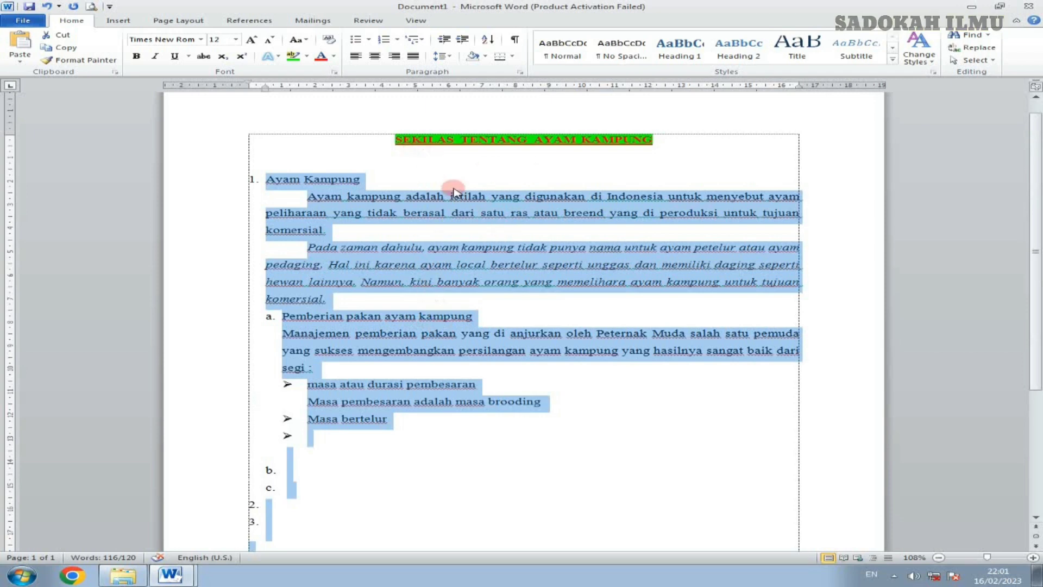
pyautogui.click(342, 250)
pyautogui.click(286, 254)
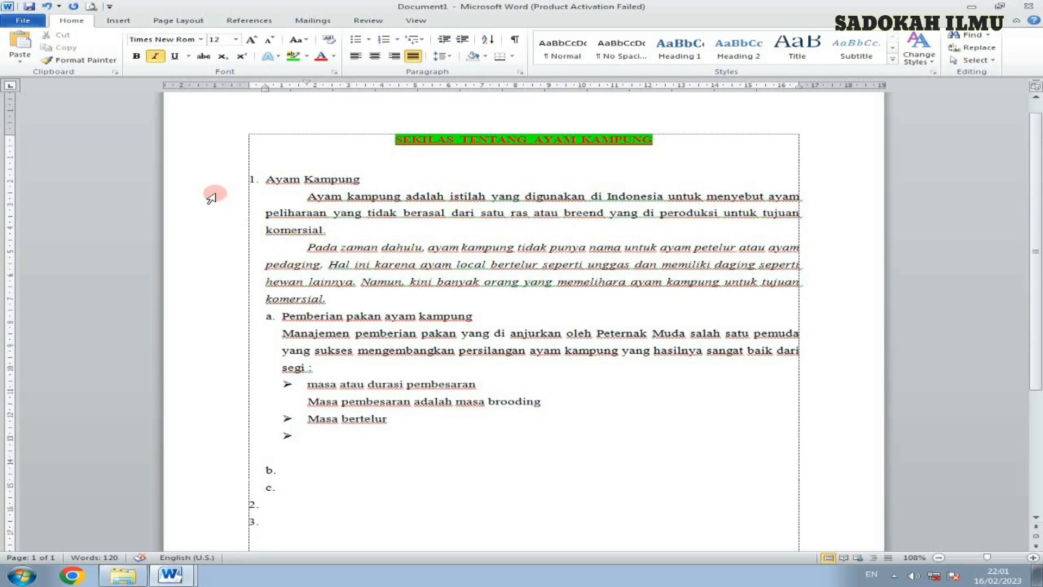
# Step: Apply justified alignment to the text from the heading "Ayam Kampung" through numbered item 3
pyautogui.moveTo(212, 180); pyautogui.dragTo(280, 522)
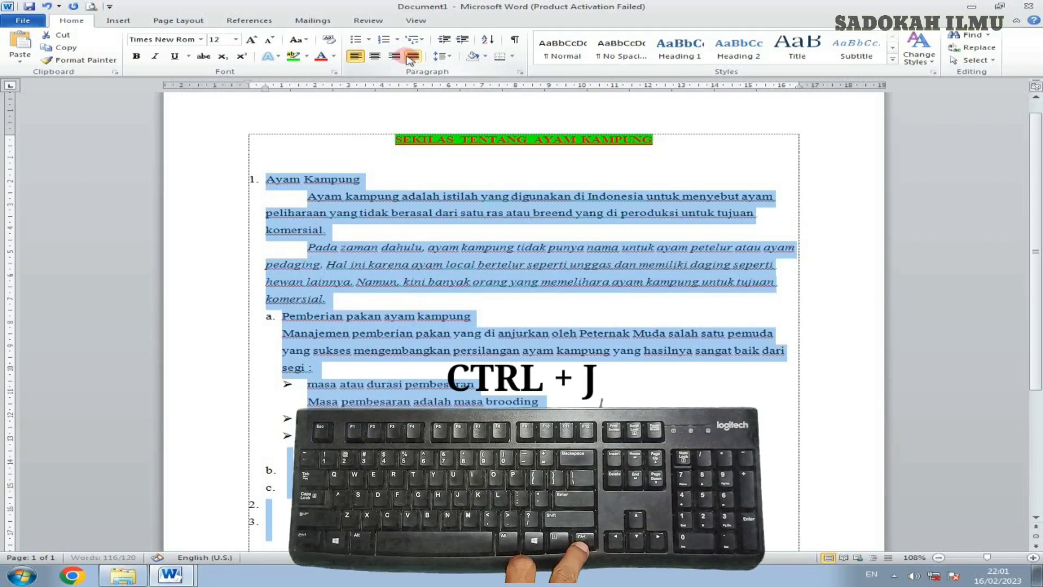
pyautogui.hotkey('ctrl', 'j')
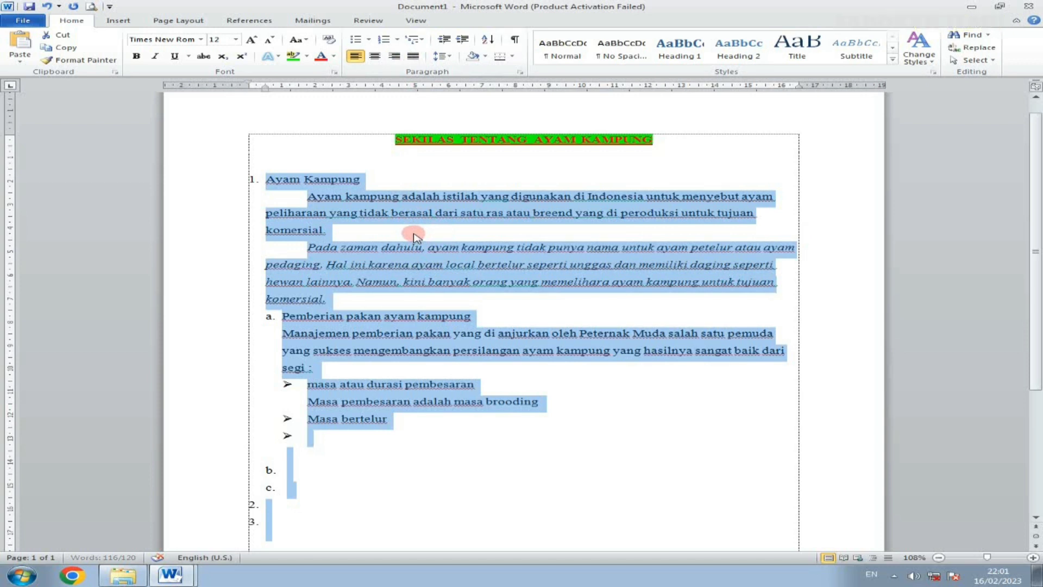
pyautogui.hotkey('ctrl', 'j')
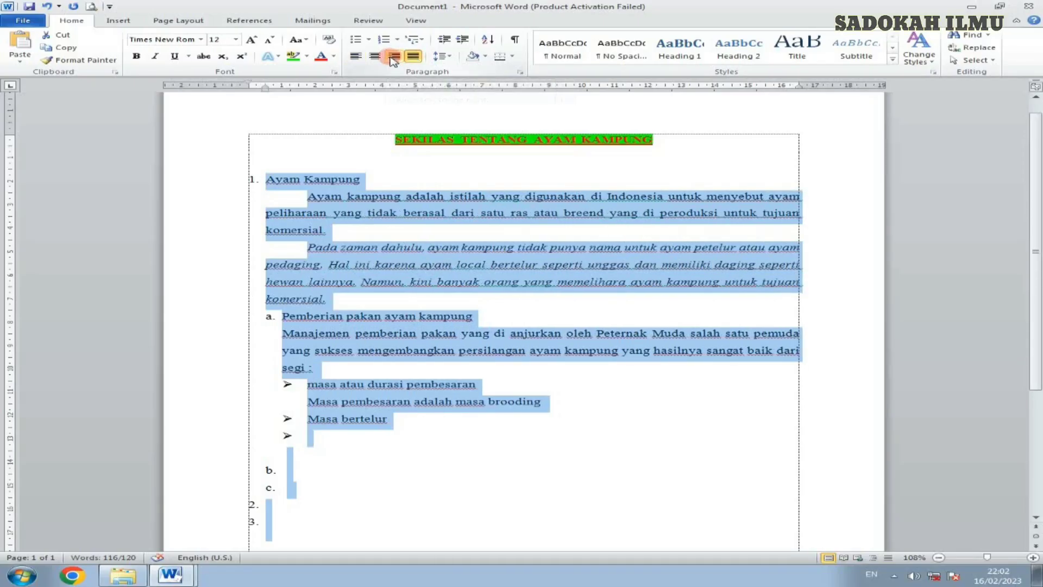
# Step: Try right, center and left alignment in turn on the selected text below the title
pyautogui.click(393, 56)
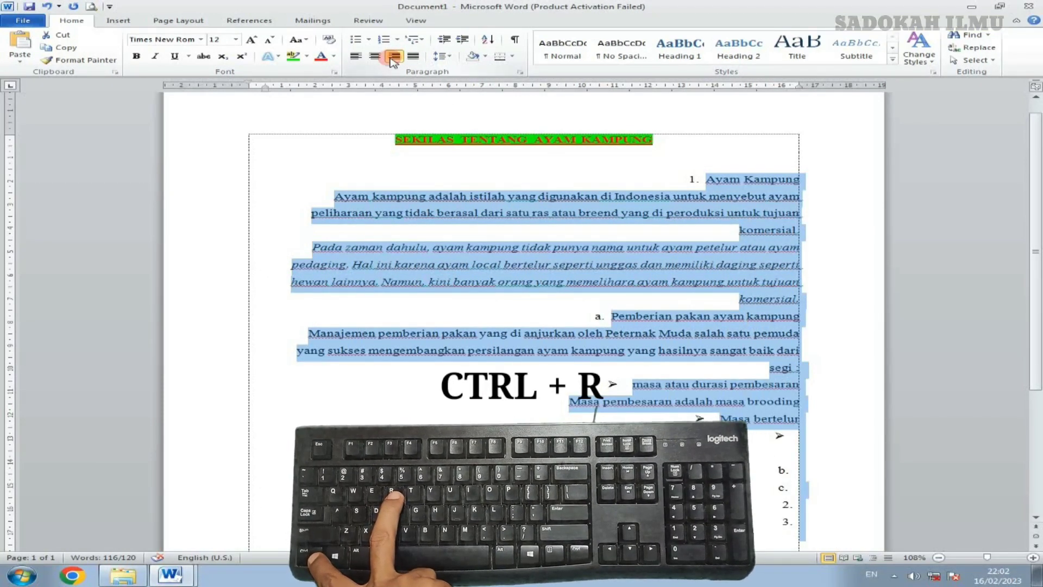
pyautogui.click(375, 57)
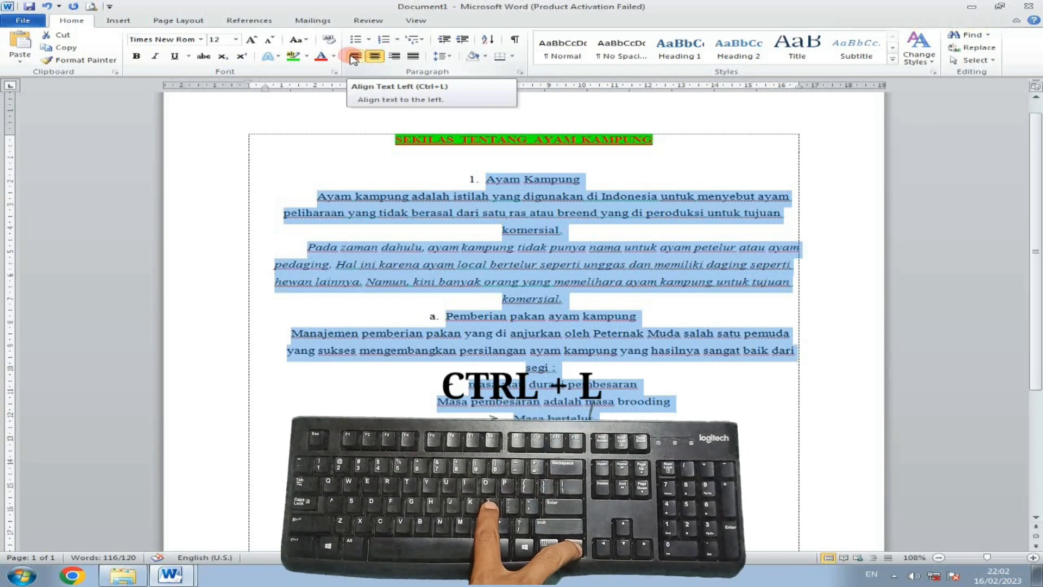
pyautogui.click(354, 57)
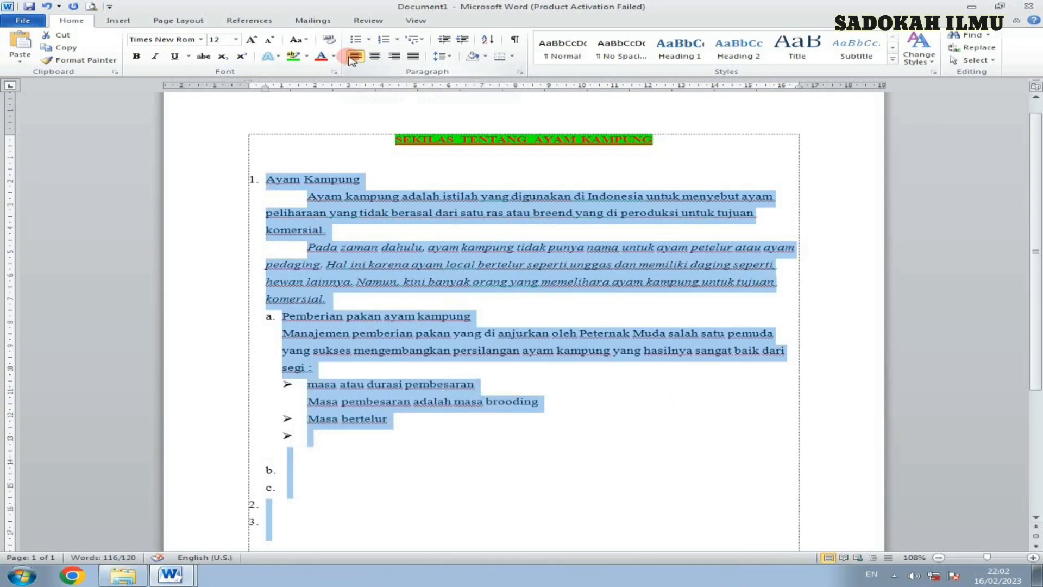
# Step: Justify the selected text from the heading "Ayam Kampung" through numbered item 3 and clear the selection
pyautogui.hotkey('ctrl', 'j')
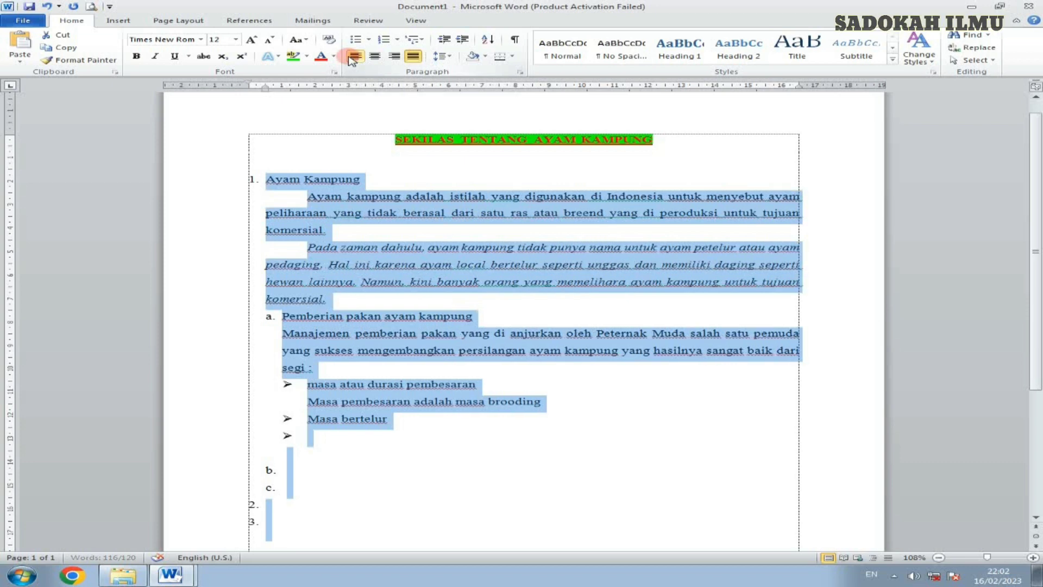
pyautogui.click(441, 268)
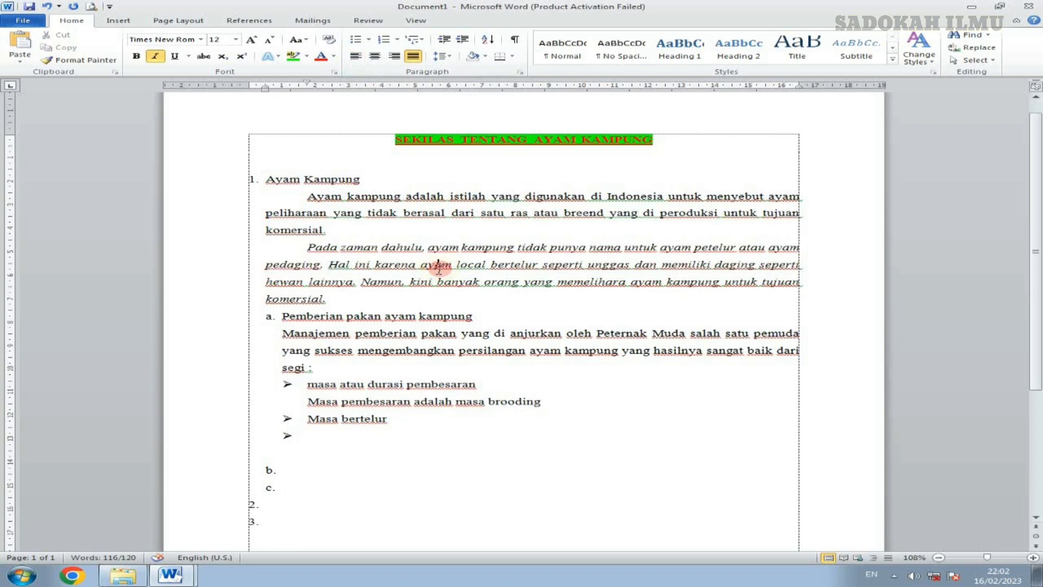
pyautogui.scroll(-2, 441, 268)
pyautogui.scroll(3, 466, 236)
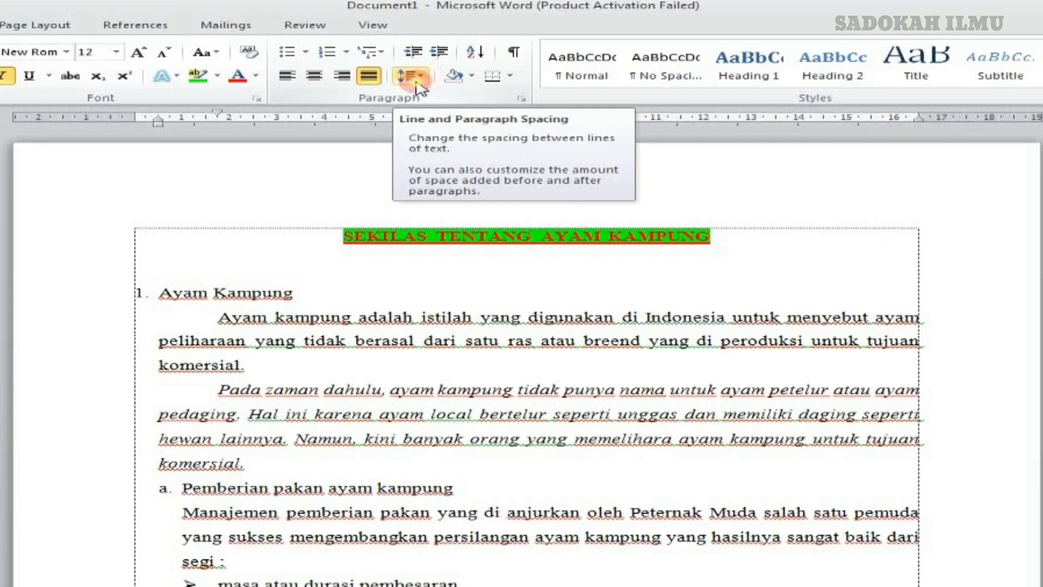
# Step: Examine the line spacing options and the indent and spacing settings for the italic paragraph
pyautogui.click(449, 57)
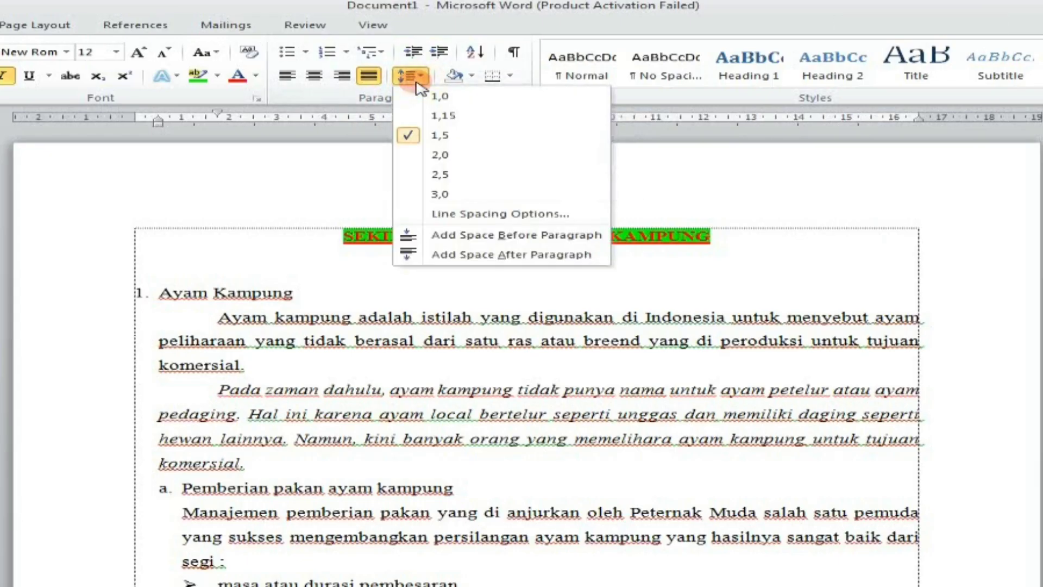
pyautogui.click(203, 293)
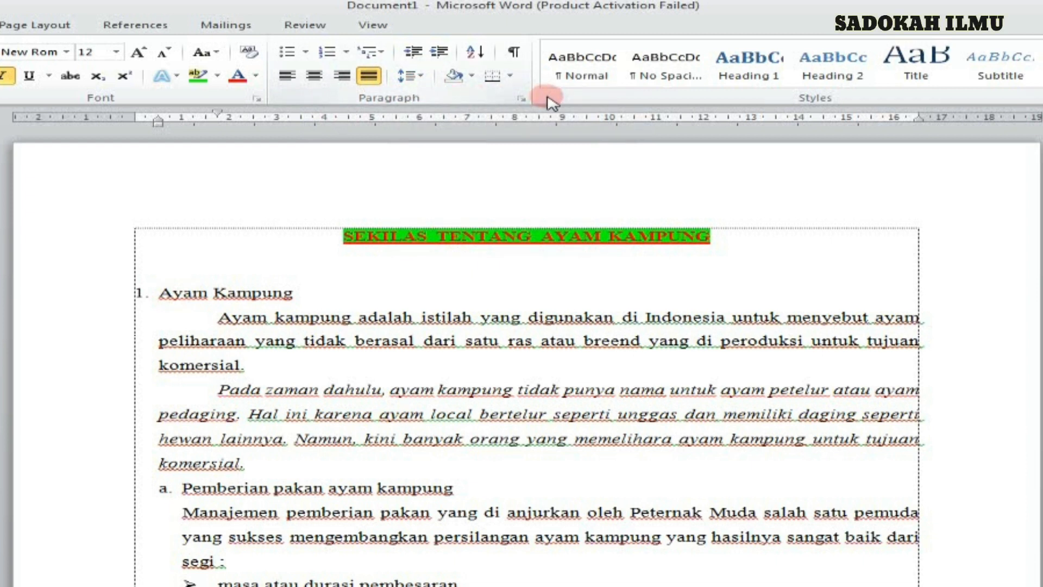
pyautogui.click(521, 98)
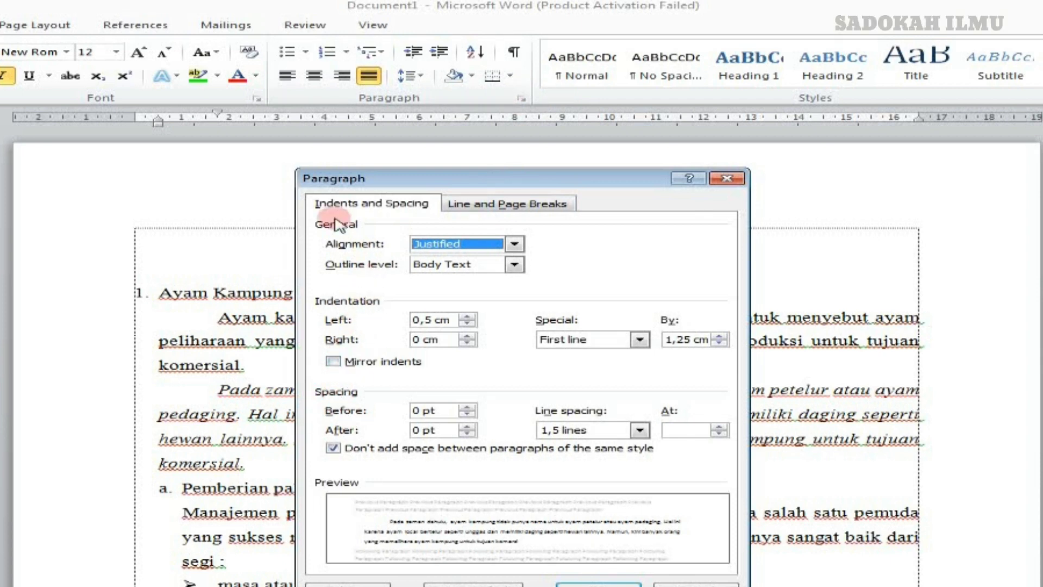
pyautogui.click(727, 177)
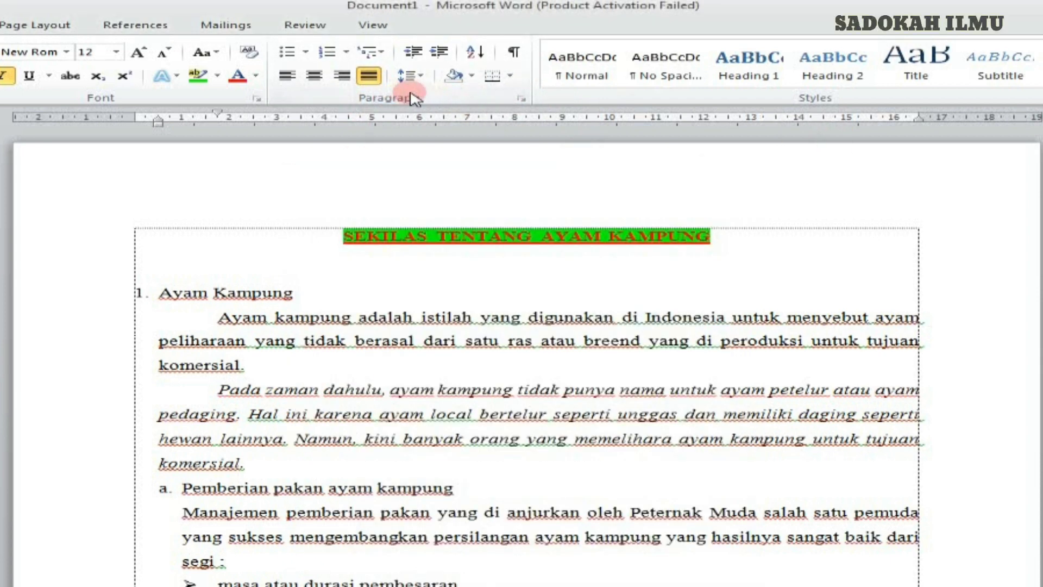
# Step: Try 6 pt spacing before the italic paragraph and cancel the paragraph settings
pyautogui.click(521, 99)
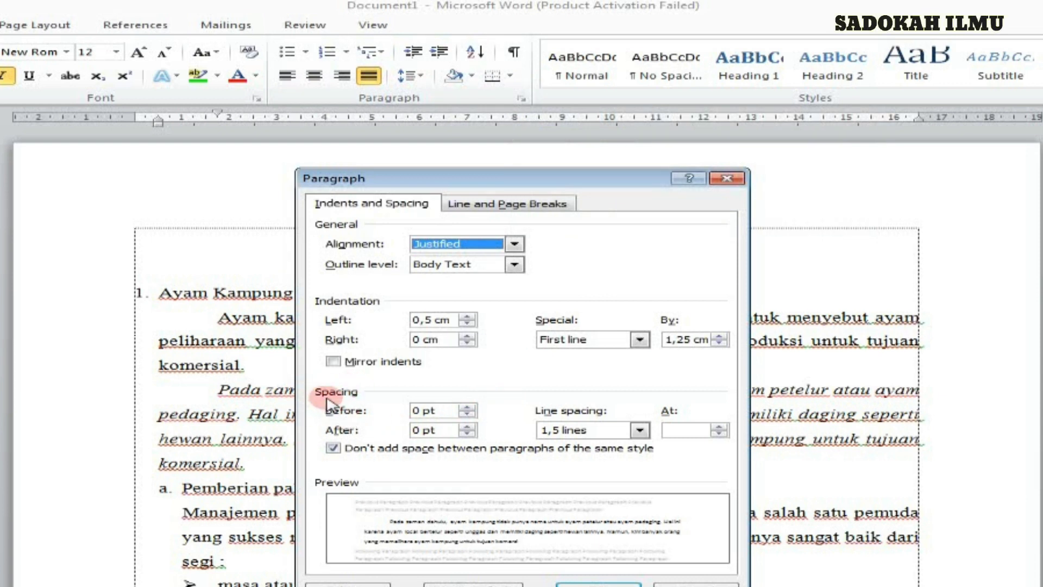
pyautogui.click(467, 408)
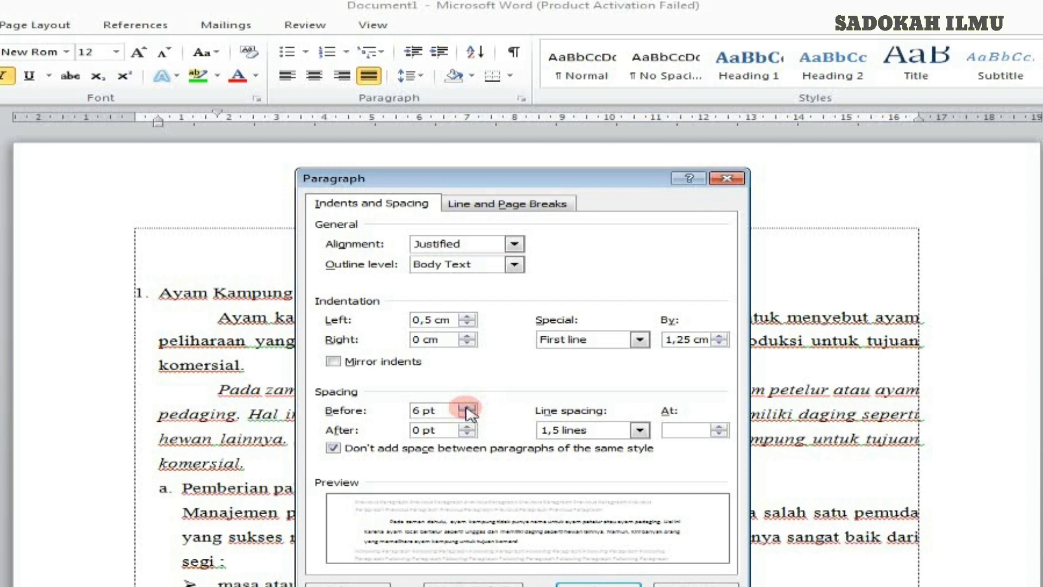
pyautogui.click(466, 408)
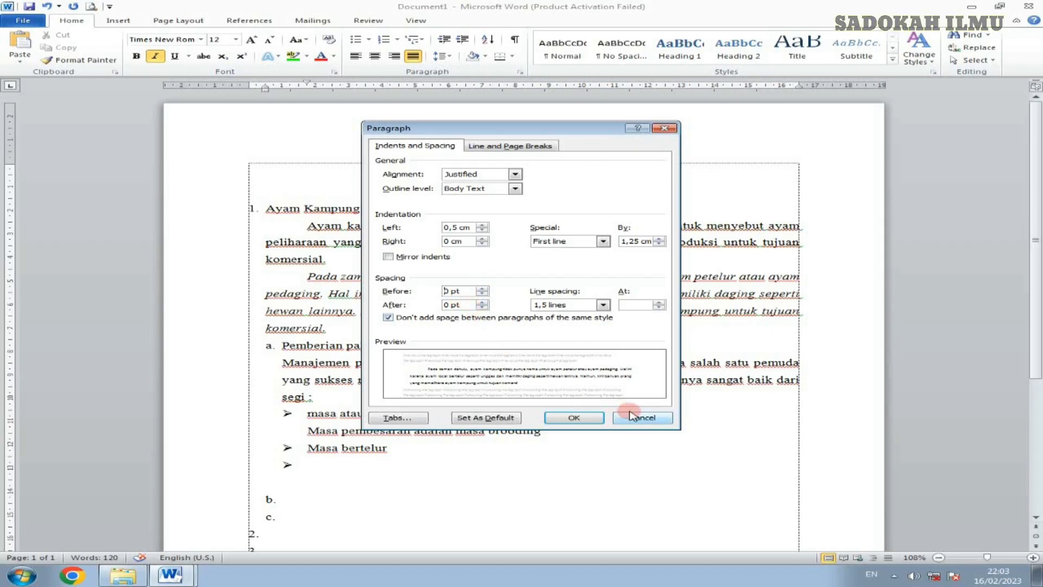
pyautogui.click(632, 416)
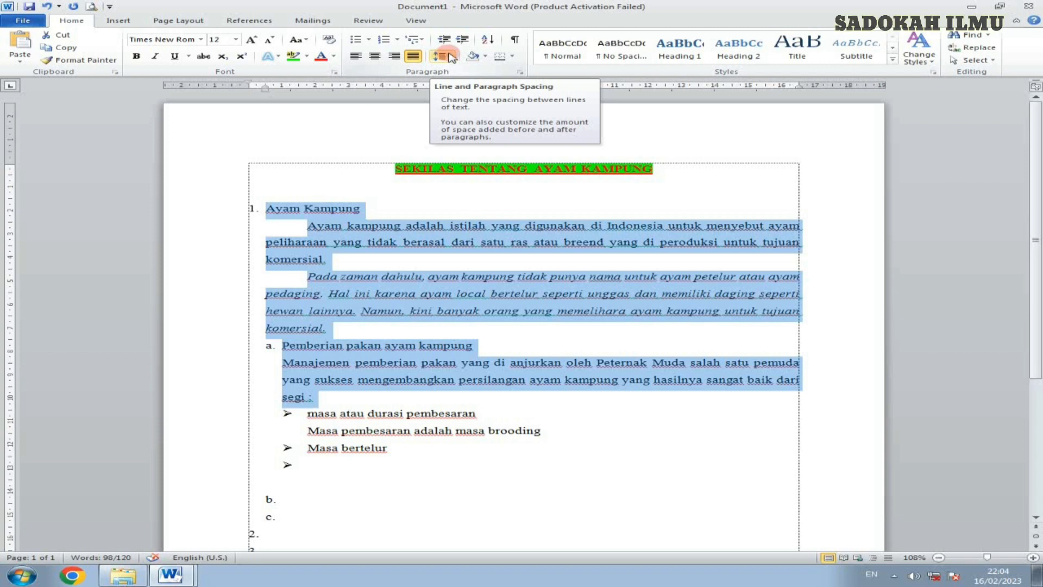
# Step: Preview 3.0 line spacing on the selected text from the heading "Ayam Kampung" through "segi :"
pyautogui.click(450, 56)
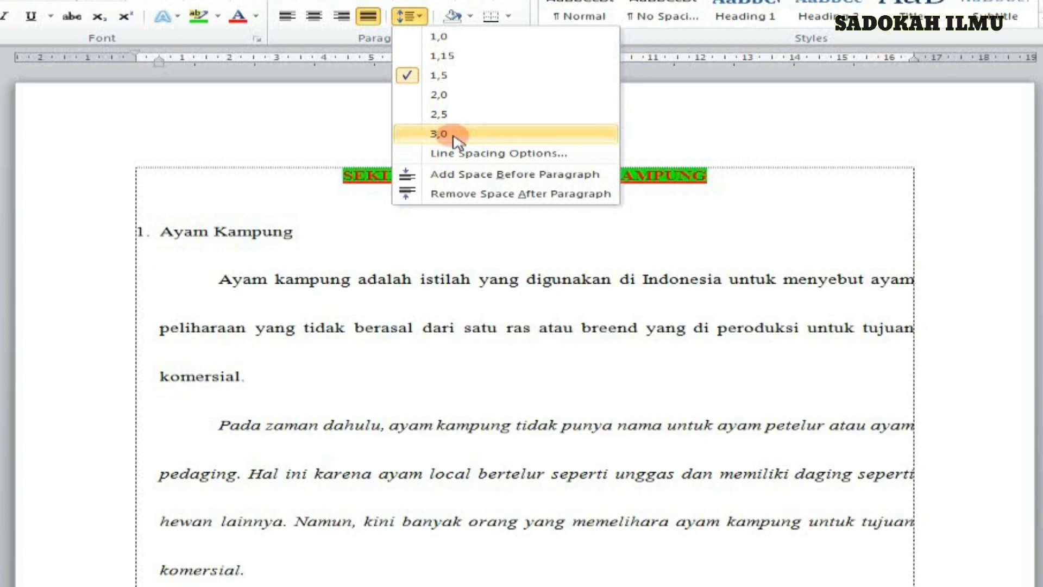
pyautogui.click(413, 18)
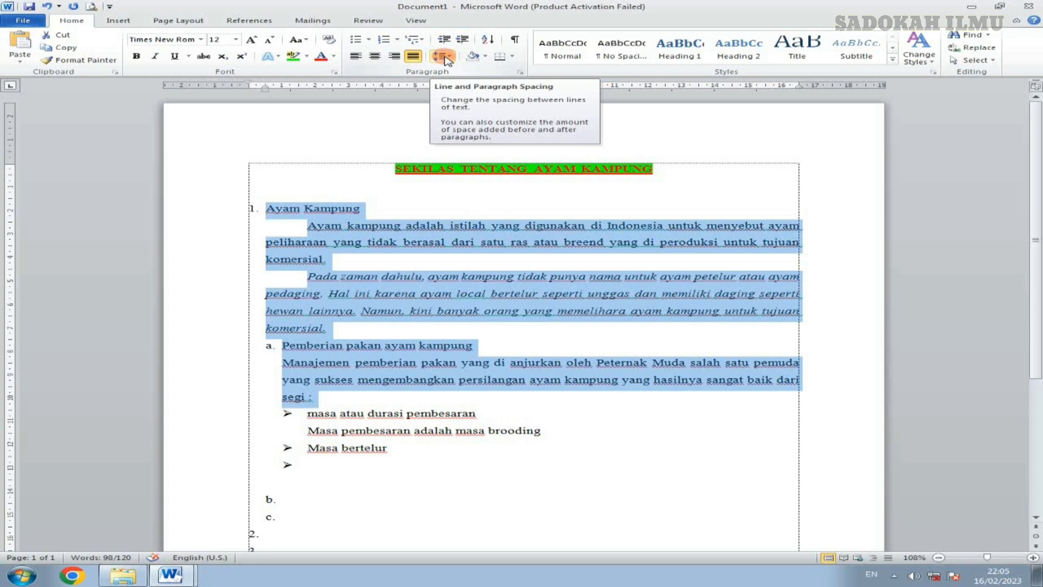
# Step: Compare the shading colors with green text highlighting on the selected text, undoing the highlight
pyautogui.click(484, 56)
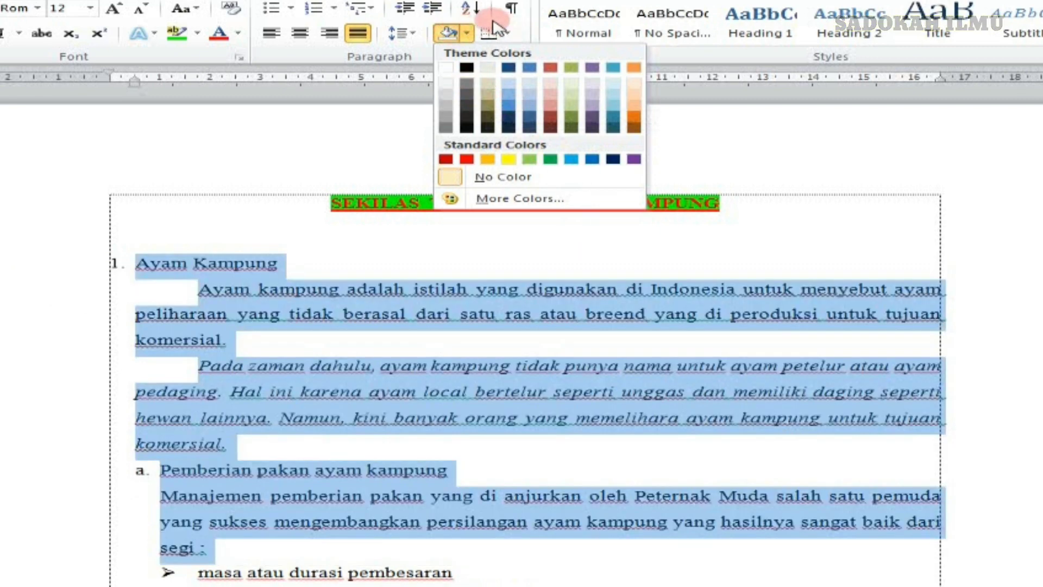
pyautogui.click(467, 37)
pyautogui.click(466, 36)
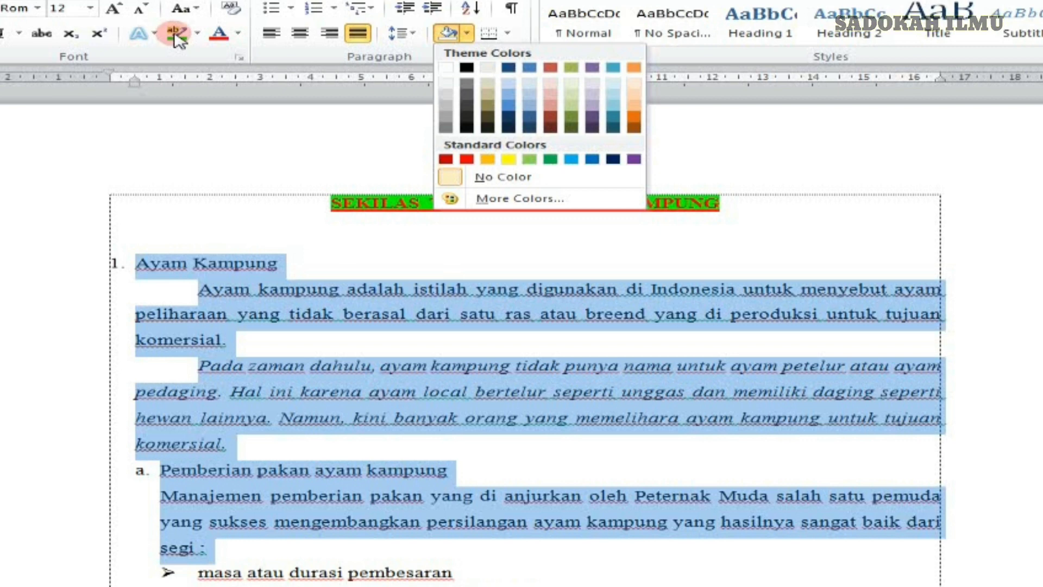
pyautogui.click(177, 37)
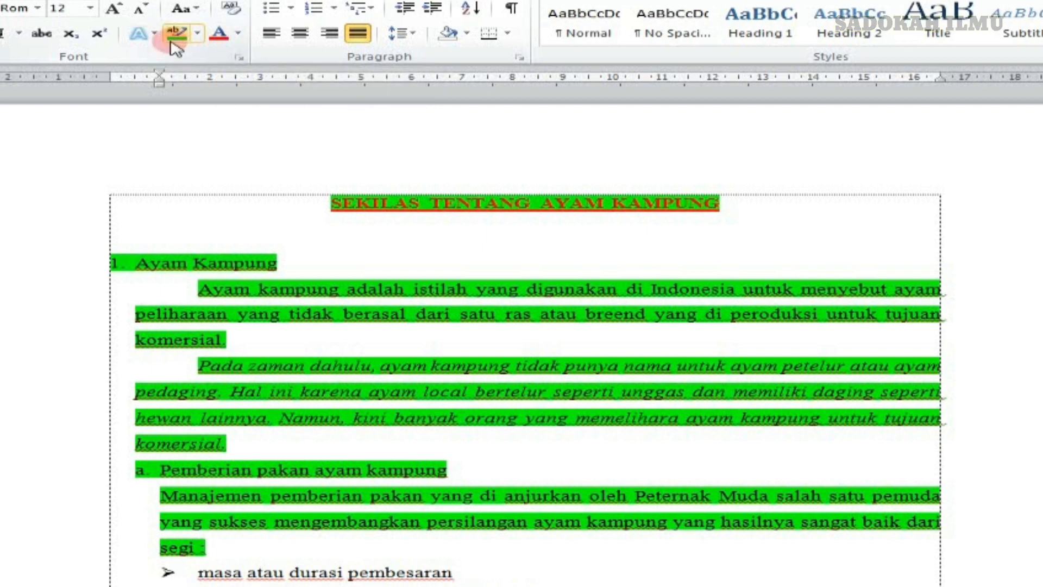
pyautogui.hotkey('ctrl', 'z')
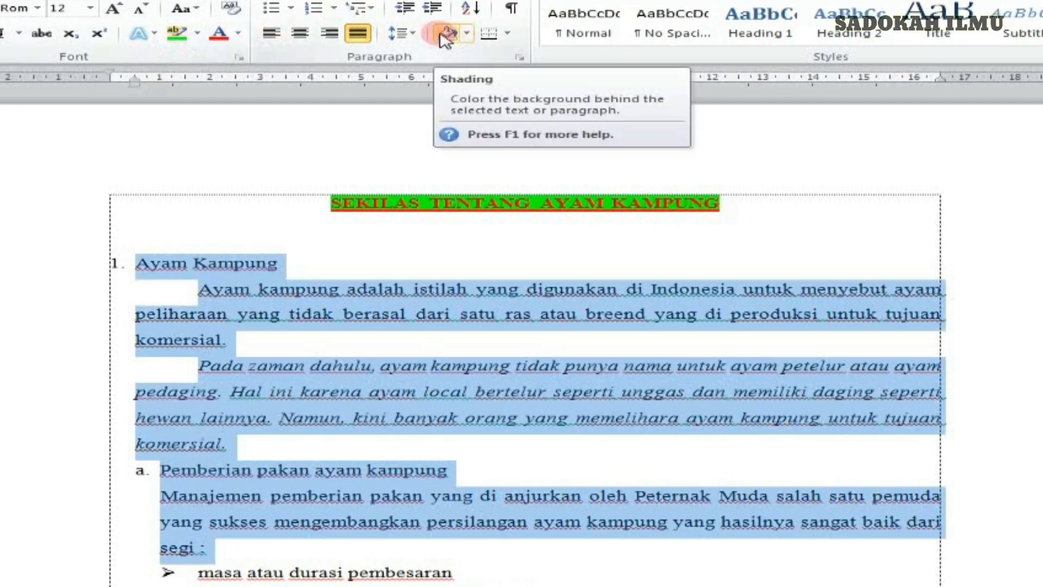
pyautogui.click(467, 34)
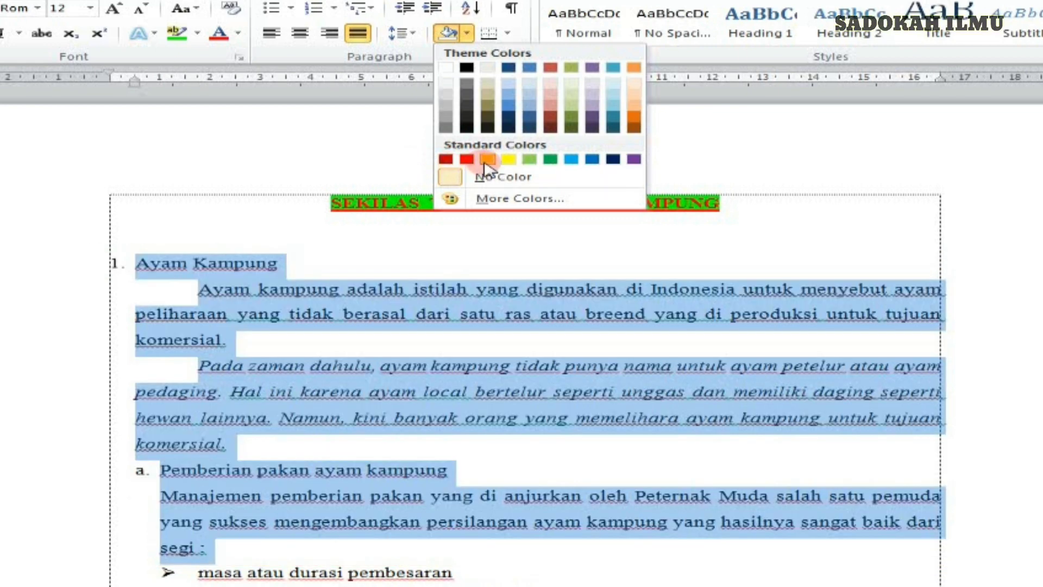
pyautogui.click(328, 248)
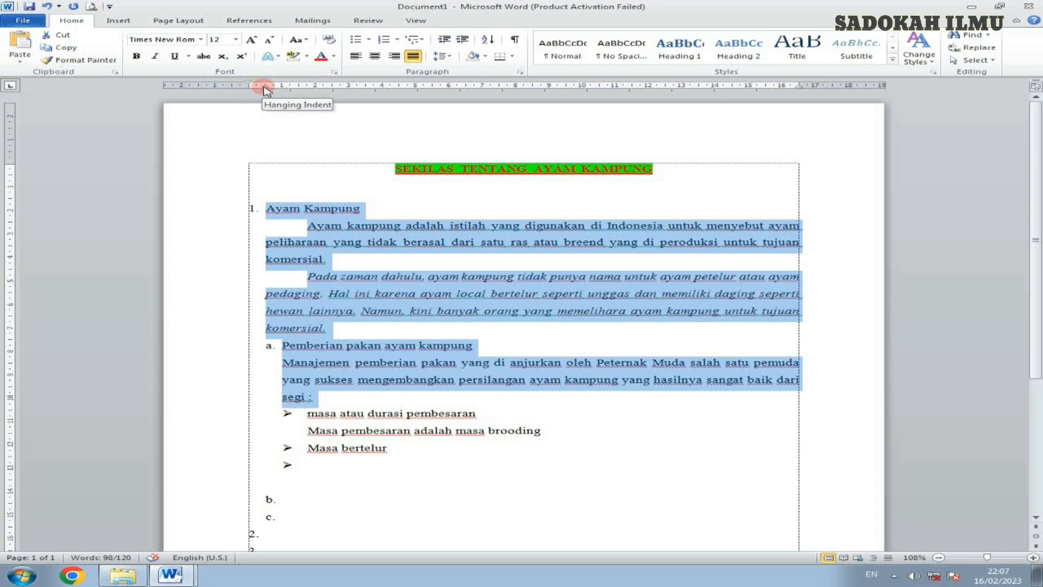
# Step: Examine the Sort Text settings and the border options for the selected text, changing nothing, and clear the selection
pyautogui.click(492, 39)
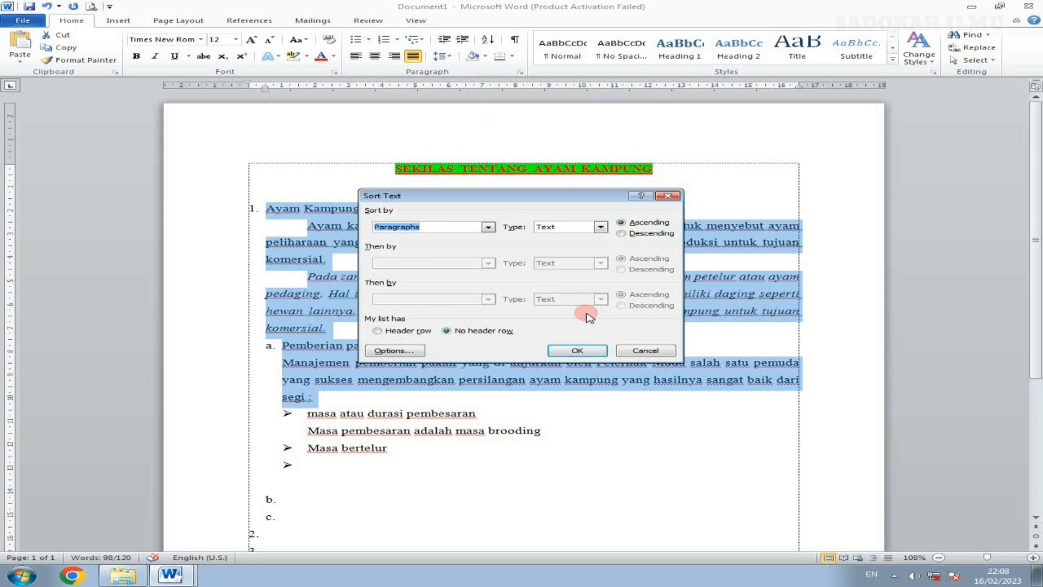
pyautogui.click(668, 196)
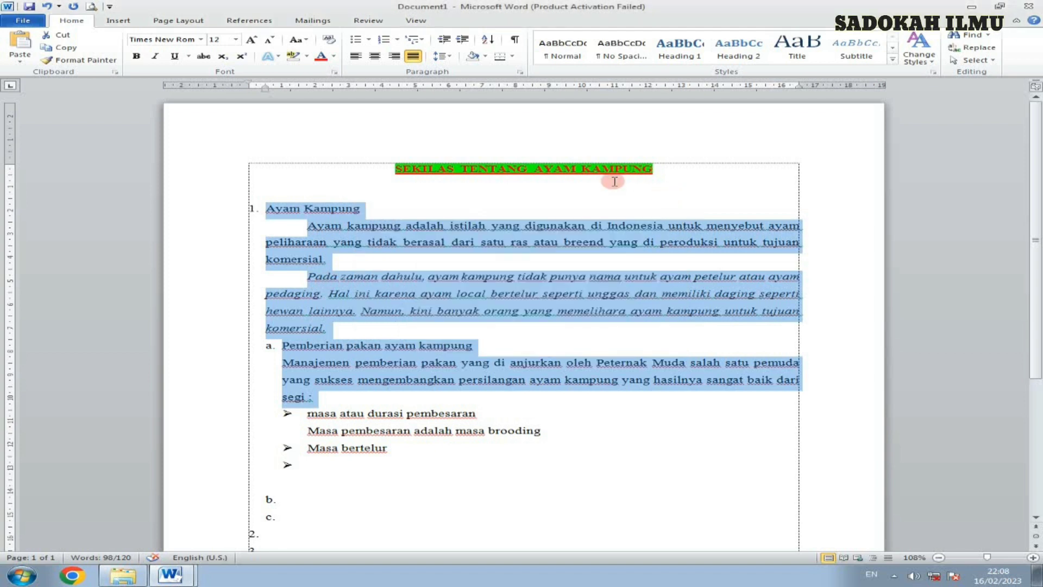
pyautogui.click(512, 58)
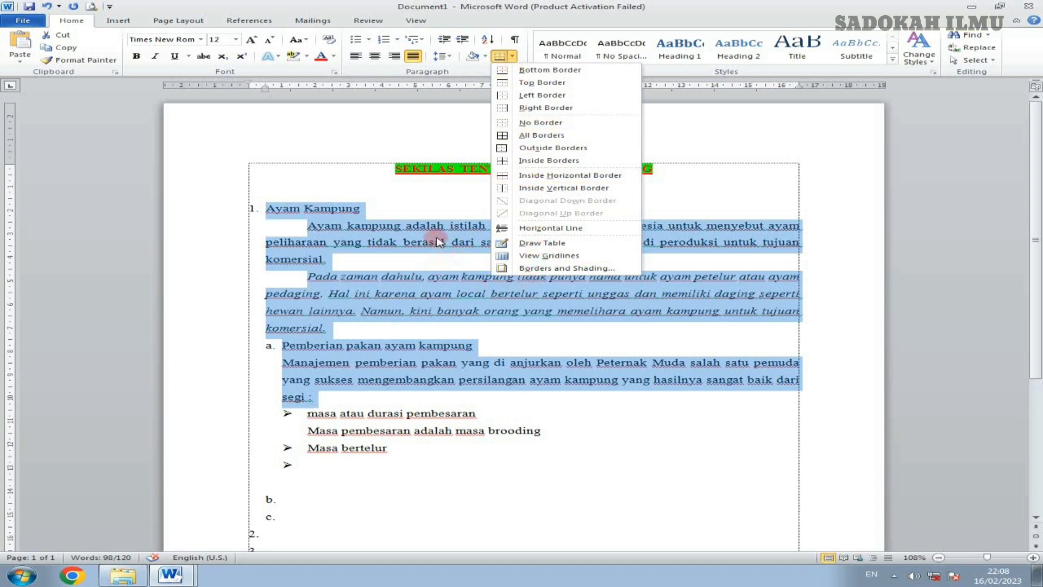
pyautogui.click(284, 196)
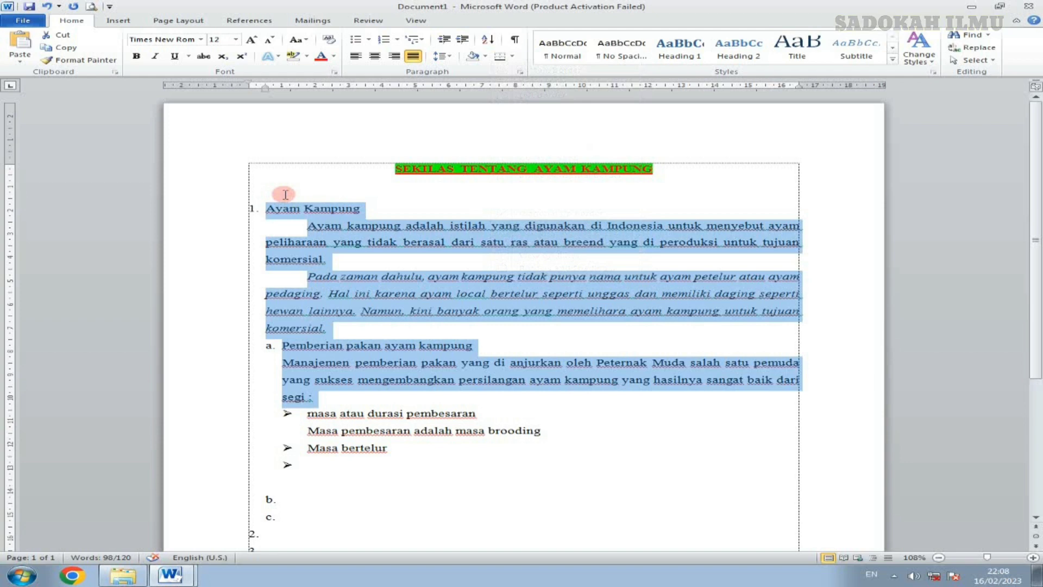
pyautogui.click(339, 209)
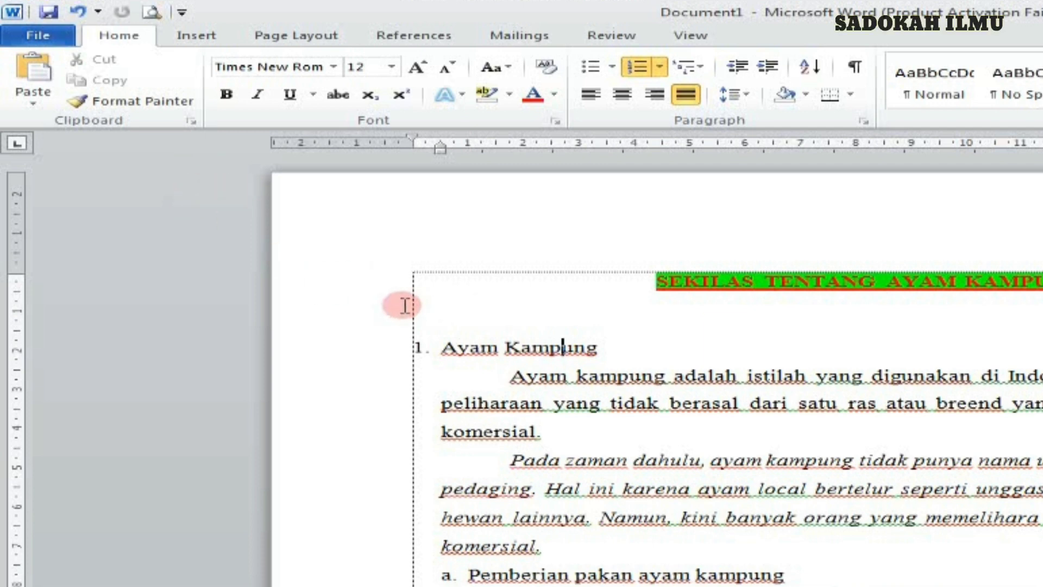
pyautogui.scroll(-5, 402, 305)
pyautogui.scroll(4, 401, 303)
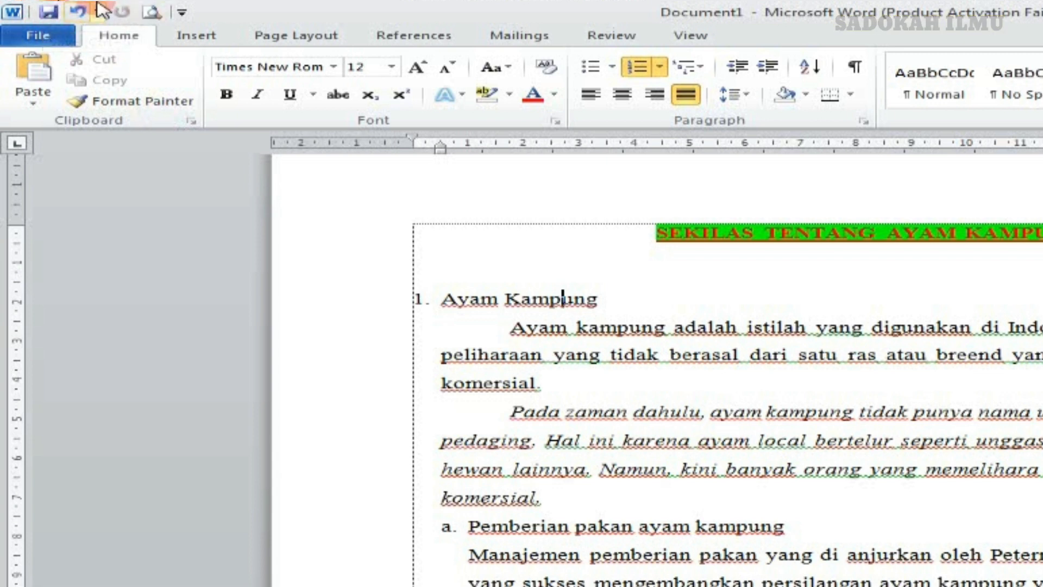
pyautogui.click(48, 18)
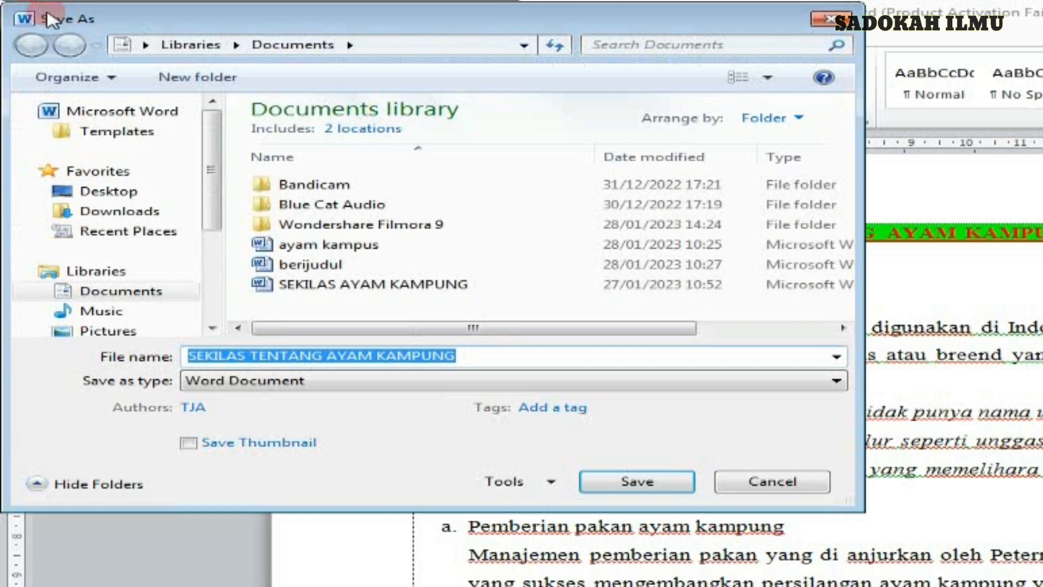
pyautogui.click(830, 20)
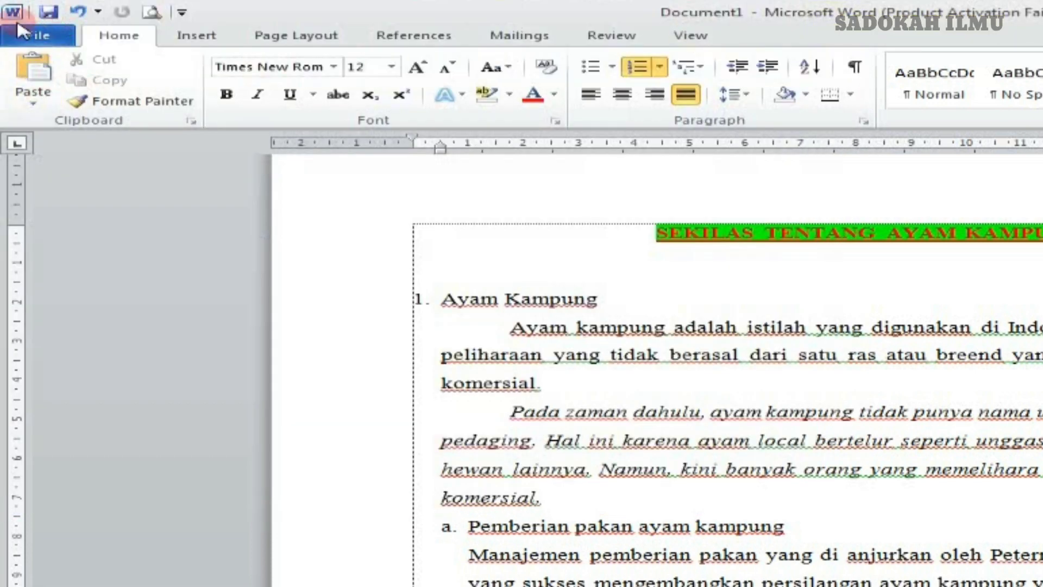
pyautogui.click(48, 12)
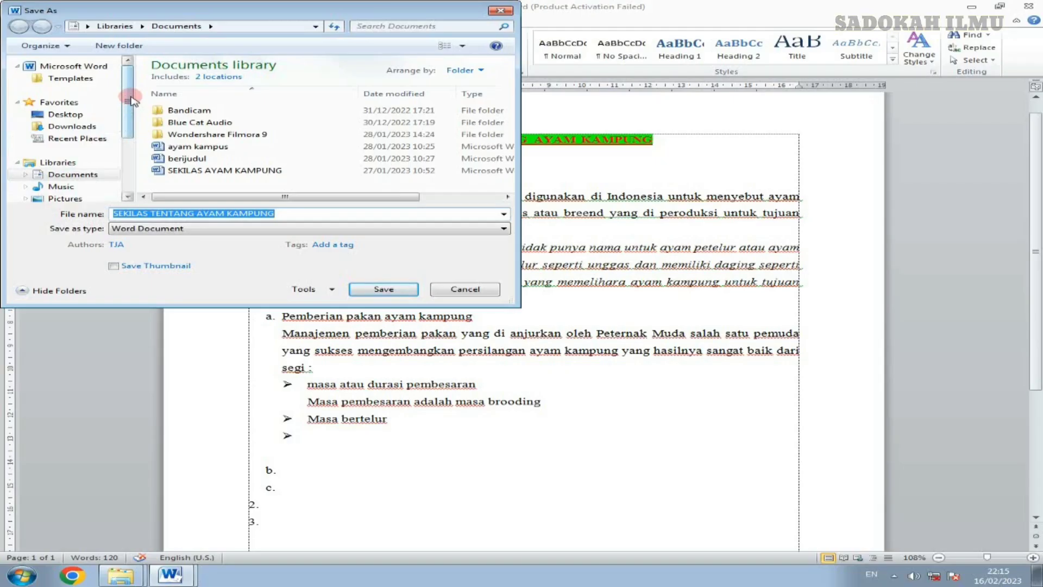
pyautogui.moveTo(132, 101)
pyautogui.mouseDown()
pyautogui.moveTo(127, 120)
pyautogui.moveTo(125, 99)
pyautogui.mouseUp()
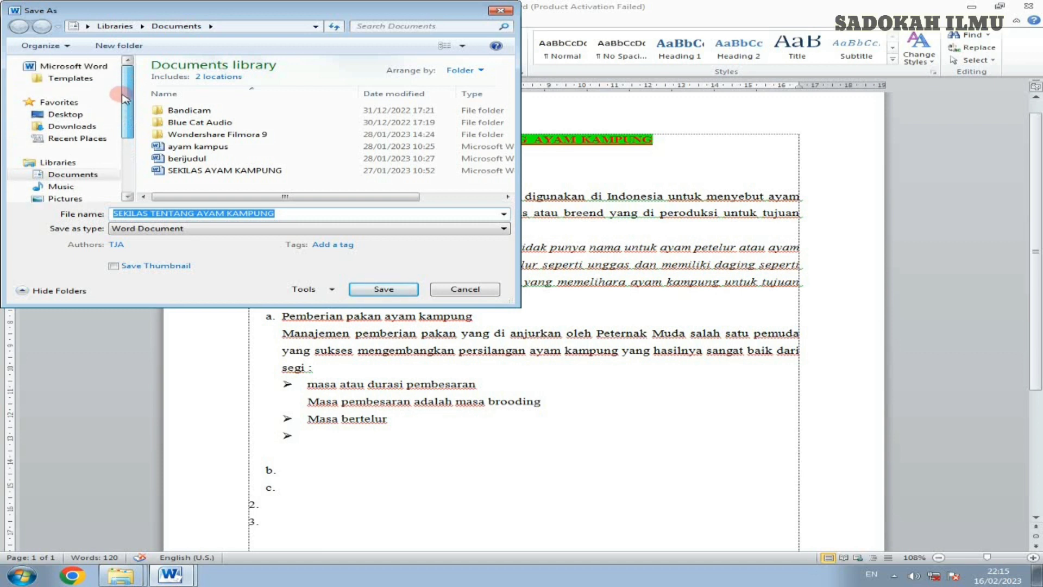
pyautogui.click(77, 126)
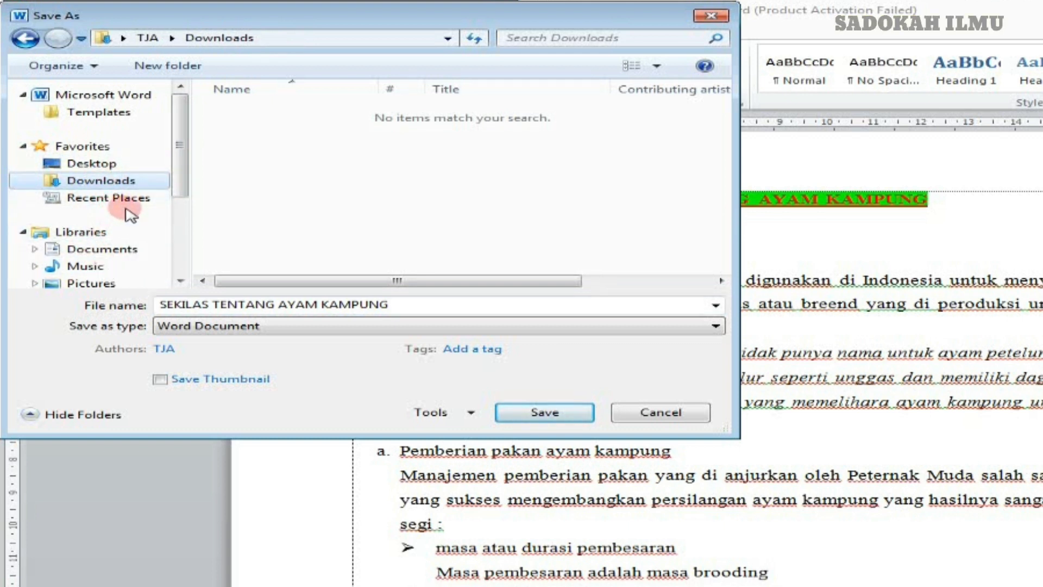
pyautogui.moveTo(179, 163); pyautogui.dragTo(174, 220)
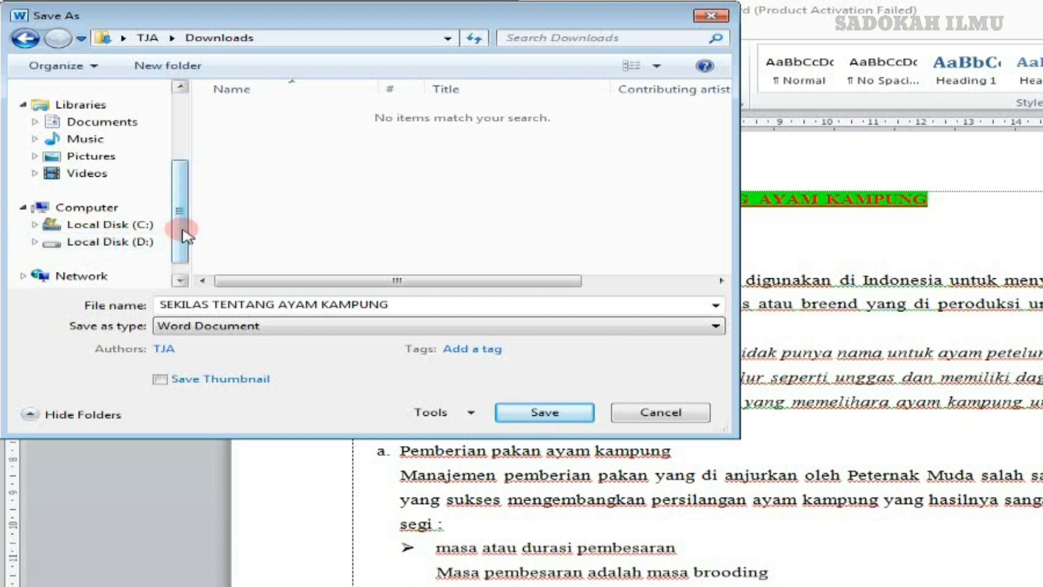
pyautogui.moveTo(188, 234); pyautogui.dragTo(187, 205)
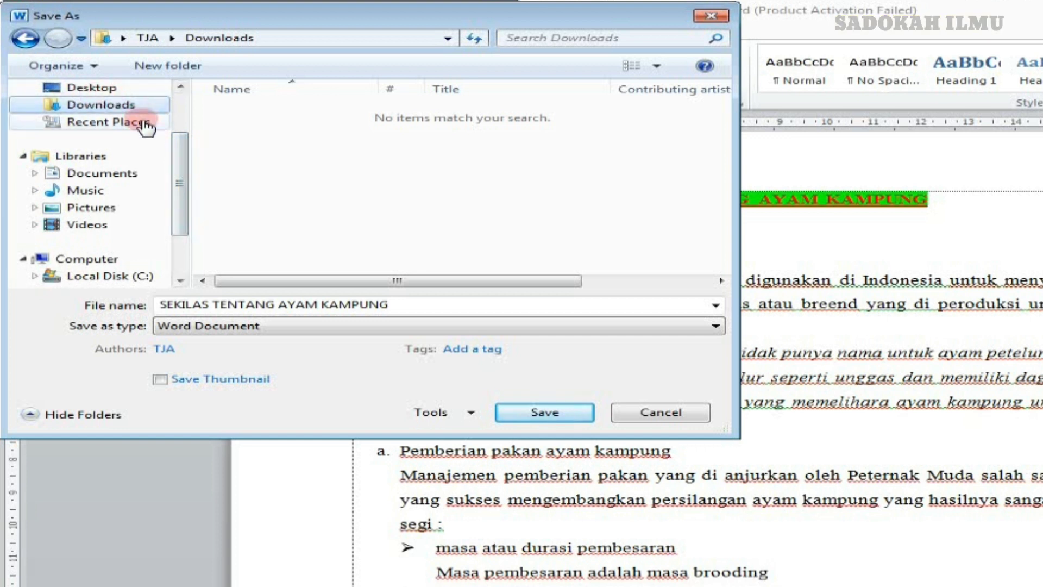
pyautogui.click(420, 302)
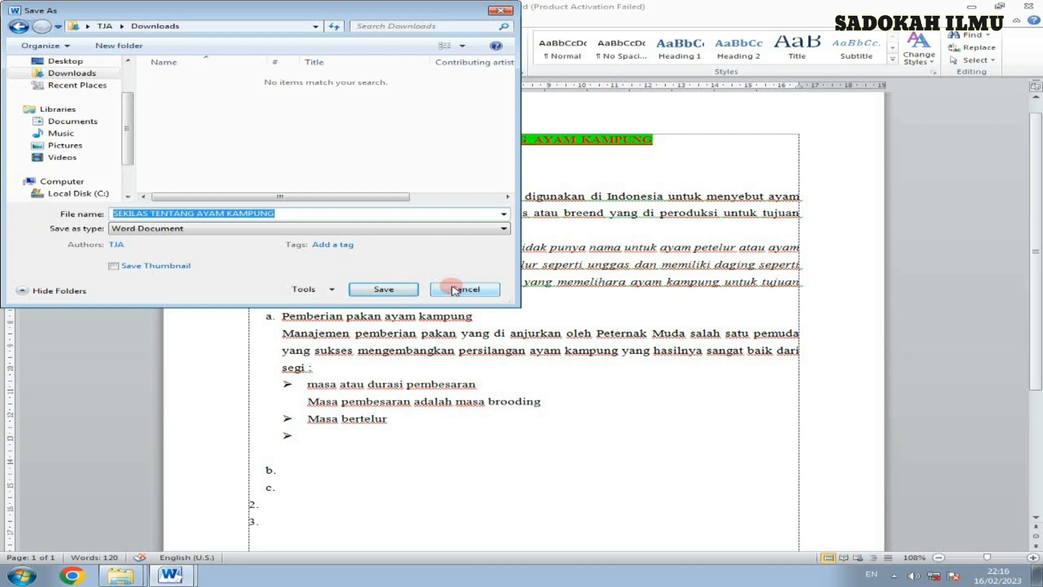
pyautogui.click(454, 289)
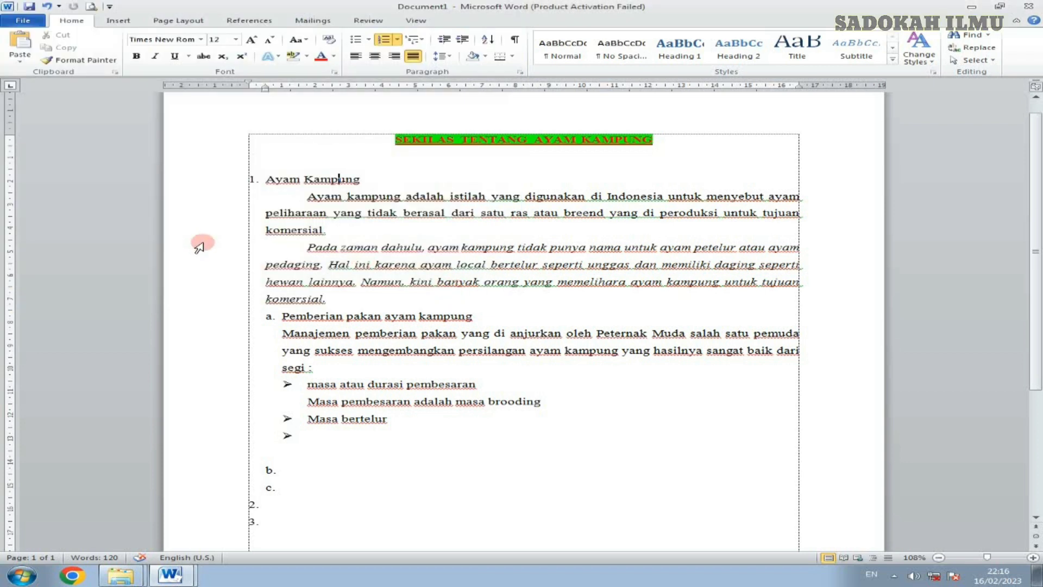
# Step: Save the document in the Downloads folder as a Word Document named SEKILAS TENTANG AYAM KAMPUNG
pyautogui.hotkey('ctrl', 's')
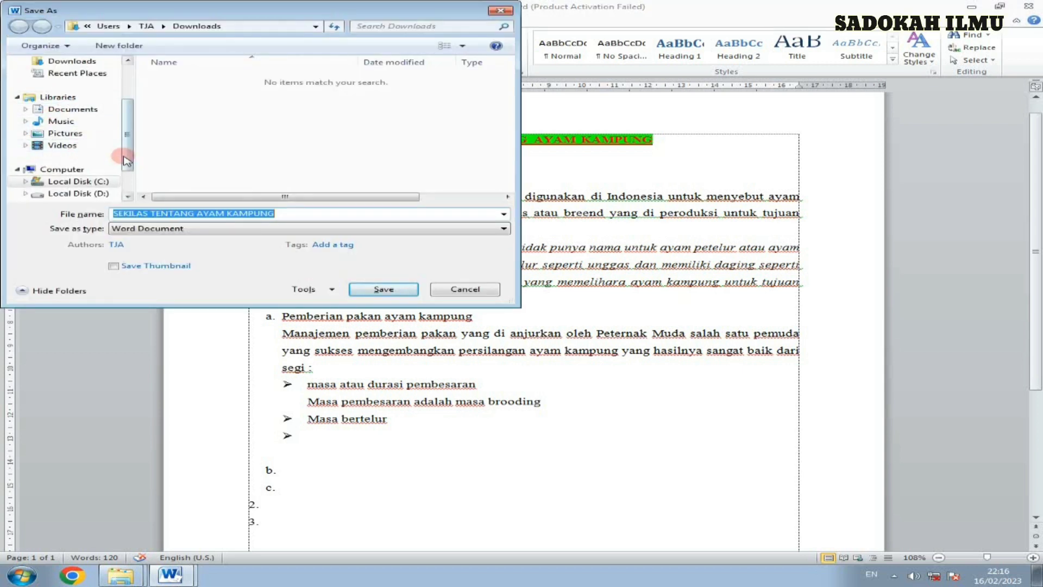
pyautogui.moveTo(124, 151); pyautogui.dragTo(122, 131)
pyautogui.click(72, 98)
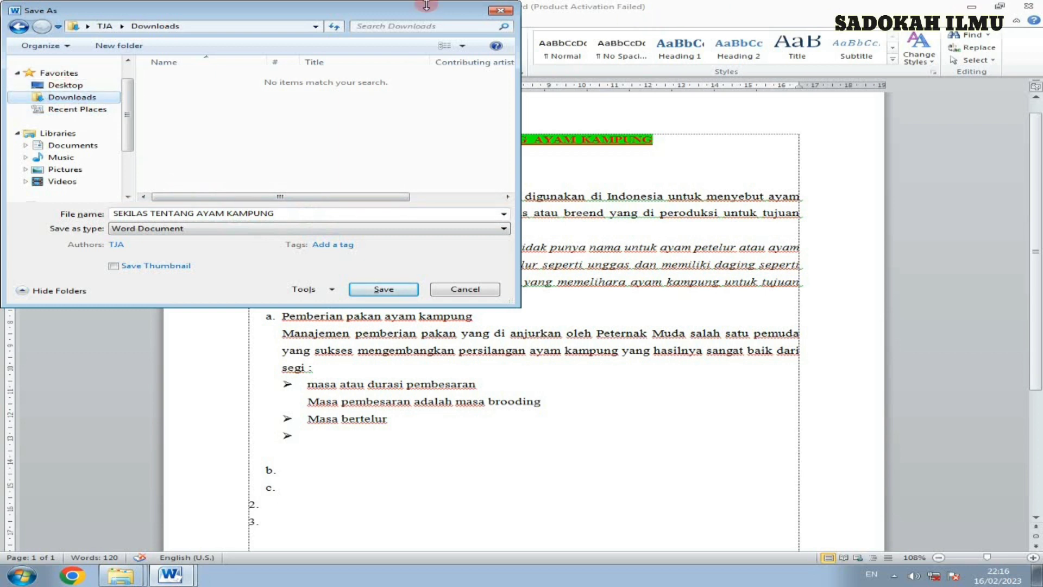
pyautogui.click(511, 11)
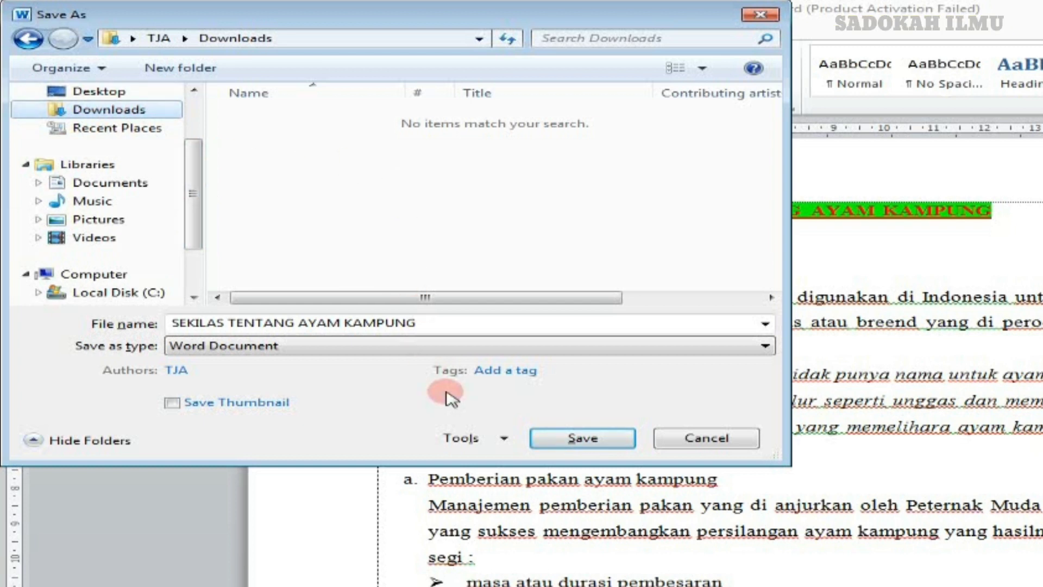
pyautogui.doubleClick(431, 321)
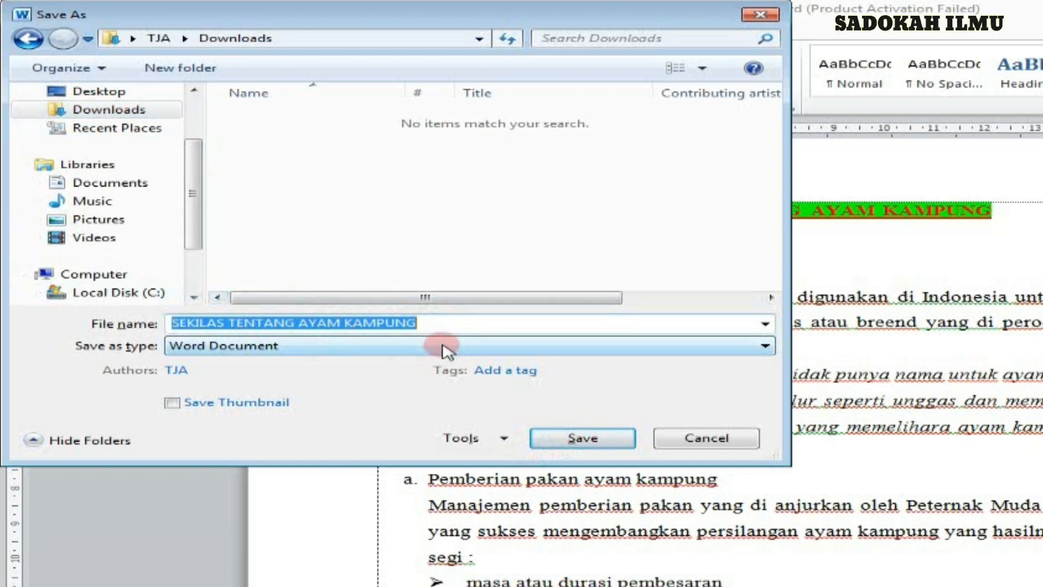
pyautogui.click(583, 437)
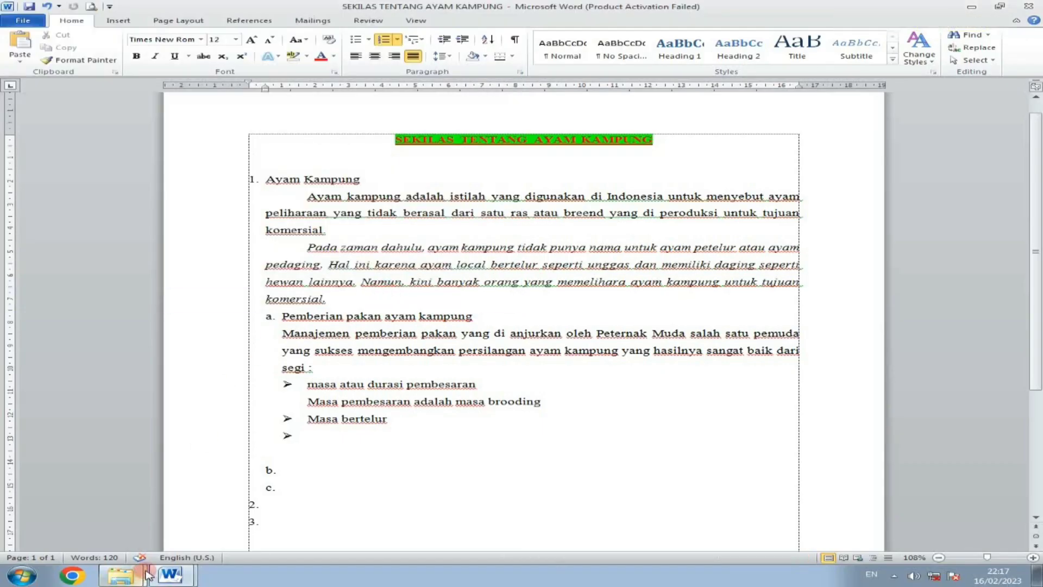
# Step: Switch to Windows Explorer and check the Downloads folder for the saved document
pyautogui.moveTo(120, 573)
pyautogui.click(124, 555)
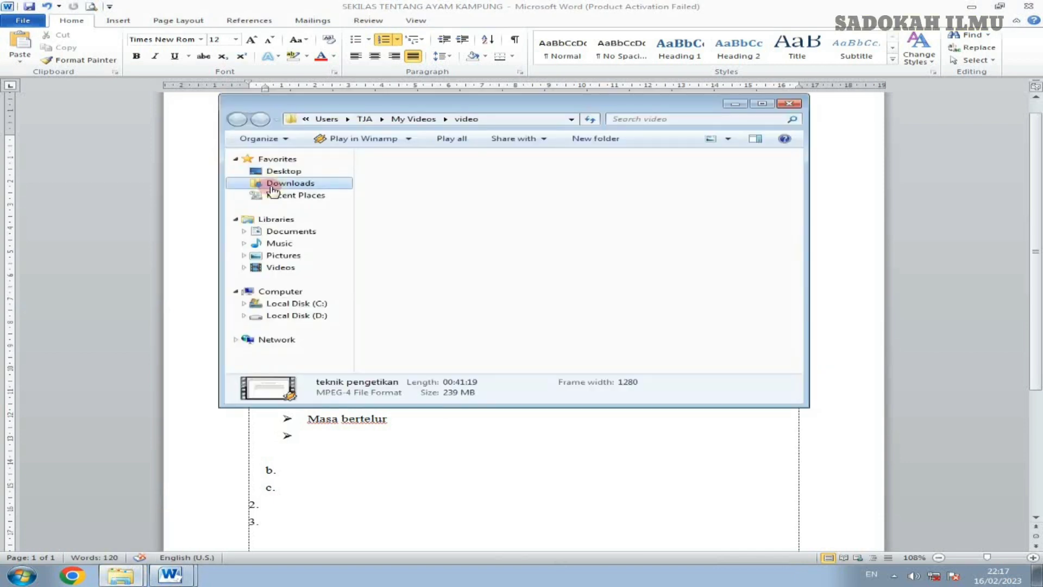
pyautogui.click(290, 183)
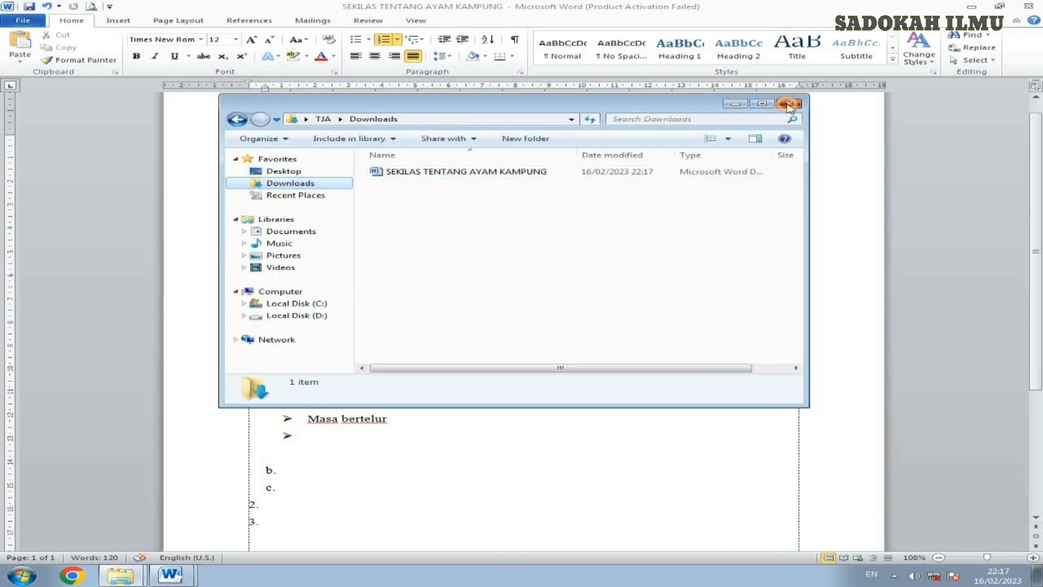
pyautogui.click(334, 276)
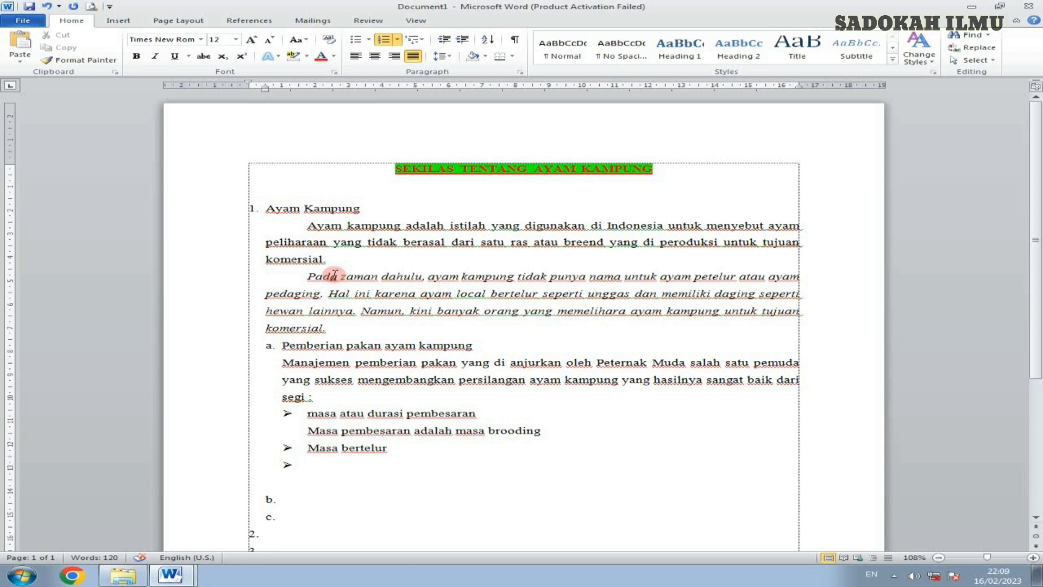
pyautogui.click(284, 161)
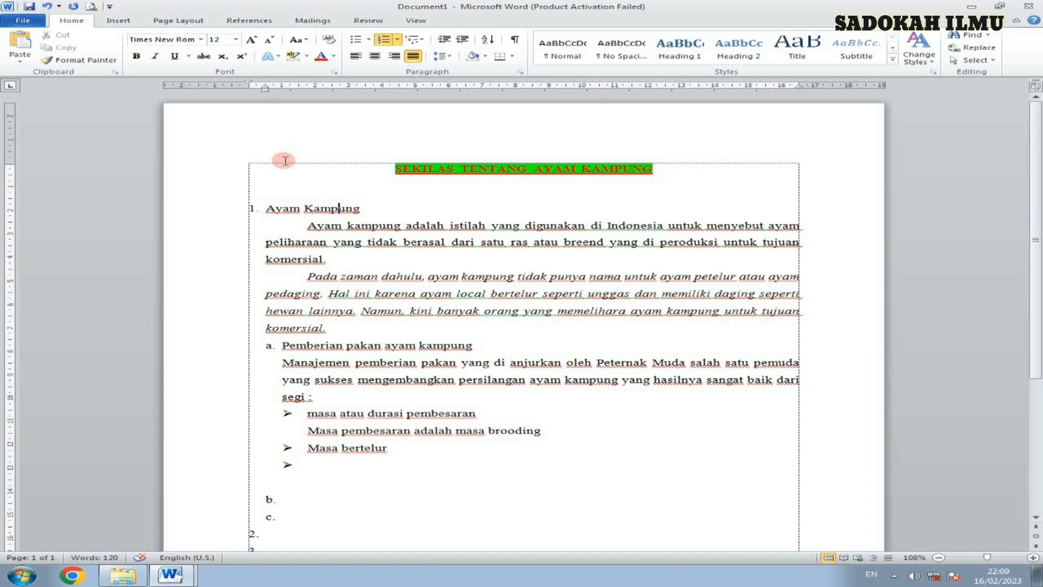